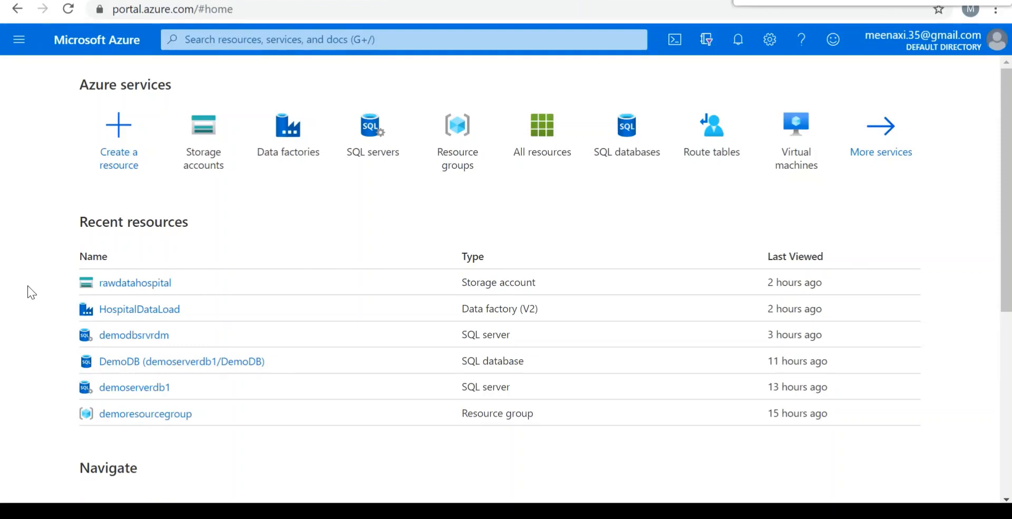
Search the portal for Data factories and start creating a new data factory.
left_click(234, 42)
type("data")
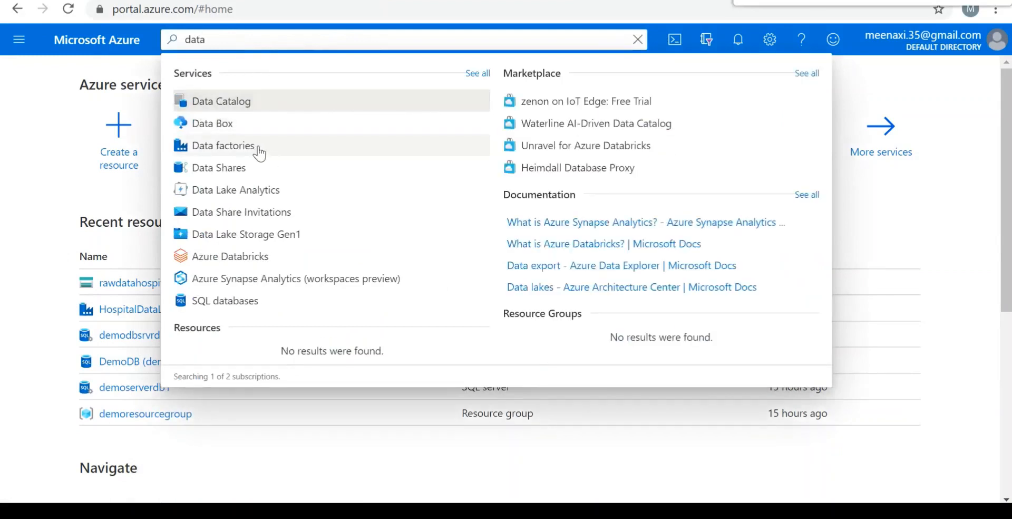
left_click(261, 151)
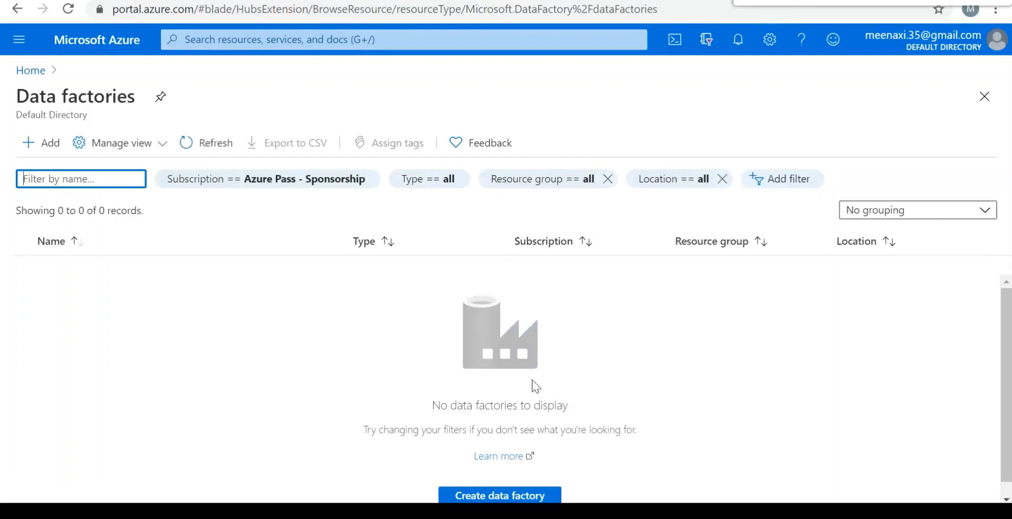
left_click(49, 150)
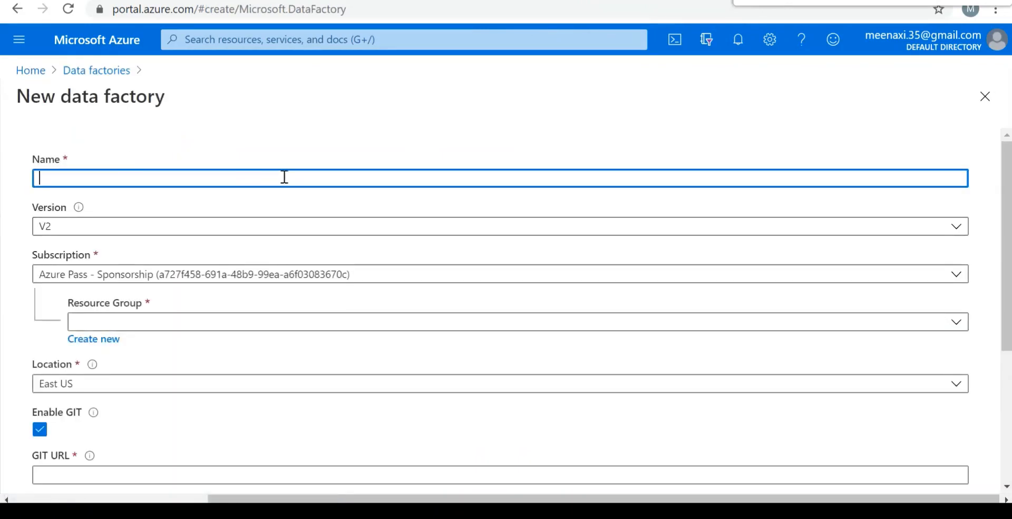
Name the new data factory IncrementalLoadSQLblb.
type("IncrementalLoad")
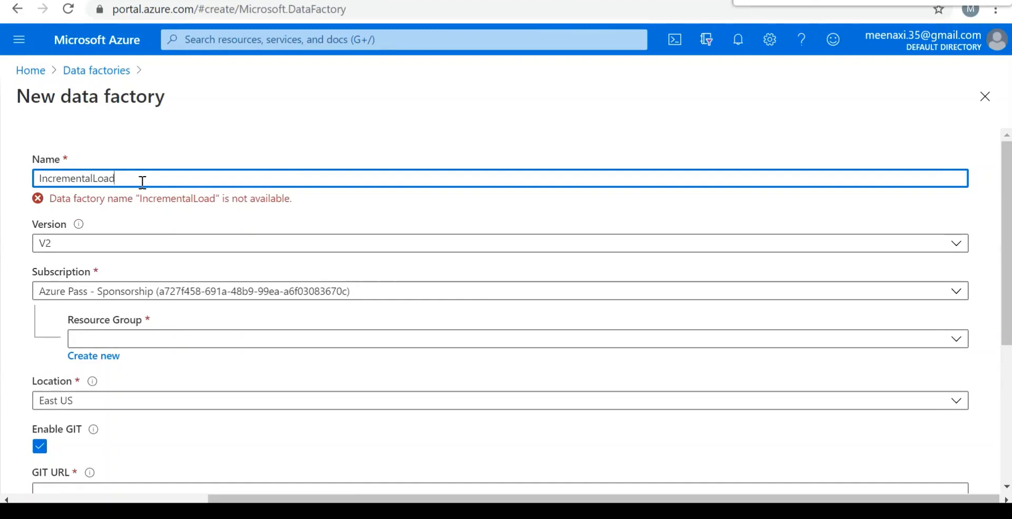
type("SQL")
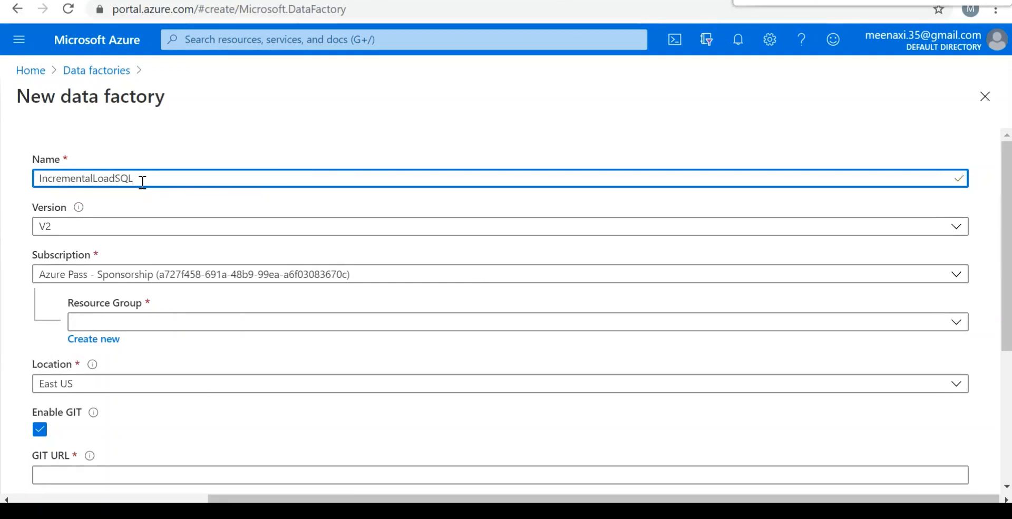
type("btp")
Assign the data factory to demoresourcegroup, disable GIT, and create it.
left_click(188, 326)
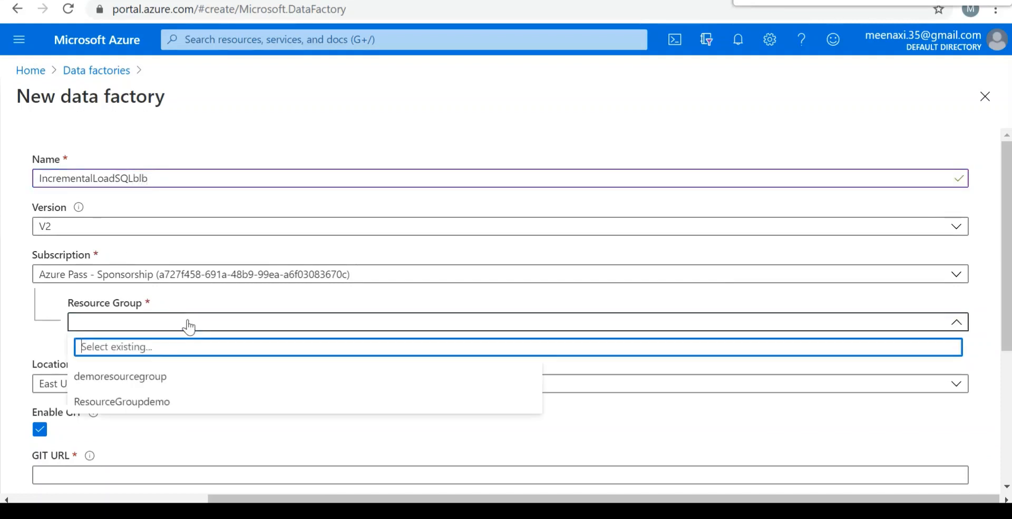
left_click(177, 385)
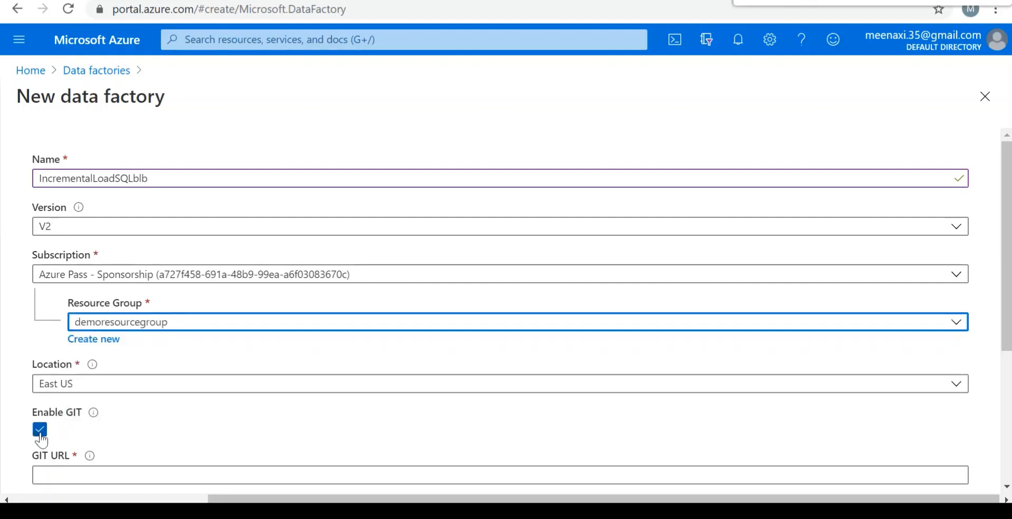
left_click(40, 436)
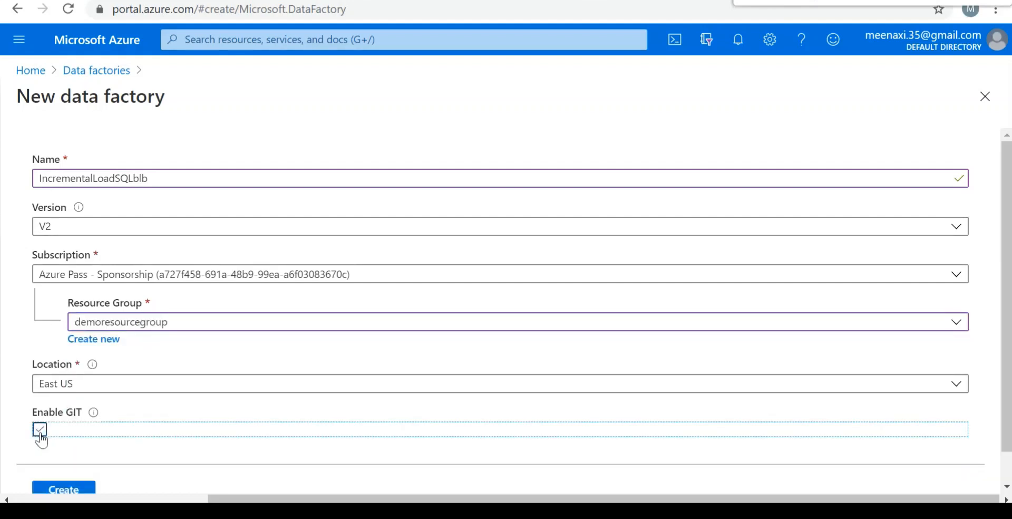
left_click(59, 490)
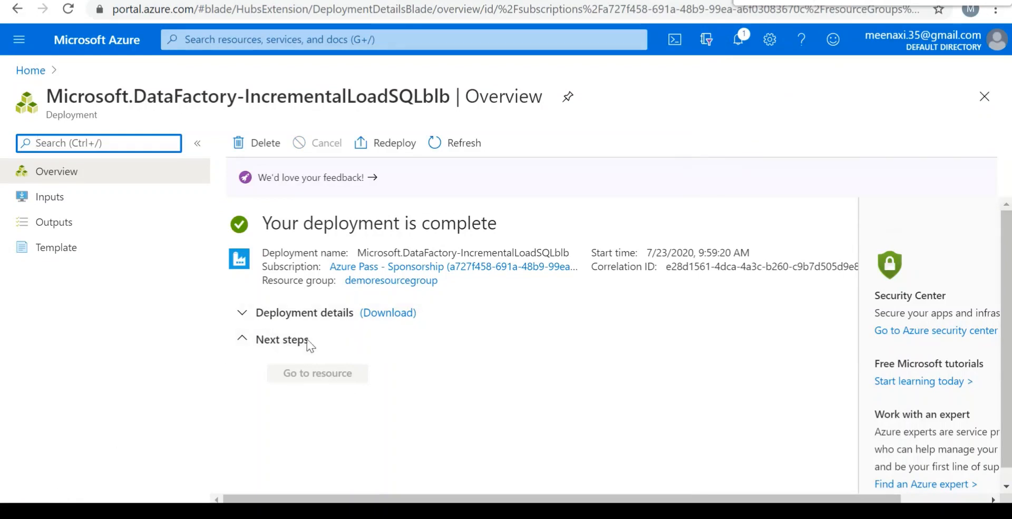
Open the deployed IncrementalLoadSQLblb factory in Author & Monitor and start a new pipeline.
left_click(246, 314)
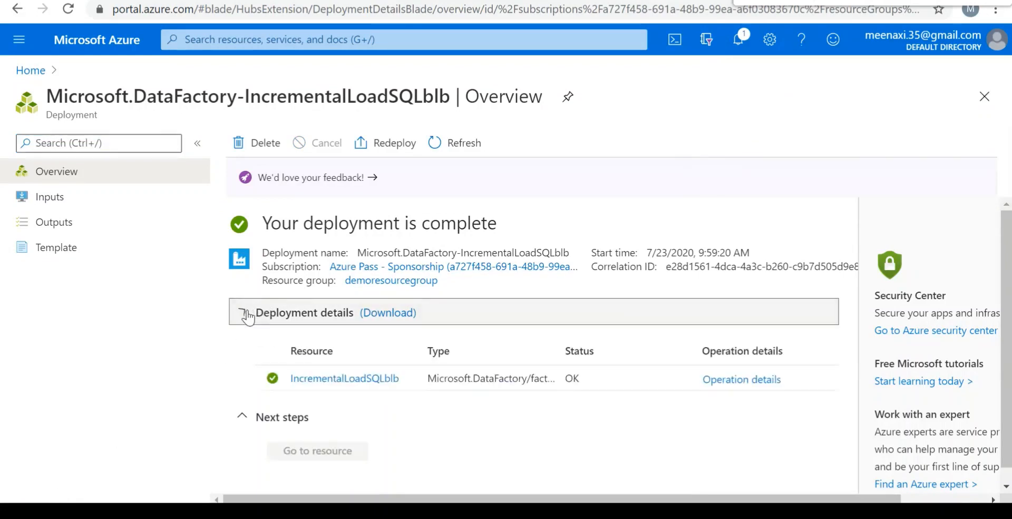
left_click(359, 379)
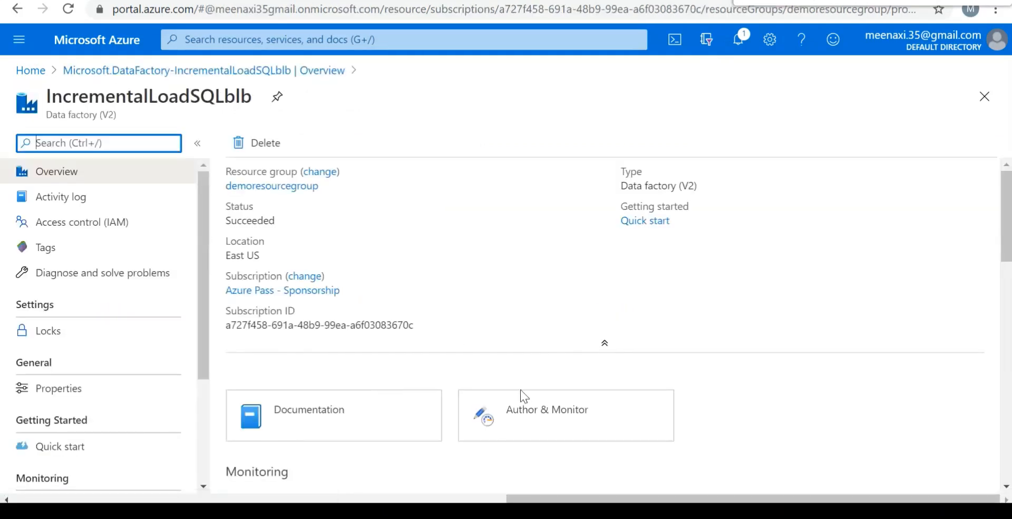
left_click(523, 415)
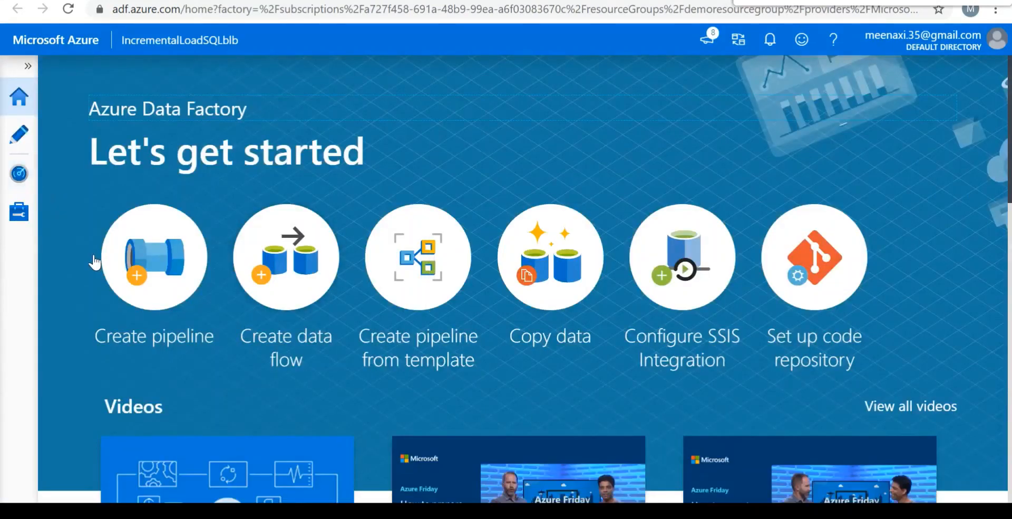
left_click(161, 266)
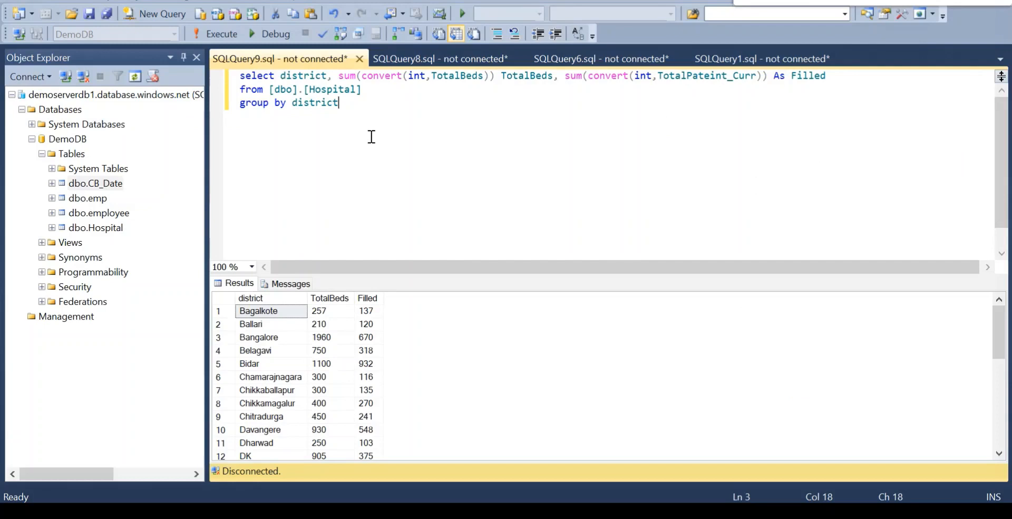
In SQL Server Management Studio, clear the SQLQuery9 district query and open a new query window.
key("ctrl+a")
key("Delete")
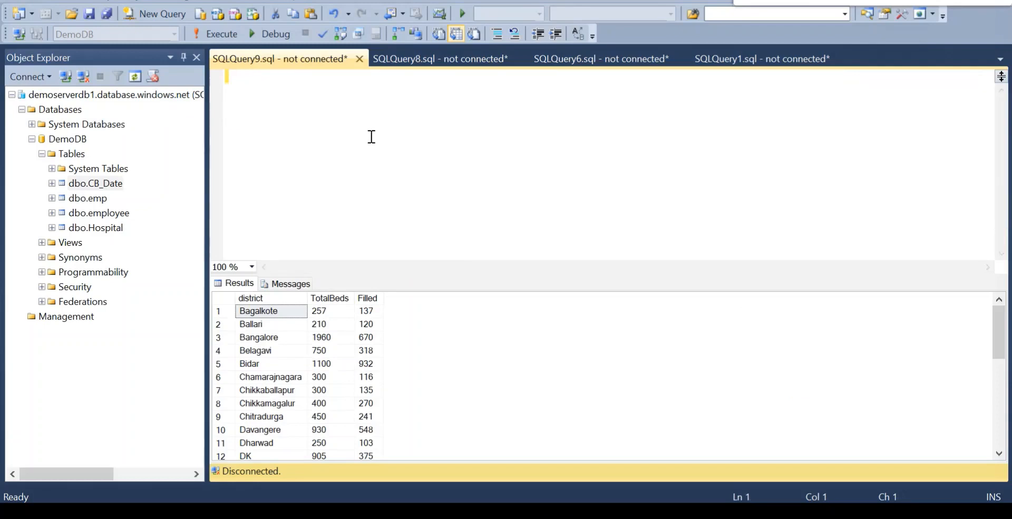
key("ctrl+n")
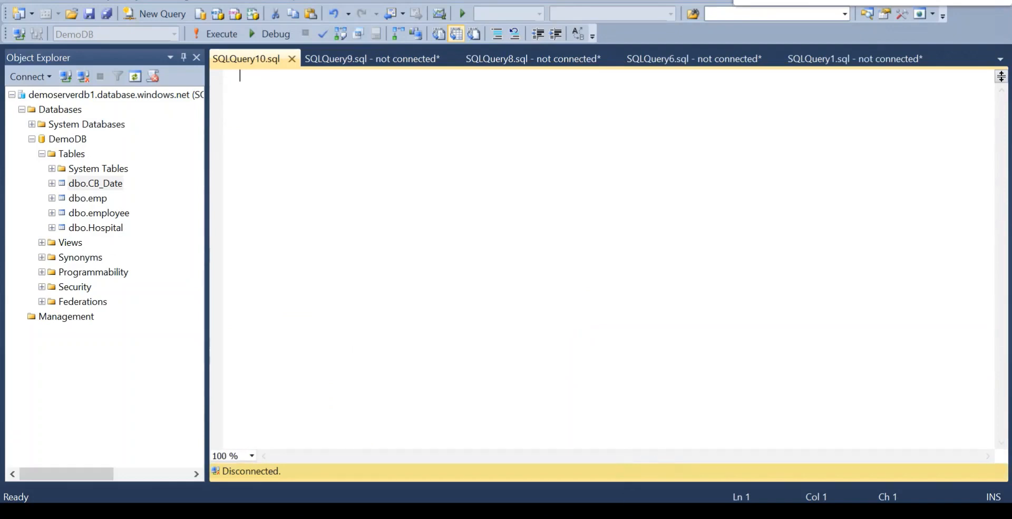
Copy the create table data_src statement from the Notepad script into the new query and run it on DemoDB.
left_click(601, 511)
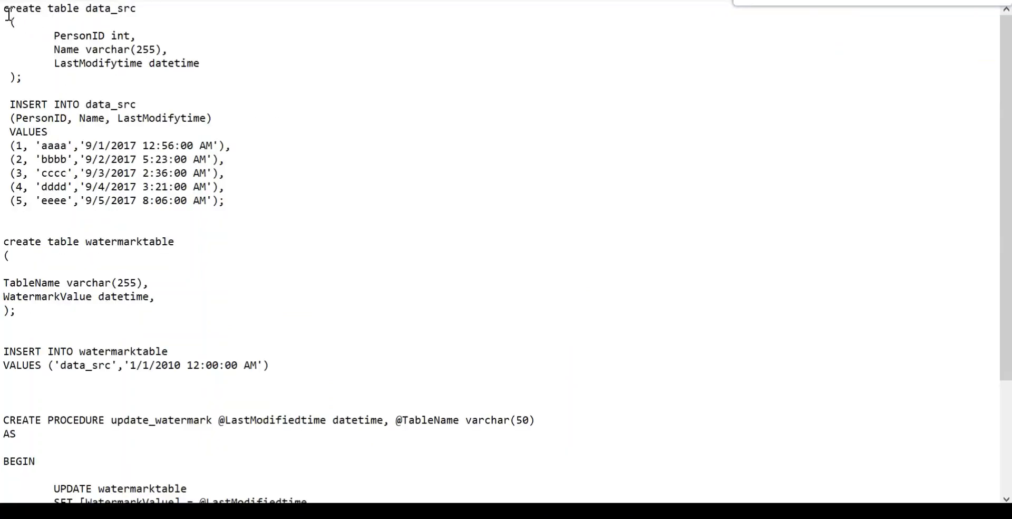
left_click_drag(5, 11, 60, 73)
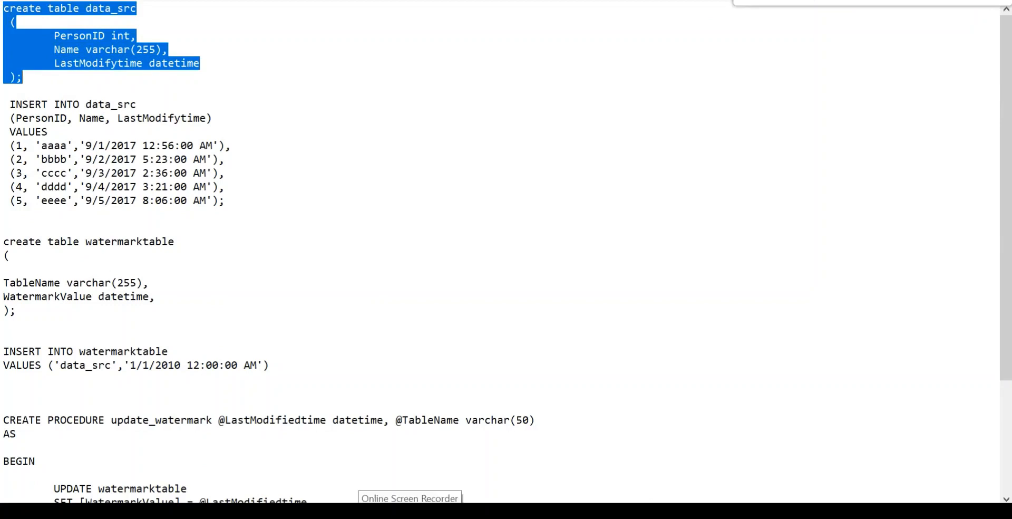
key("ctrl+c")
key("alt+Tab")
key("ctrl+v")
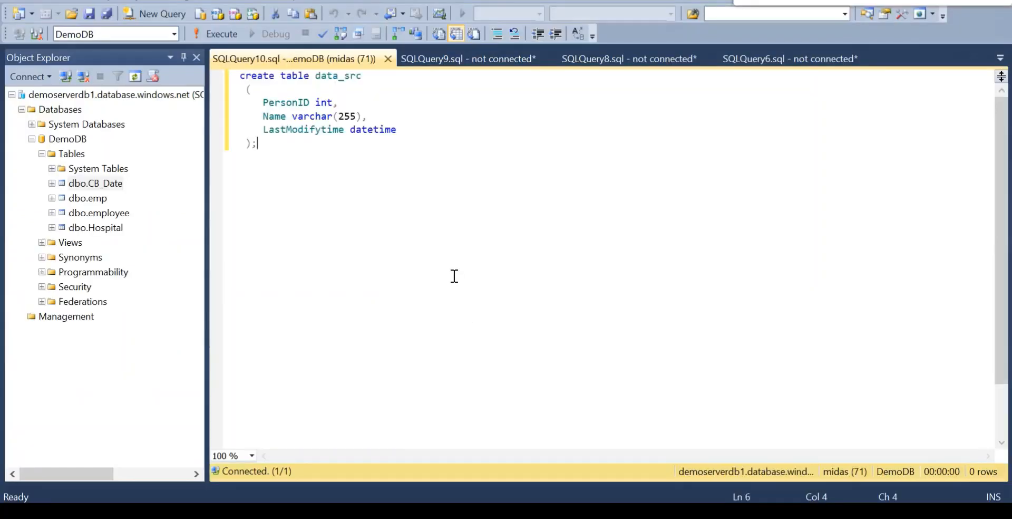
left_click(207, 34)
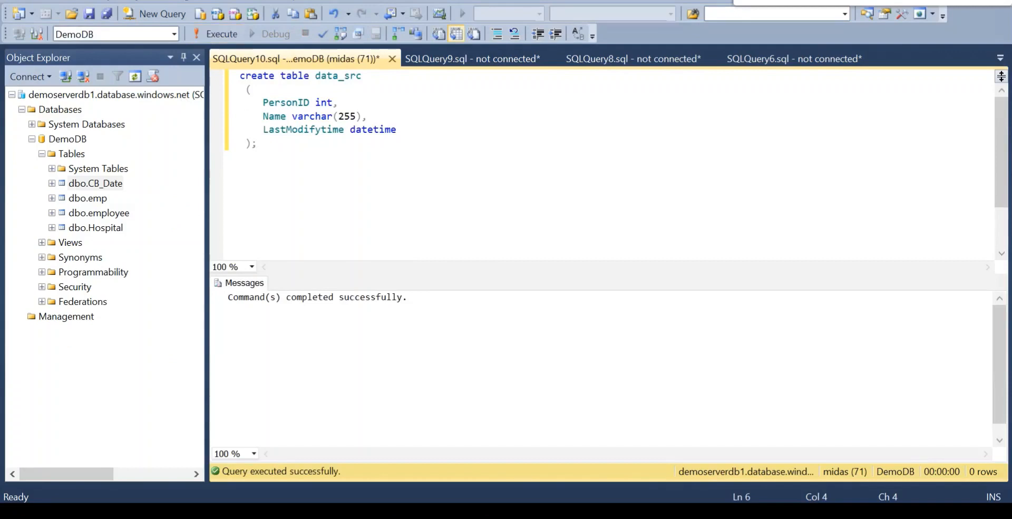
Copy the INSERT INTO data_src statement with its five rows from Notepad into the query and run only that statement.
key("alt+Tab")
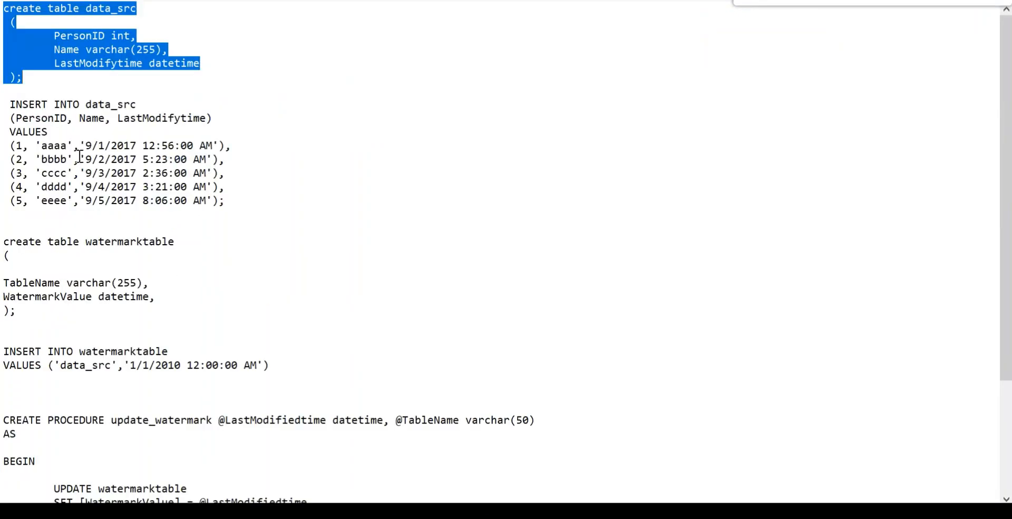
left_click_drag(13, 101, 246, 207)
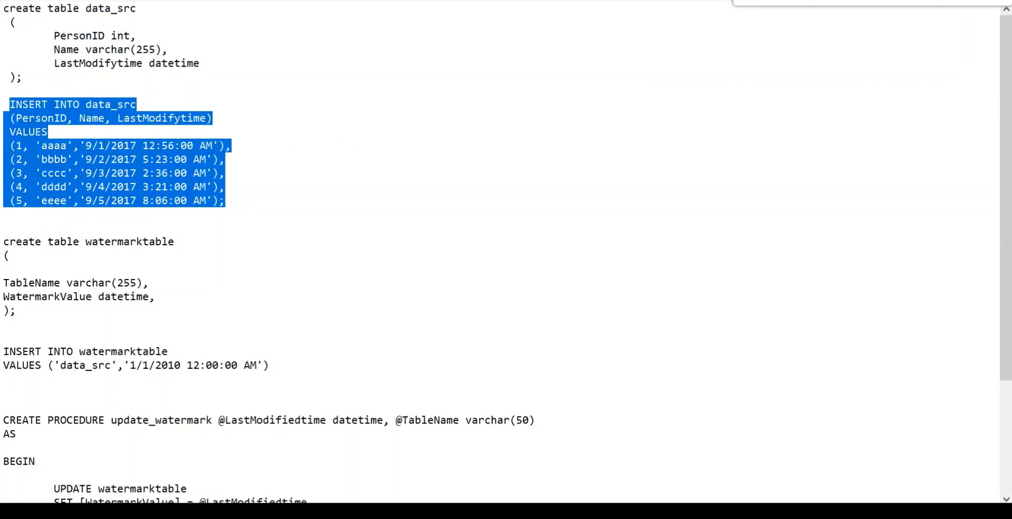
key("alt+Tab")
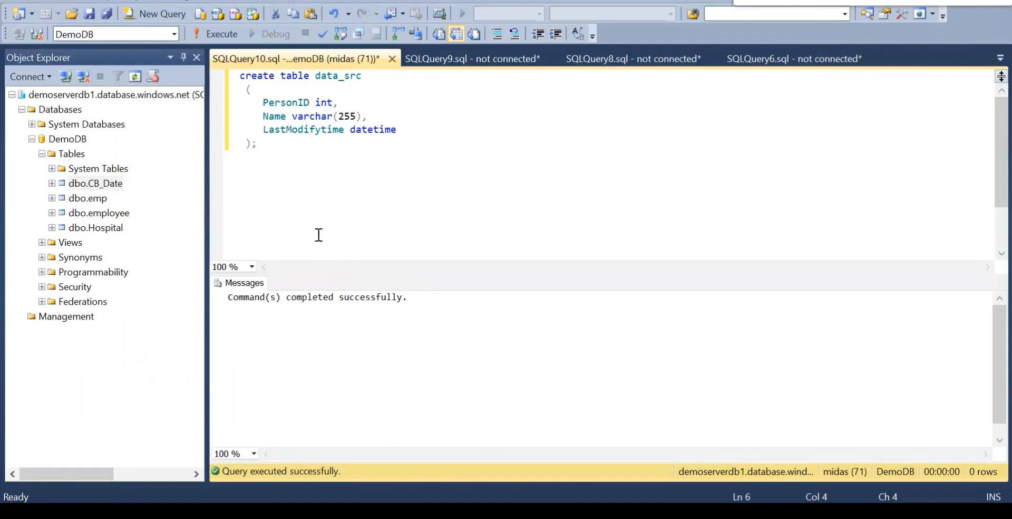
key("ctrl+v")
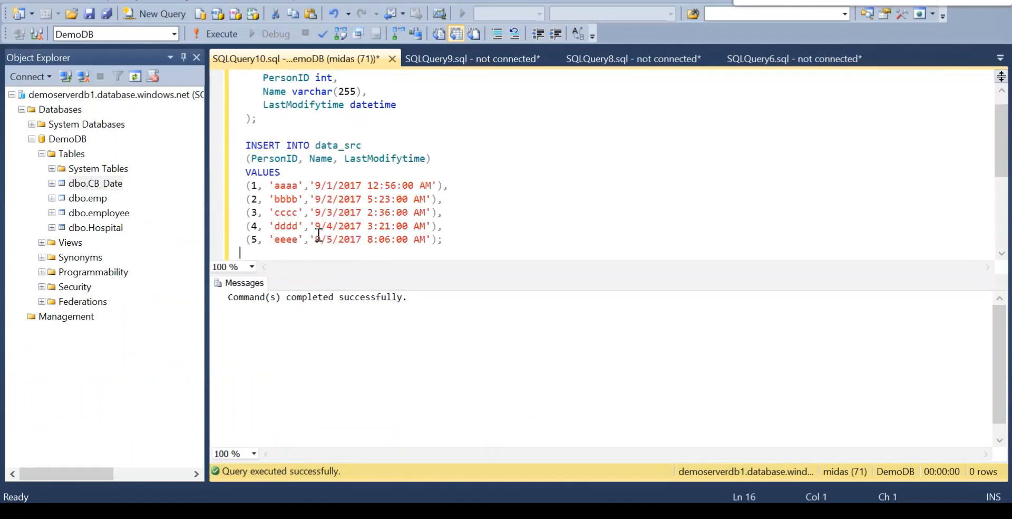
left_click(242, 144, "shift")
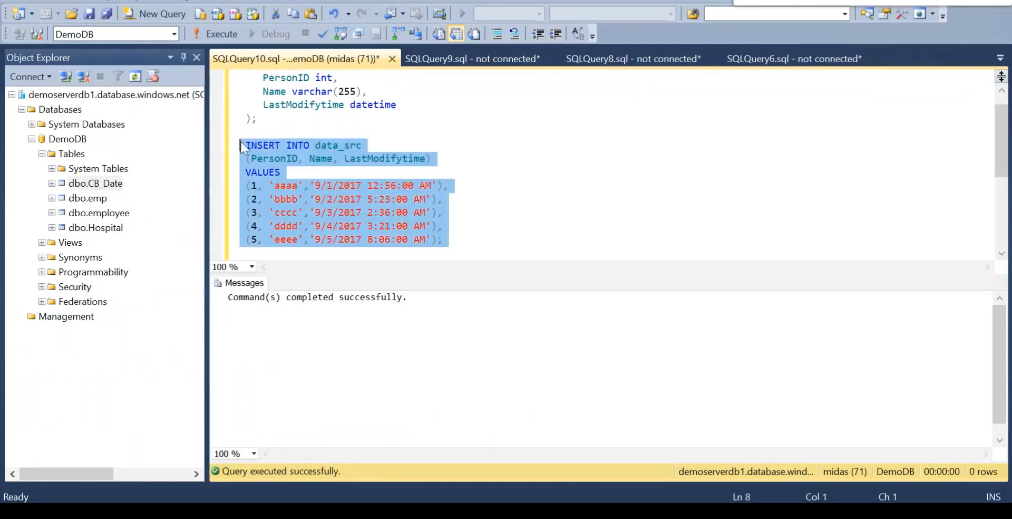
left_click(214, 35)
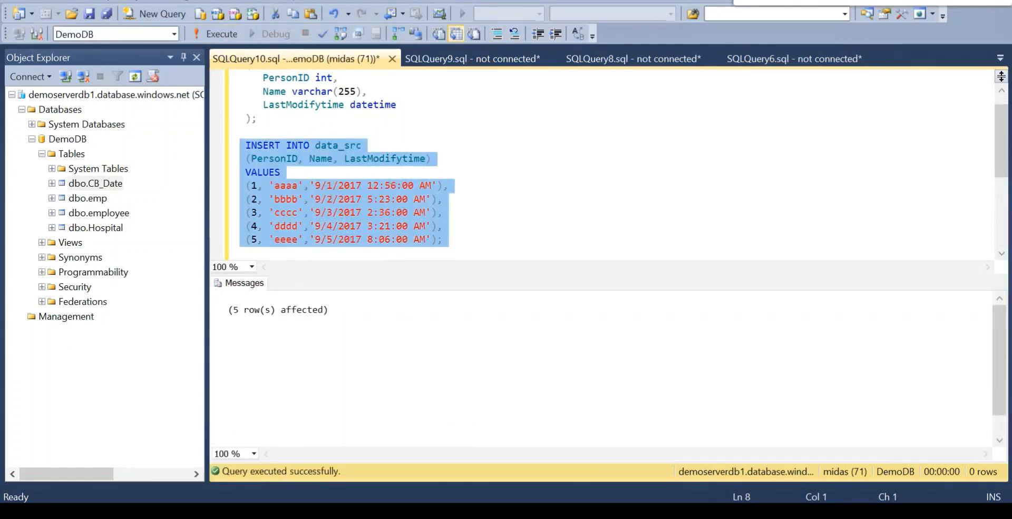
Copy the create table watermarktable statement from the Notepad script.
left_click(626, 511)
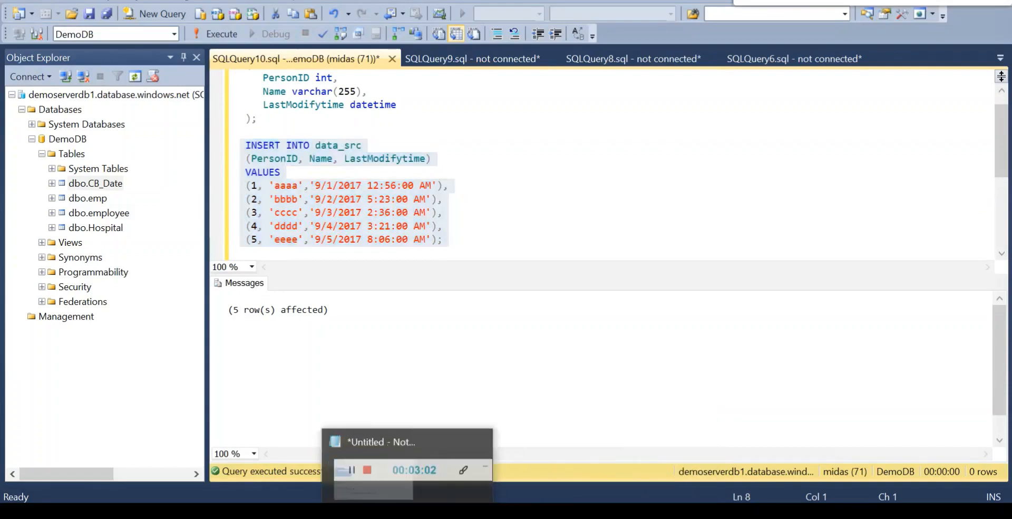
left_click(385, 511)
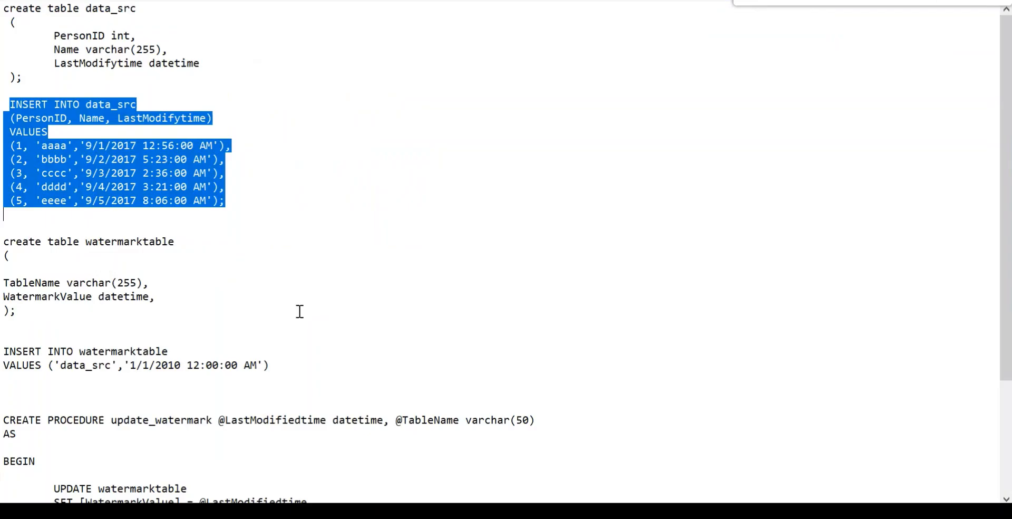
left_click(4, 242)
left_click(24, 314, "shift")
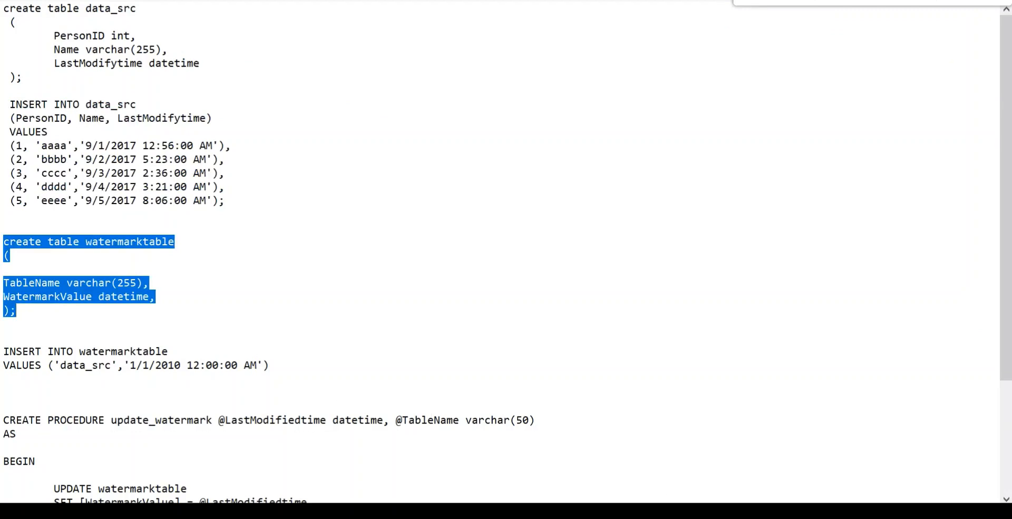
Paste the create table watermarktable statement below the data_src insert in Management Studio and run only that statement.
key("alt+Tab")
left_click(485, 247)
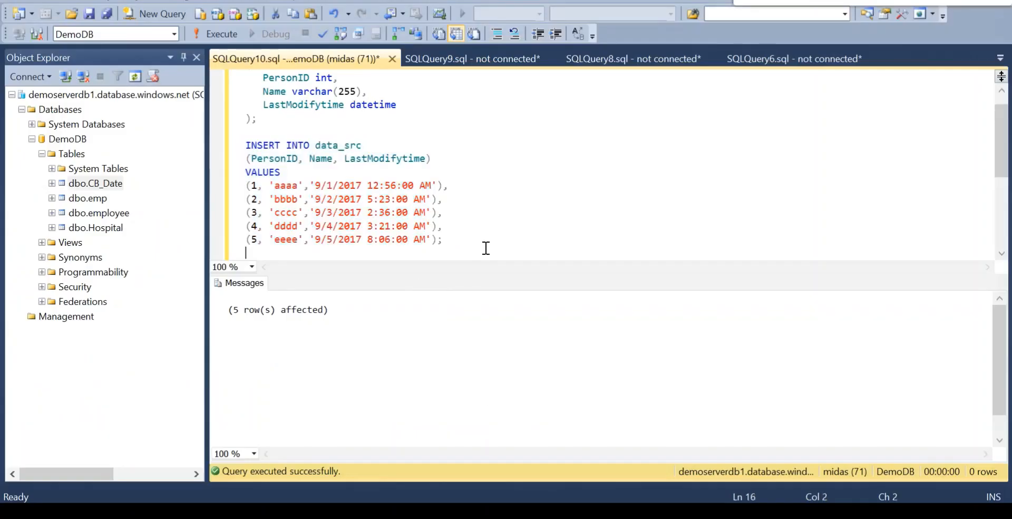
key("ctrl+r")
key("Return")
key("Return")
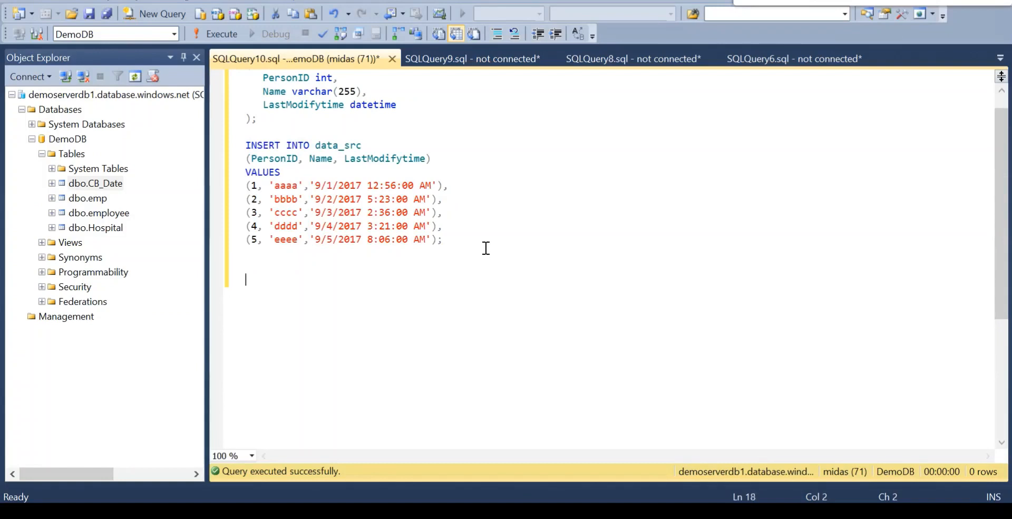
key("ctrl+v")
left_click(242, 279, "shift")
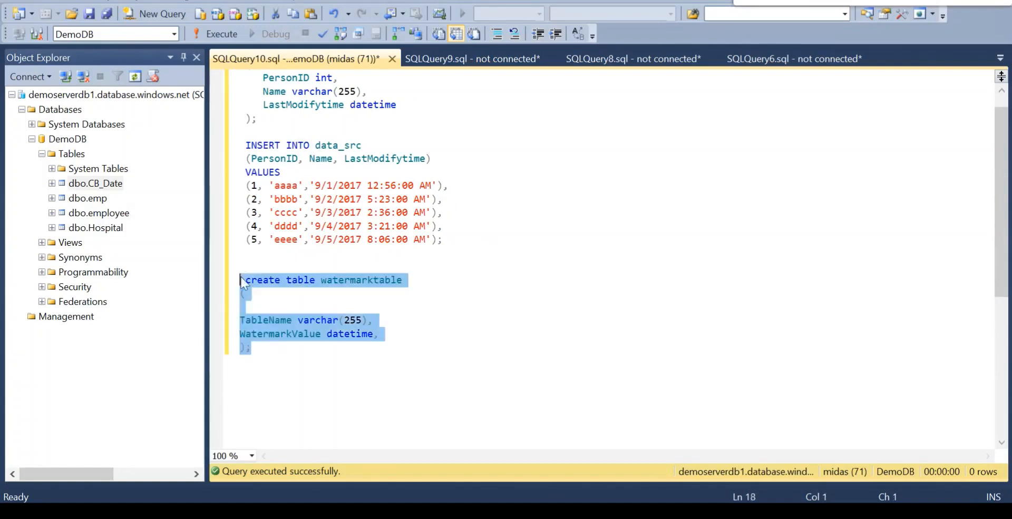
left_click(216, 33)
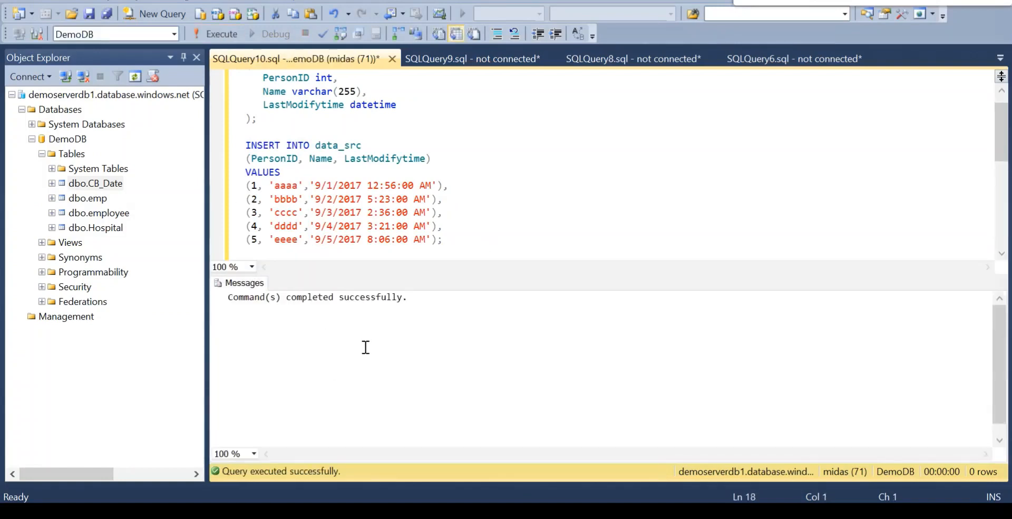
Hide the results pane and highlight the WatermarkValue column in the watermarktable definition.
key("ctrl+r")
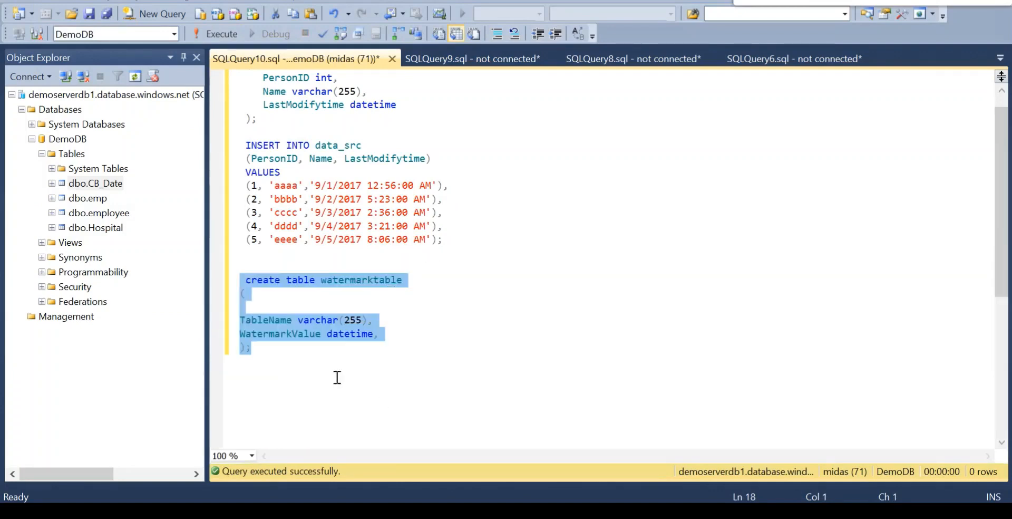
left_click(284, 337)
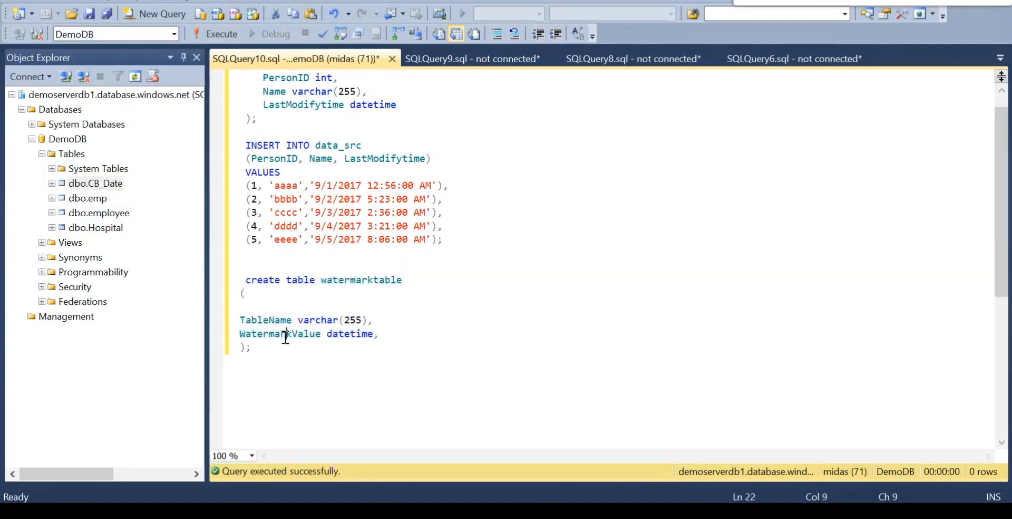
double_click(283, 337)
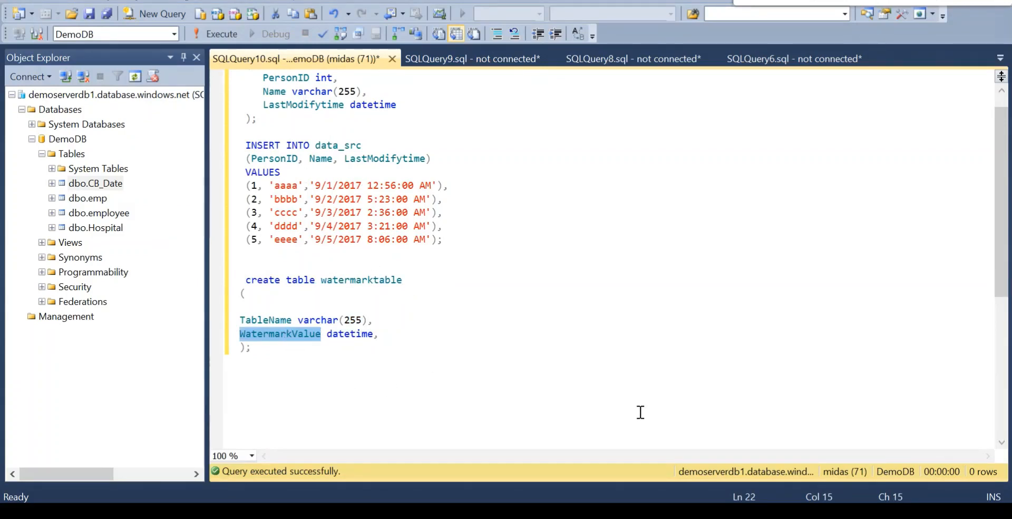
Select and copy the INSERT INTO watermarktable statement with the data_src row from the Notepad script.
mouse_move(626, 511)
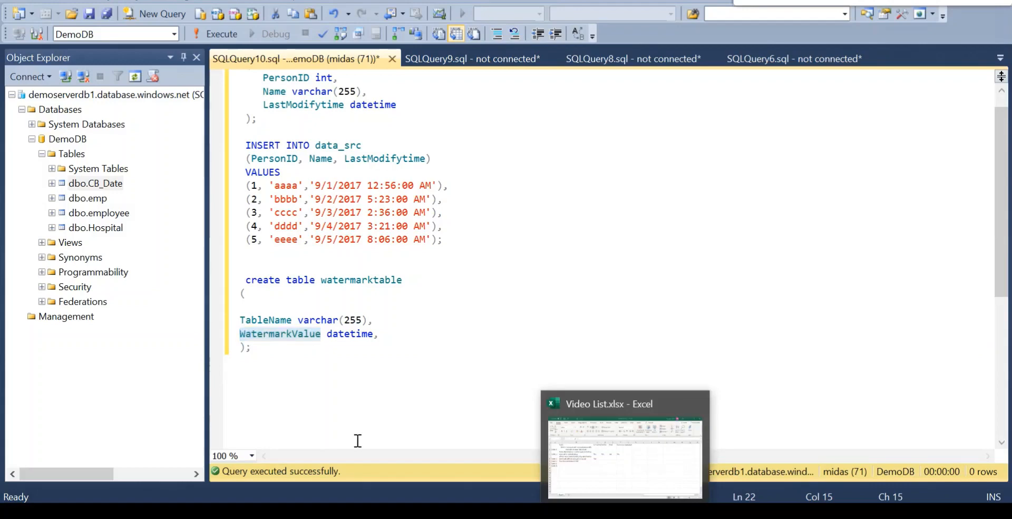
left_click(369, 453)
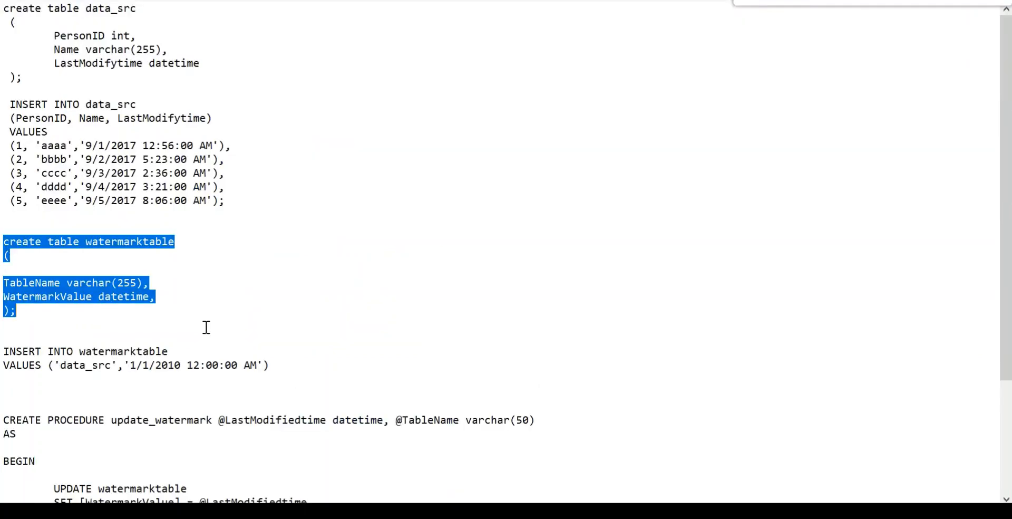
left_click(6, 349)
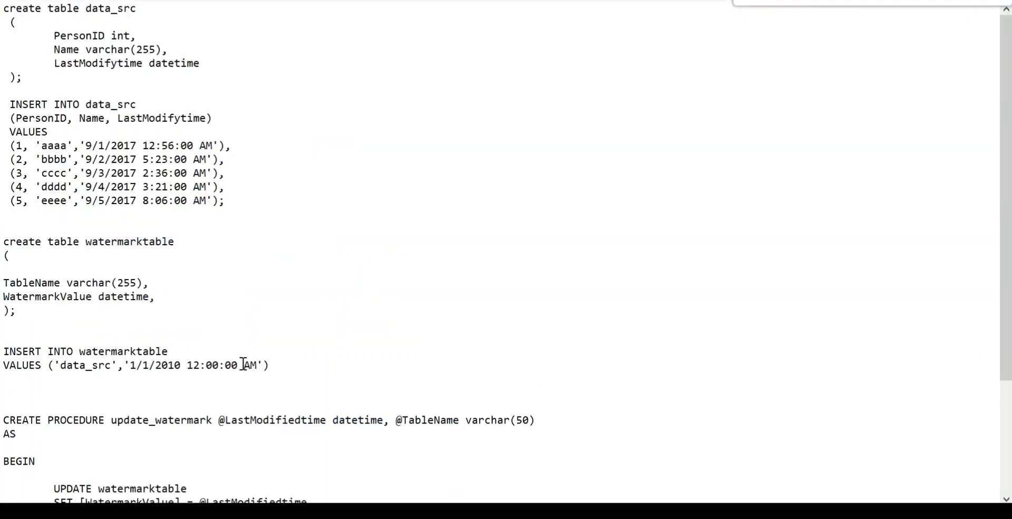
left_click(274, 368, "shift")
key("ctrl+c")
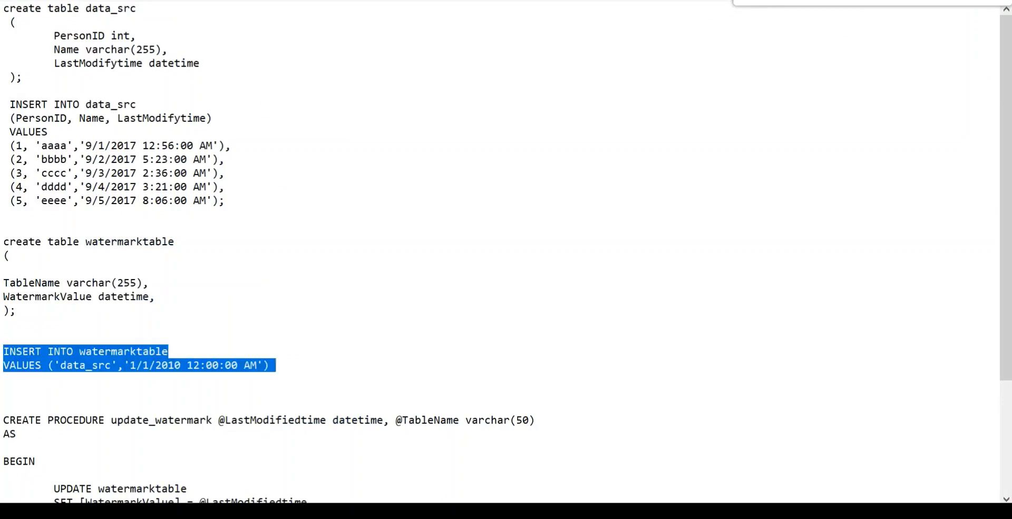
Paste the INSERT INTO watermarktable statement below the watermarktable definition in Management Studio and run only that statement.
key("alt+Tab")
left_click(369, 367)
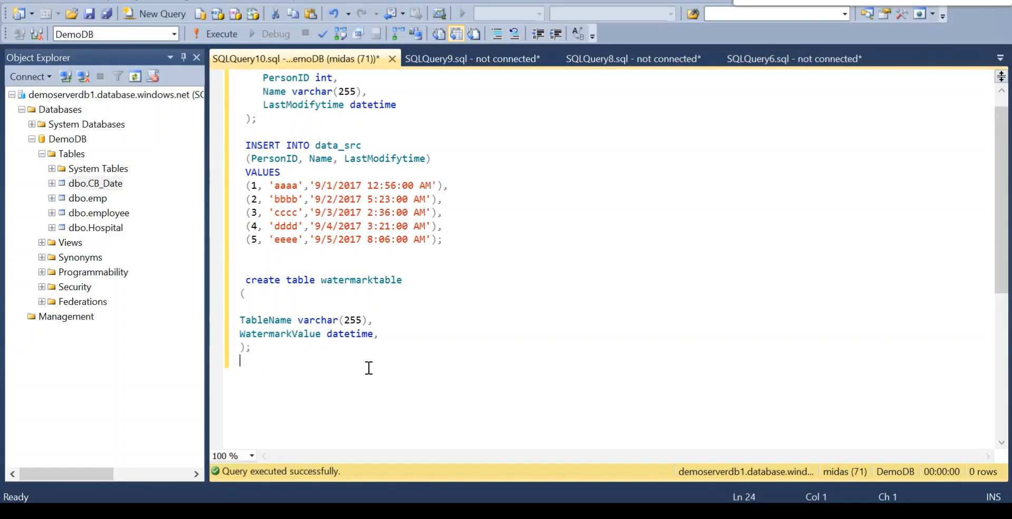
key("Return")
key("ctrl+v")
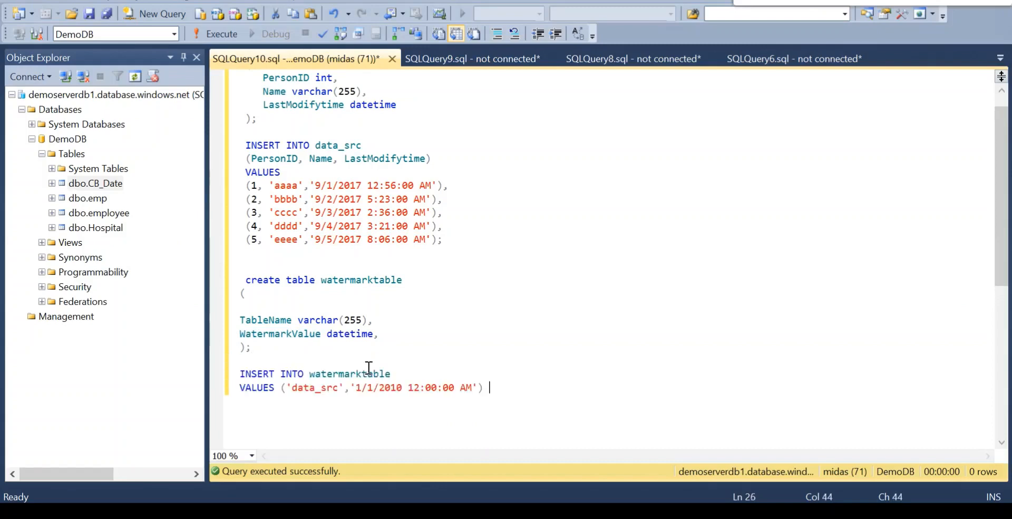
left_click(241, 374, "shift")
left_click(219, 34)
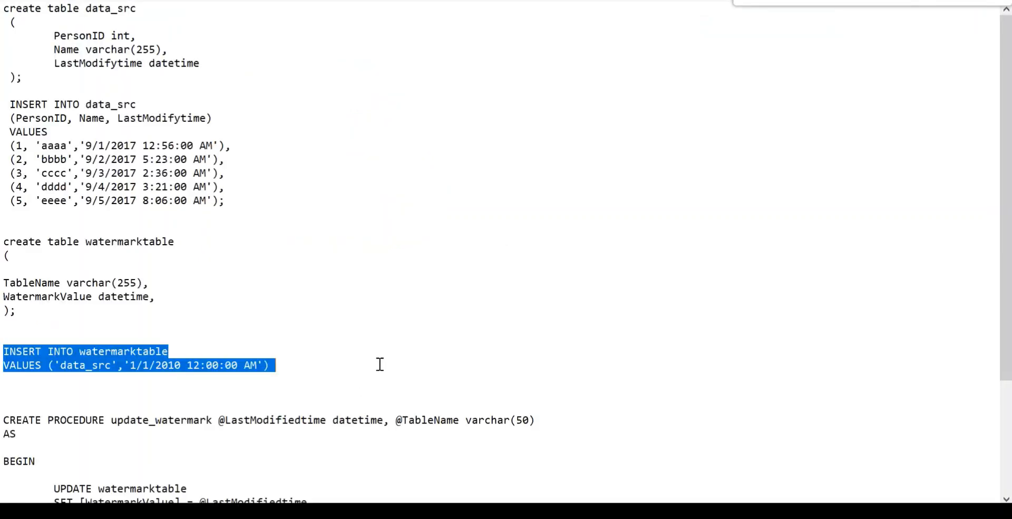
Copy the whole CREATE PROCEDURE update_watermark block, down to END, from the Notepad script.
left_click(547, 413)
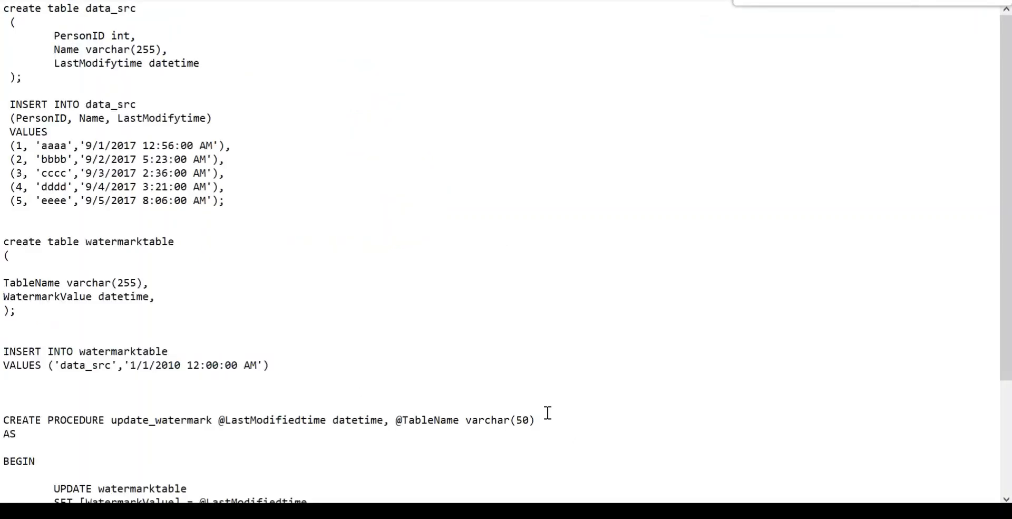
scroll(548, 413, "down", 4)
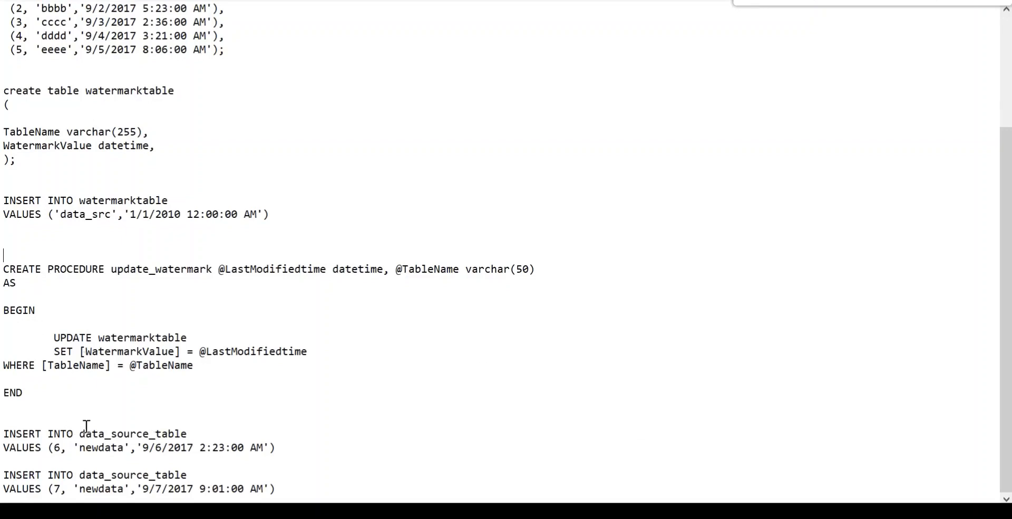
left_click(61, 384, "shift")
left_click(61, 395, "shift")
key("ctrl+c")
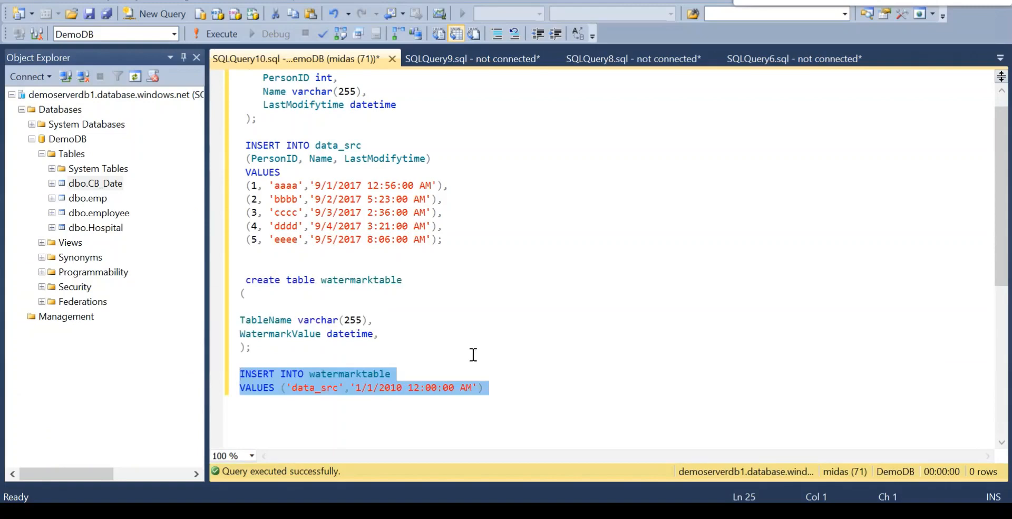
Paste the update_watermark procedure below the watermarktable insert in Management Studio and run only that block.
left_click(507, 388)
key("Return")
key("Return")
key("Return")
key("Return")
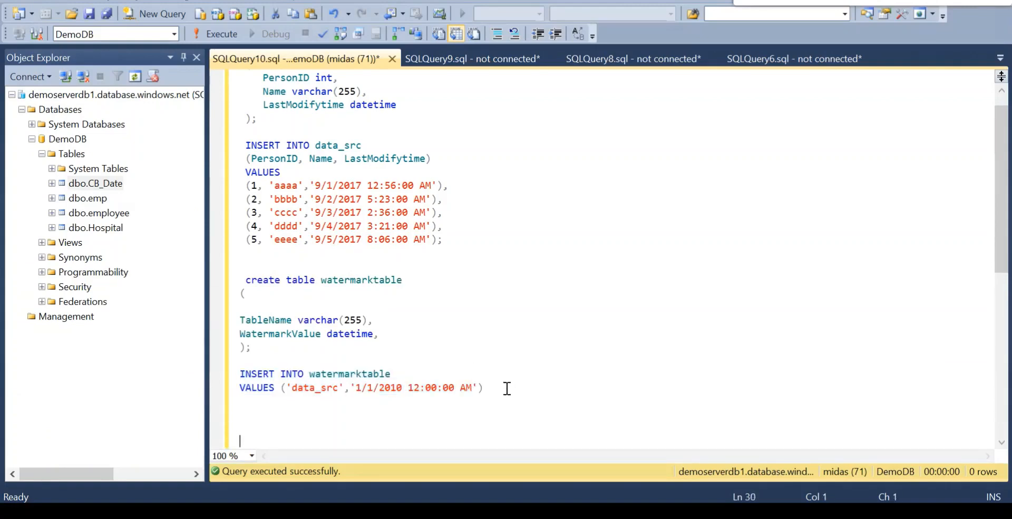
key("ctrl+v")
left_click(265, 305, "shift")
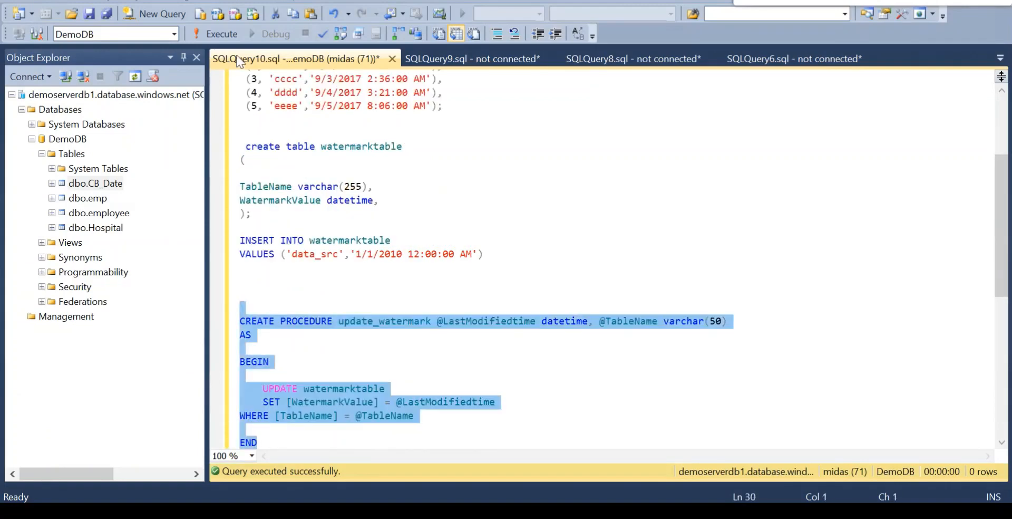
left_click(222, 36)
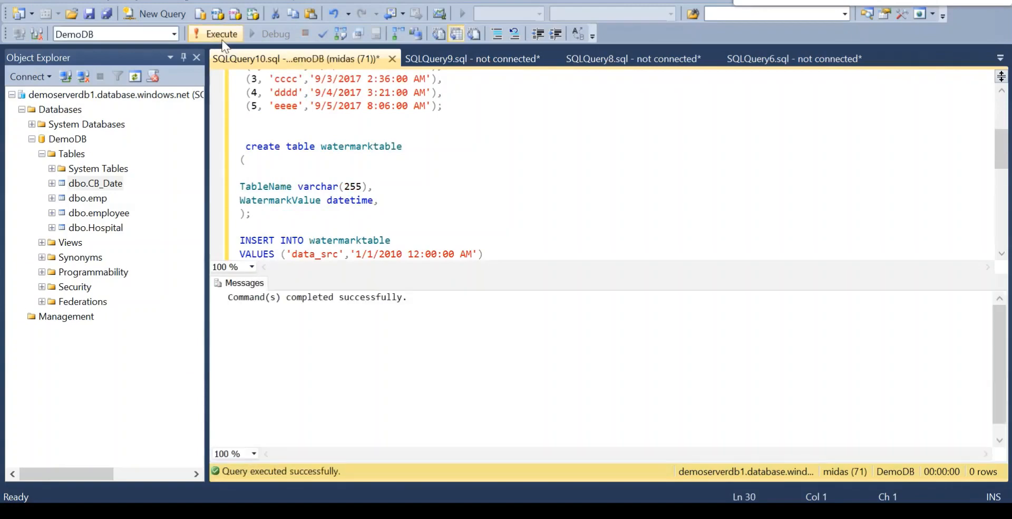
Switch to Azure Data Factory in the browser and add a Lookup activity from the General category to pipeline1.
mouse_move(562, 510)
left_click(508, 408)
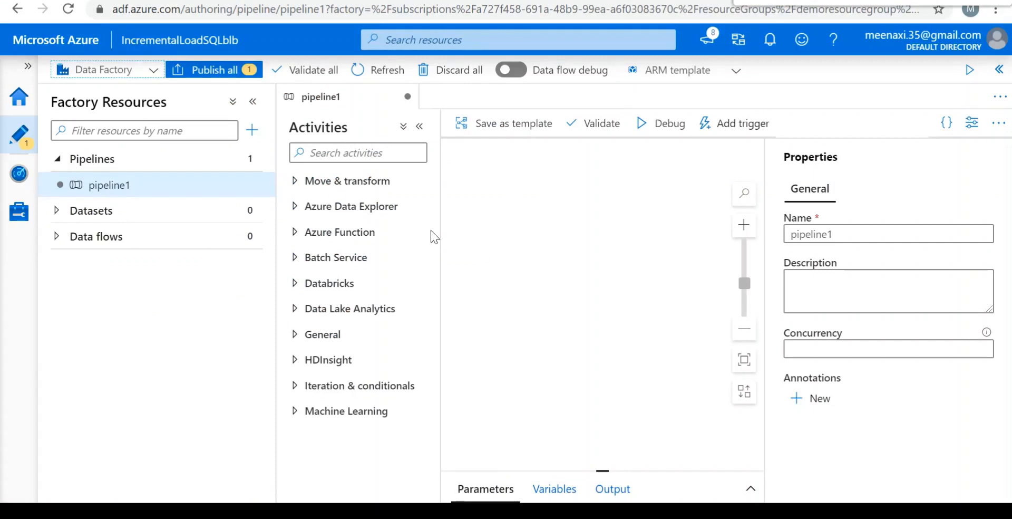
left_click(295, 209)
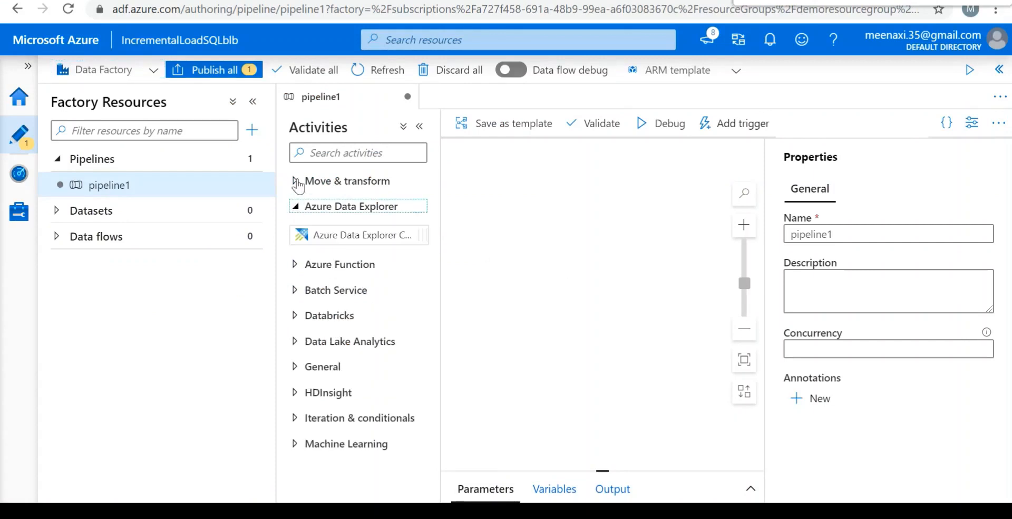
left_click(295, 368)
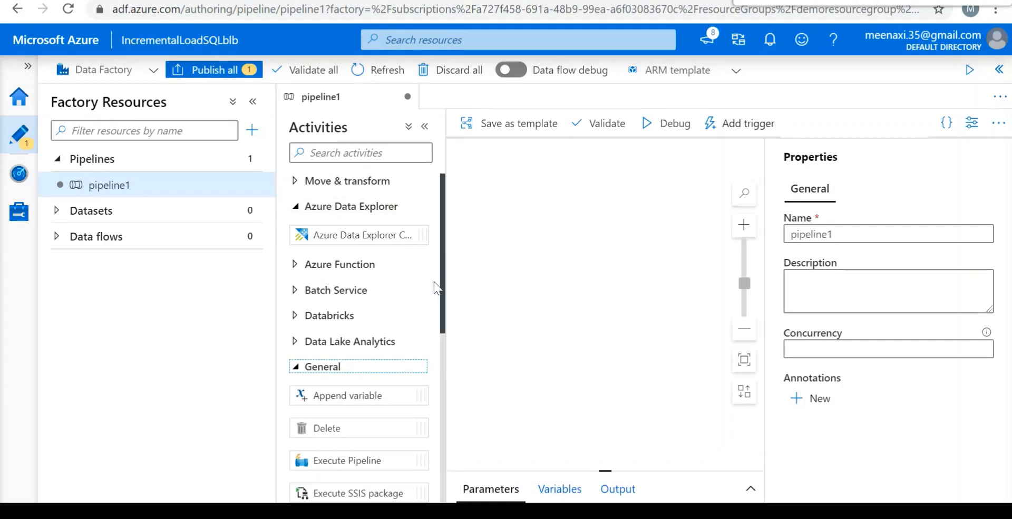
left_click_drag(441, 282, 436, 386)
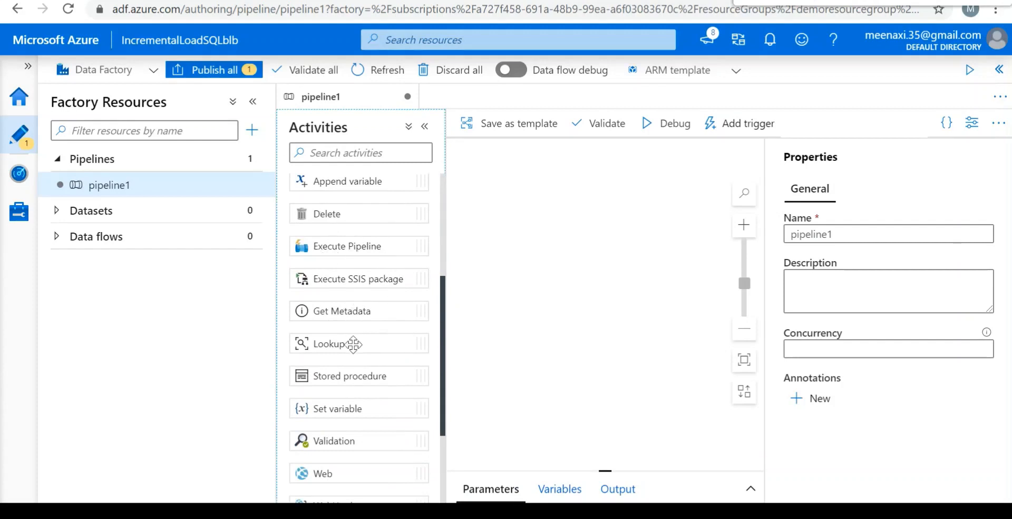
left_click_drag(368, 343, 516, 200)
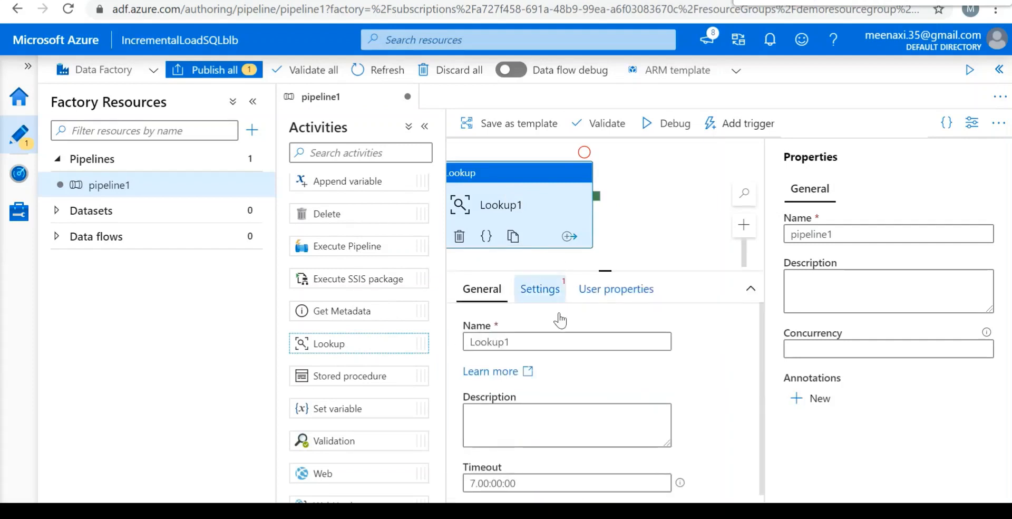
Rename the new Lookup activity as LkpOldWatermark.
left_click(533, 343)
key("BackSpace")
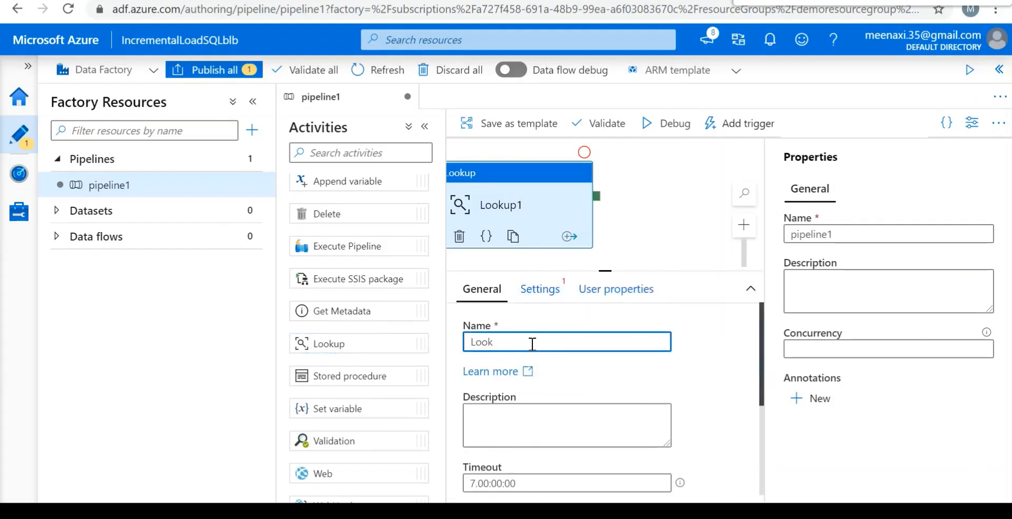
key("BackSpace")
key("BackSpace")
key("BackSpace")
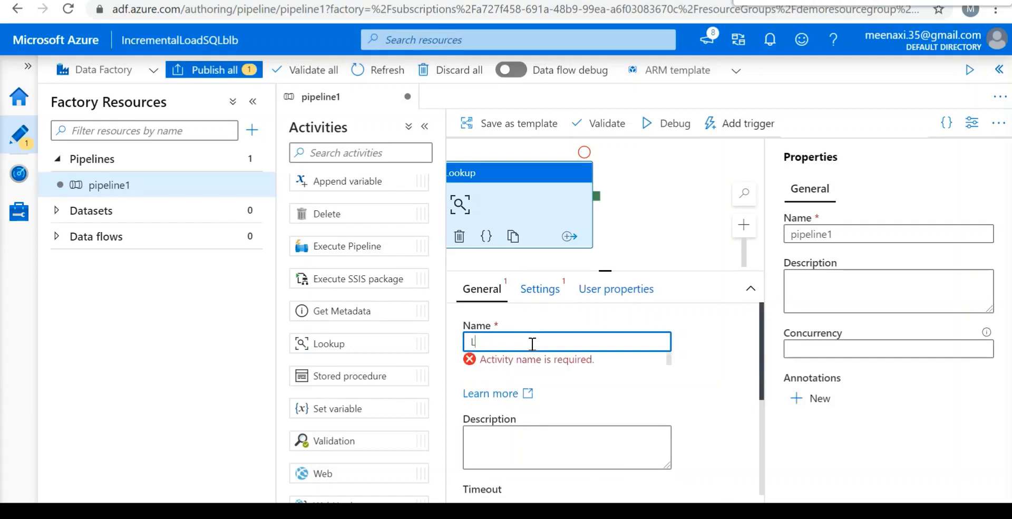
type("Lkp")
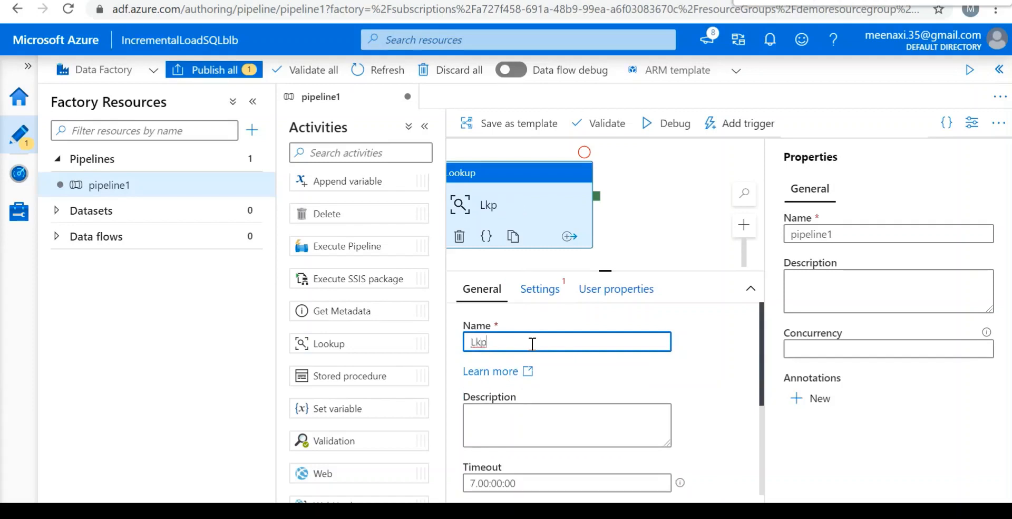
type("OldWaterMa")
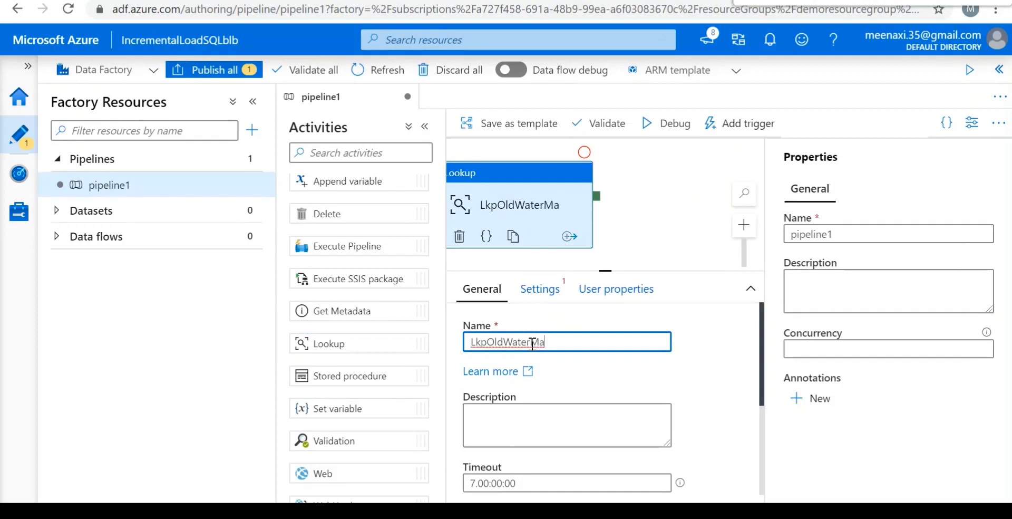
key("BackSpace")
key("BackSpace")
key("BackSpace")
type("rmark")
left_click(466, 141)
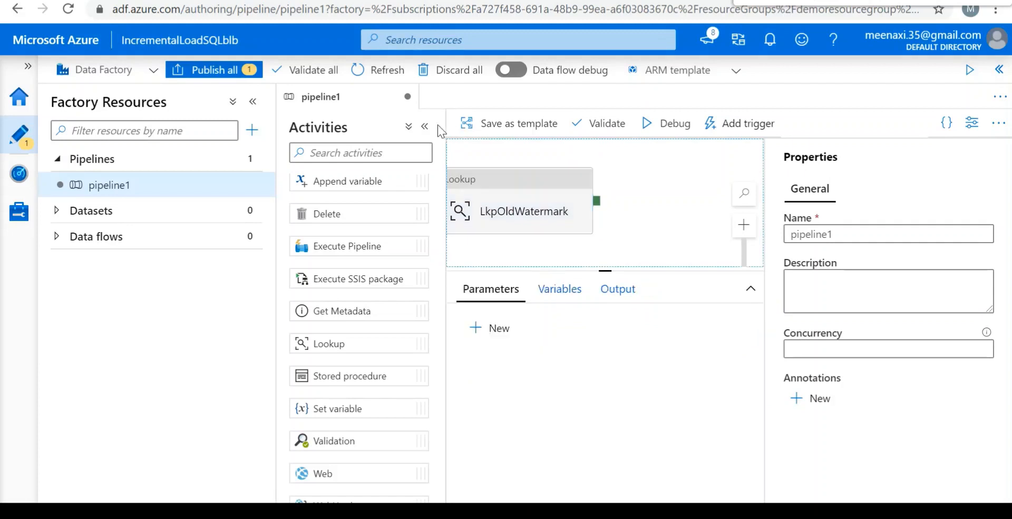
Collapse the Activities and Factory Resources panes and select the LkpOldWatermark activity on the canvas.
left_click(425, 127)
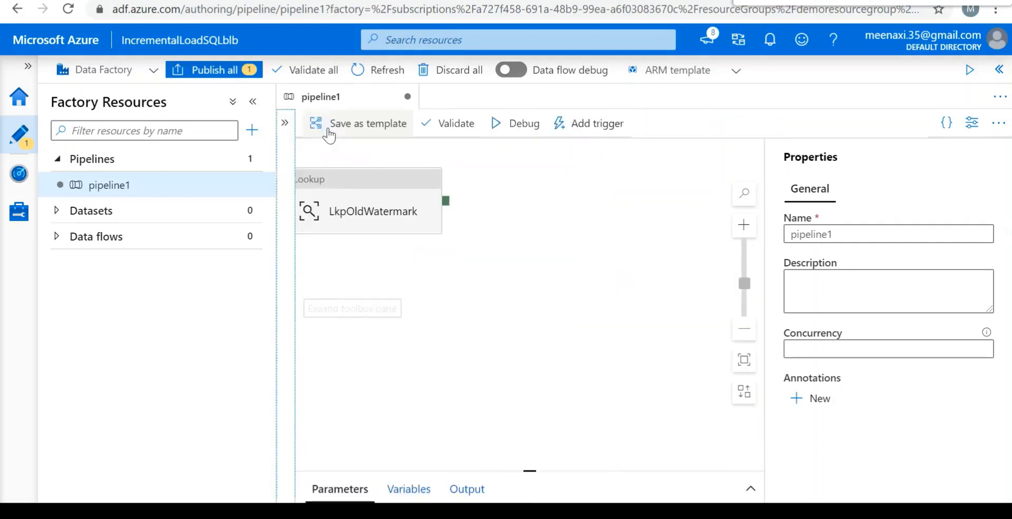
left_click(253, 102)
left_click(169, 208)
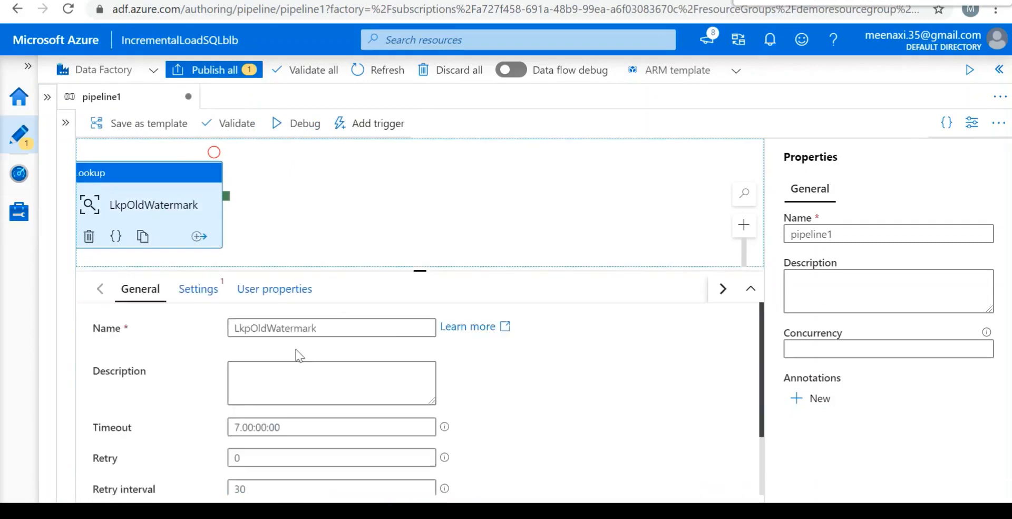
Create a new source dataset for the LkpOldWatermark lookup with Azure SQL Database as its data store.
left_click(197, 296)
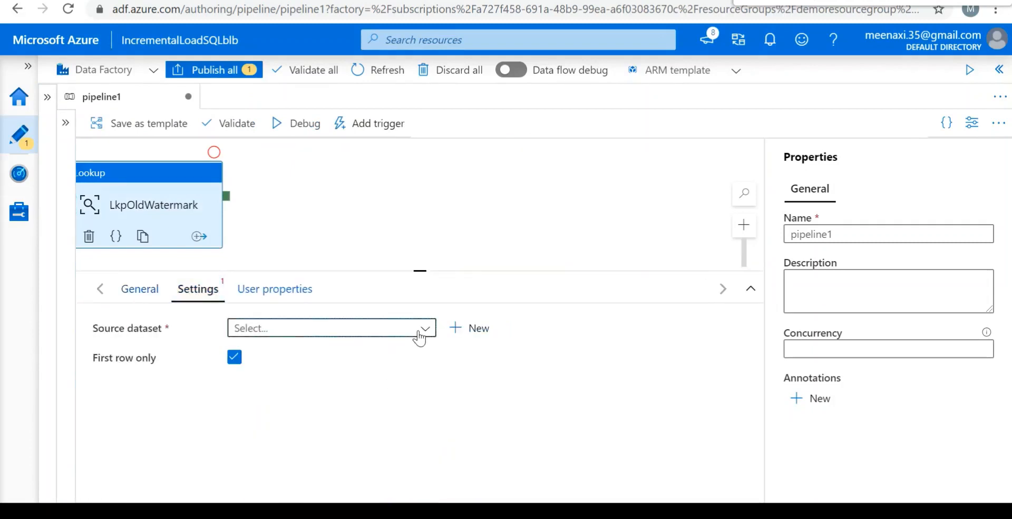
left_click(420, 329)
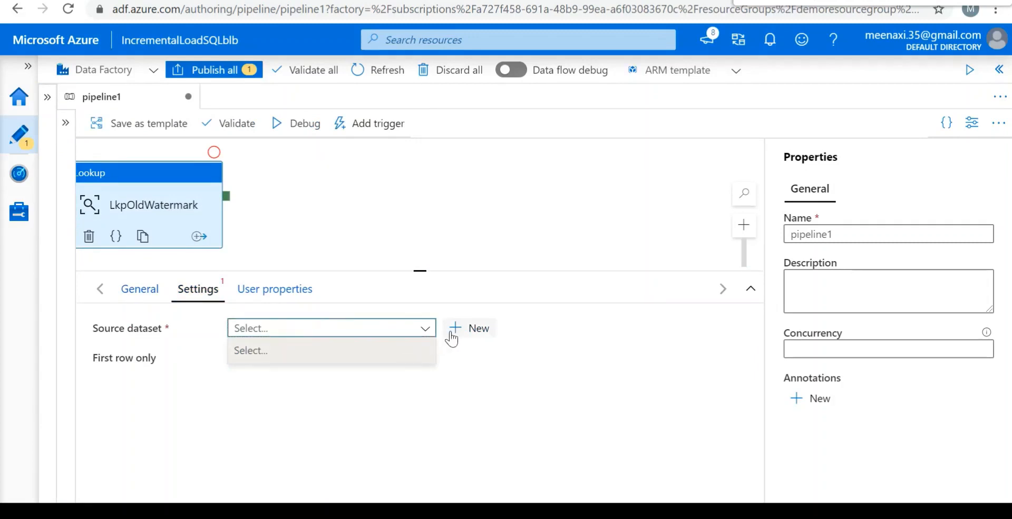
left_click(471, 332)
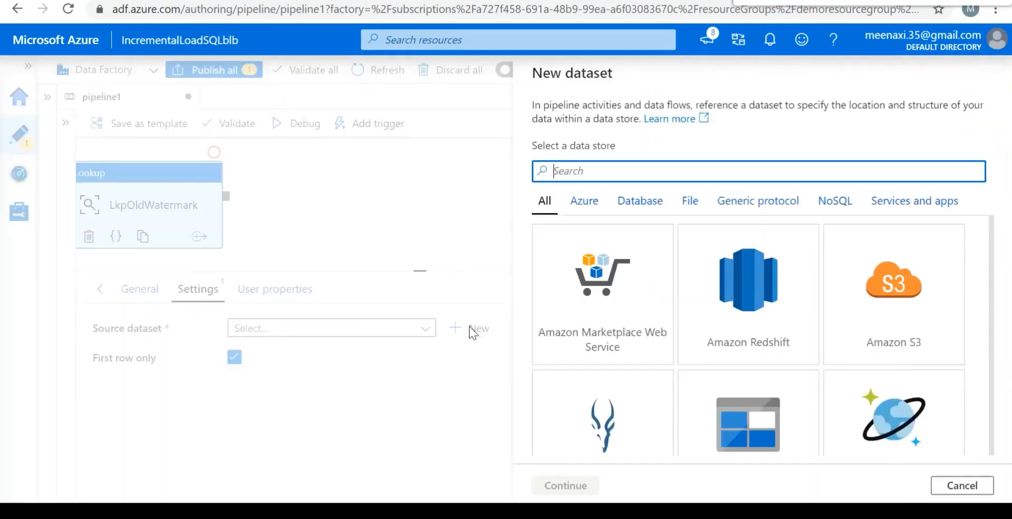
left_click(583, 201)
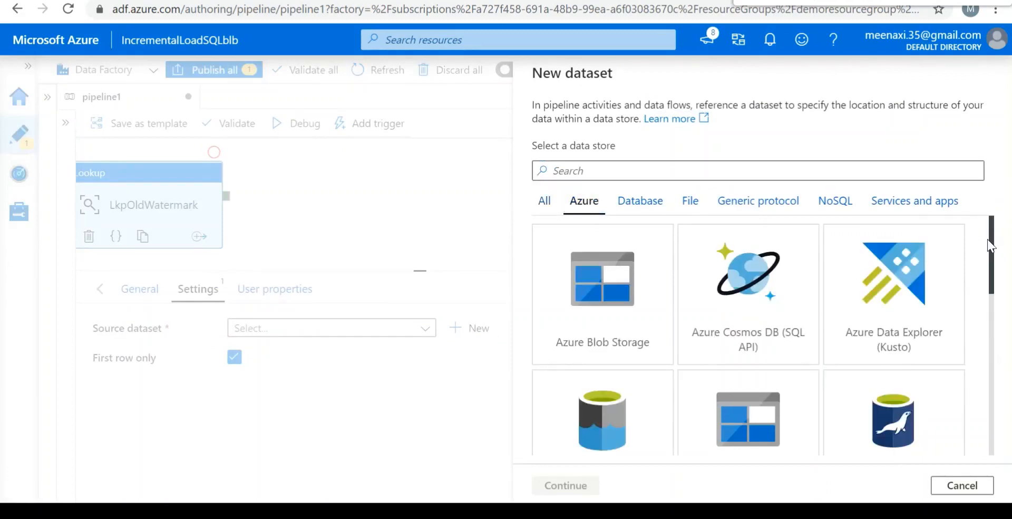
left_click_drag(993, 251, 992, 382)
left_click(609, 321)
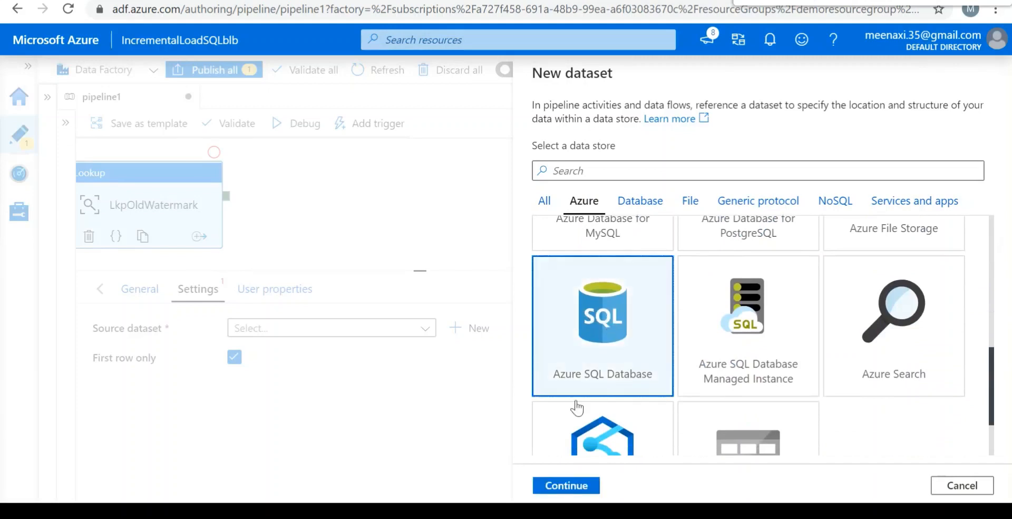
left_click(582, 486)
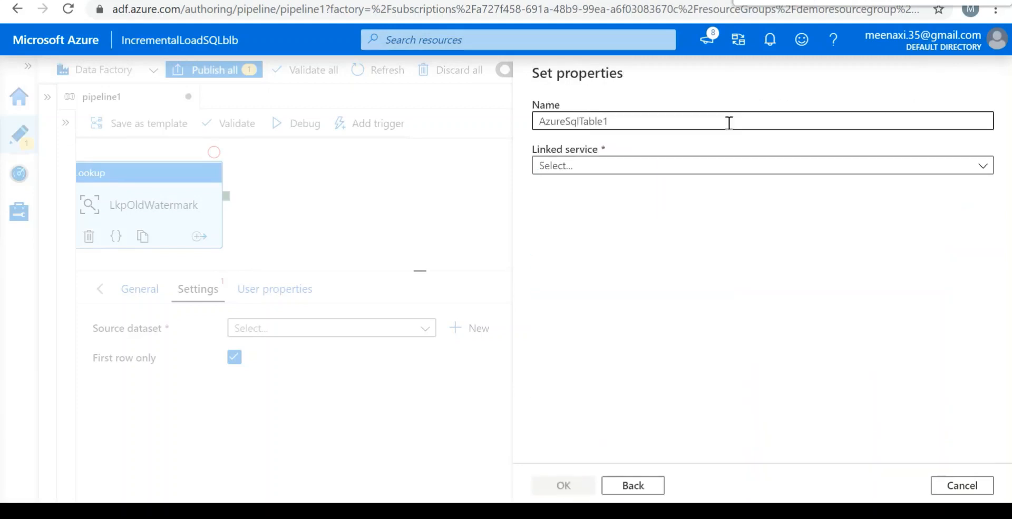
Name the dataset WaterMarkTable and start a new Azure SQL Database linked service for it.
left_click(639, 126)
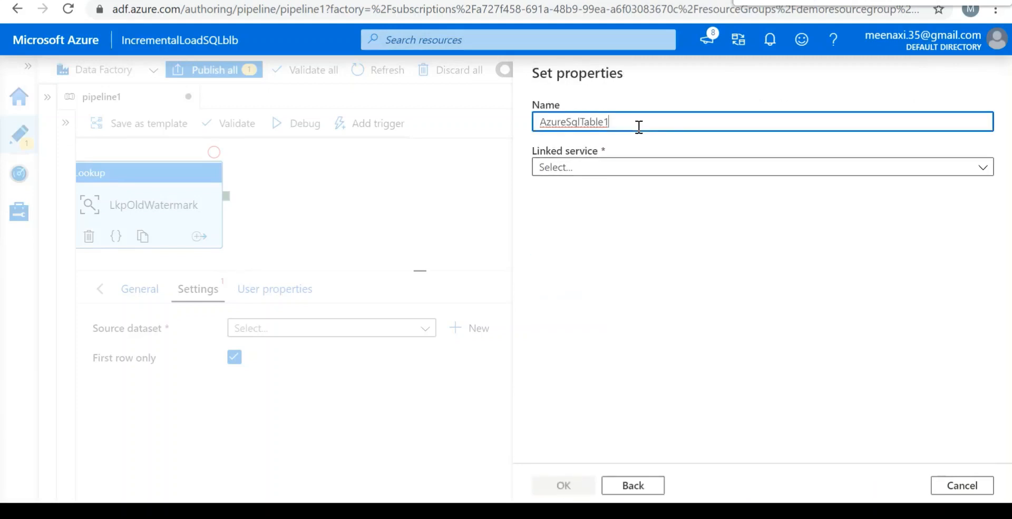
key("BackSpace")
key("BackSpace")
key("BackSpace")
key("BackSpace")
key("BackSpace")
key("BackSpace")
key("BackSpace")
key("BackSpace")
key("BackSpace")
key("BackSpace")
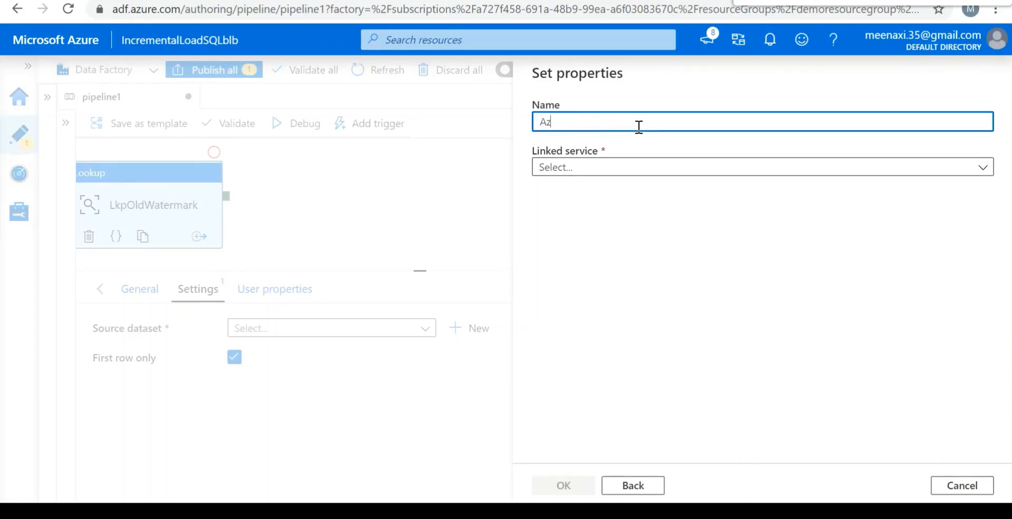
type("WaterMarkTable")
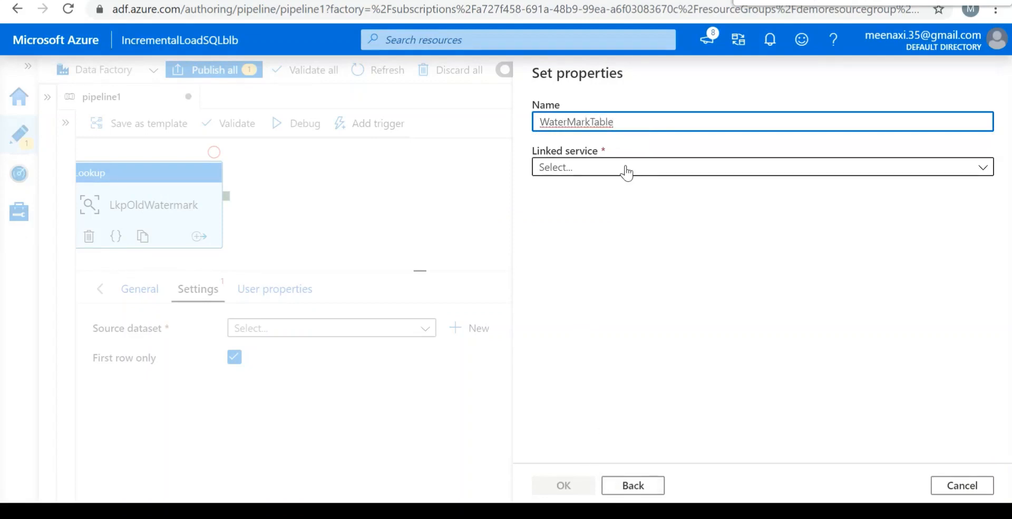
left_click(626, 168)
left_click(609, 251)
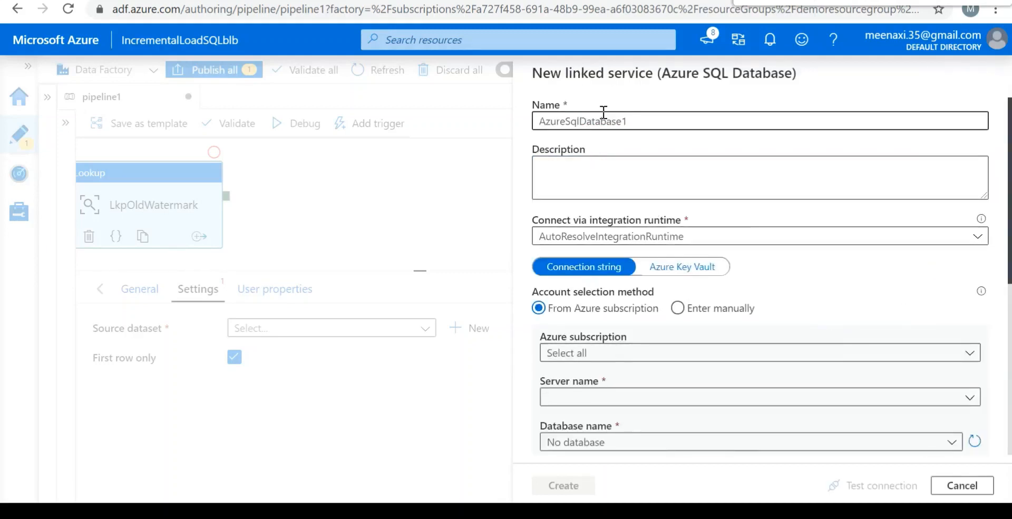
Name the new Azure SQL Database linked service AzureSqlDBDemo.
left_click(647, 117)
key("BackSpace")
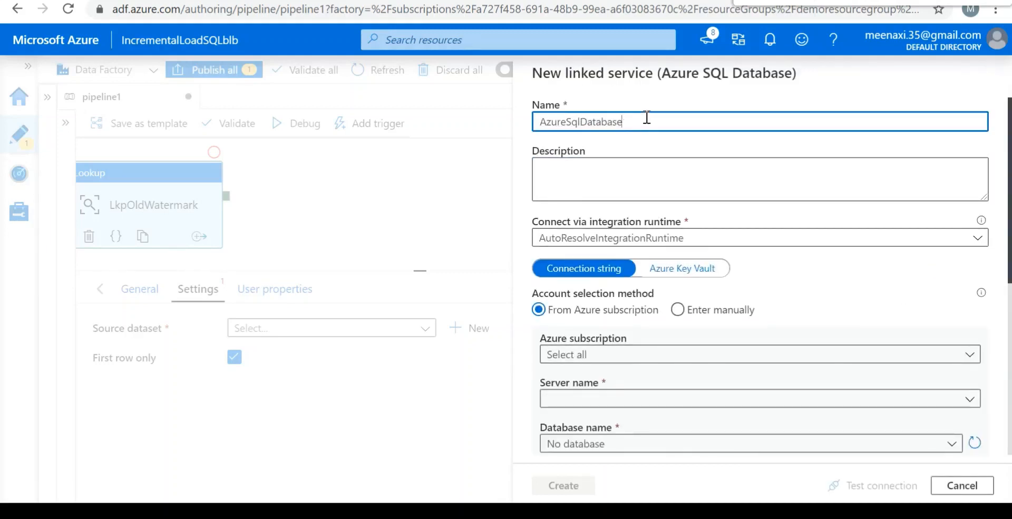
key("BackSpace")
key("BackSpace")
key("BackSpace")
key("BackSpace")
key("BackSpace")
type("BDem")
Point the linked service to the Azure Pass - Sponsorship subscription, server demoserverdb1 and database DemoDB.
left_click(670, 354)
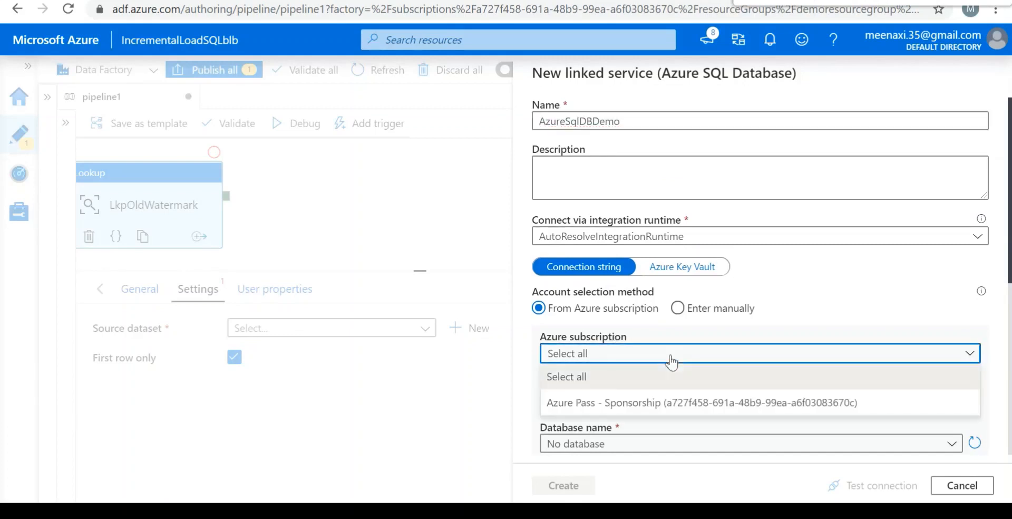
left_click(619, 403)
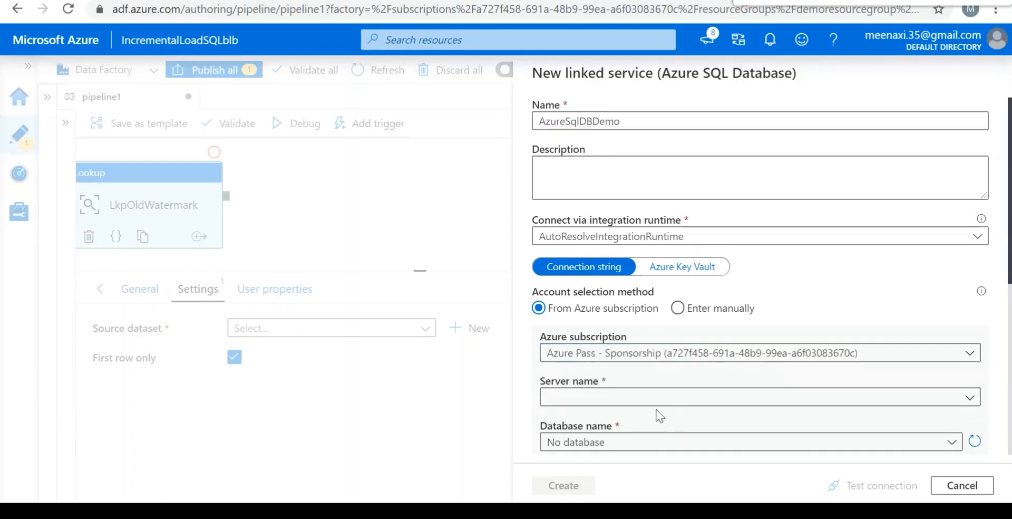
left_click(652, 401)
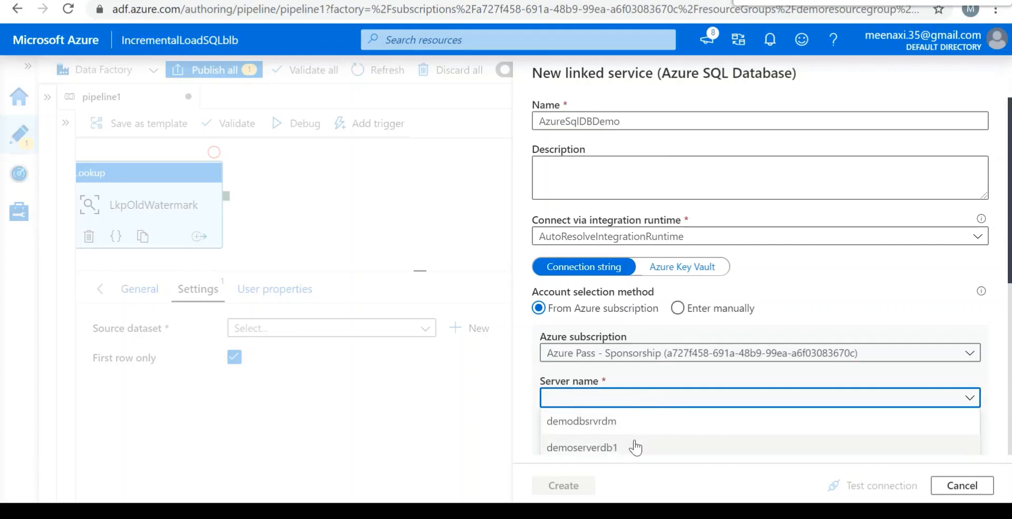
left_click(636, 447)
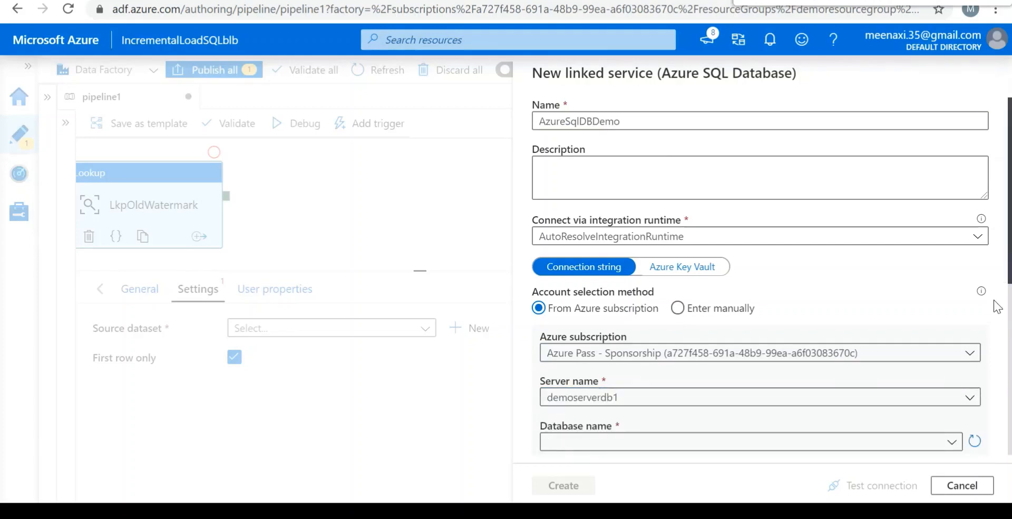
scroll(997, 305, "down", 5)
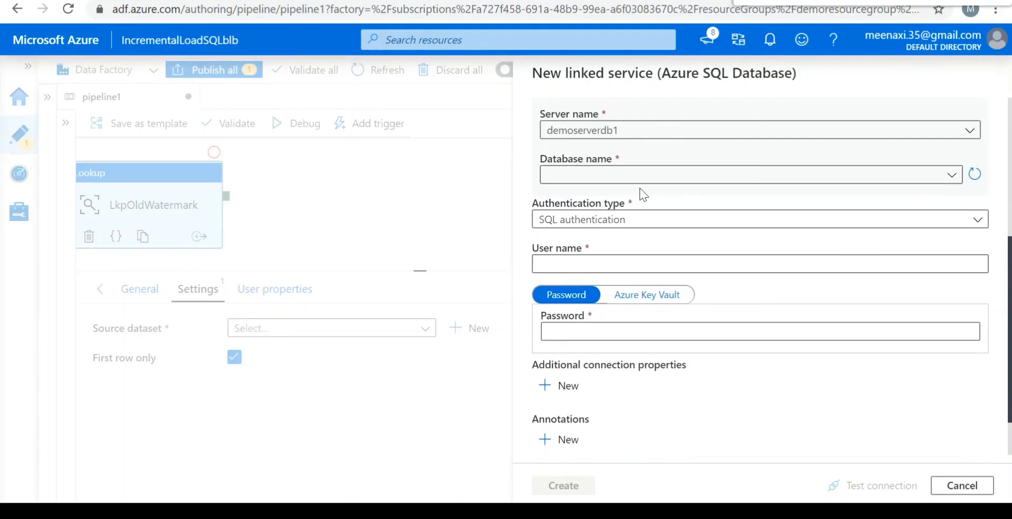
left_click(692, 182)
left_click(601, 200)
Enter the SQL user name and account password, test the connection and create the linked service.
left_click(591, 262)
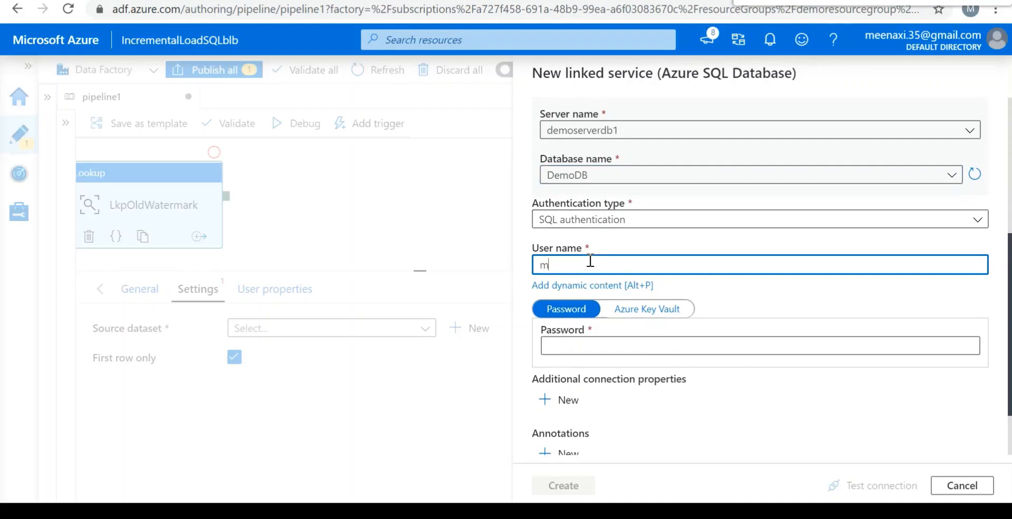
left_click(584, 343)
type("m")
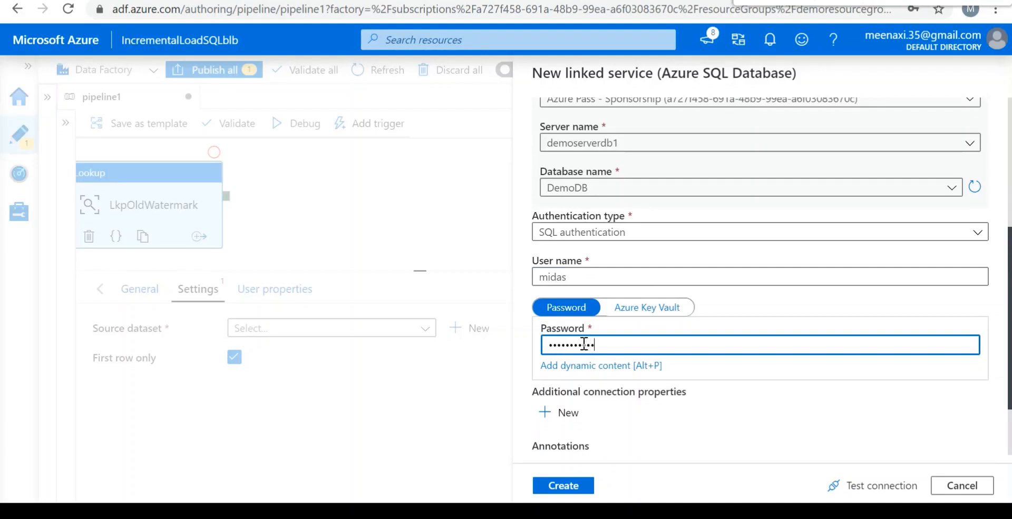
left_click(879, 484)
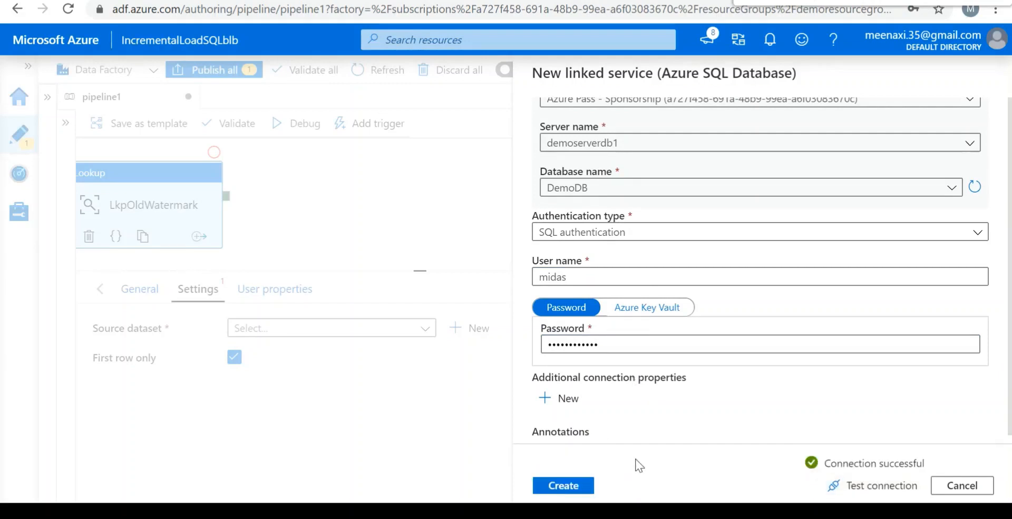
left_click(576, 485)
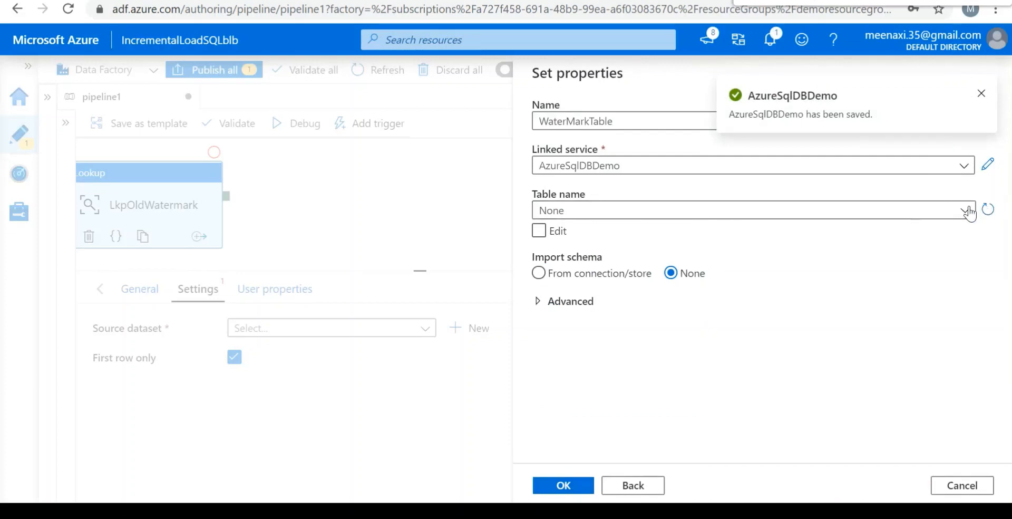
Set the WaterMarkTable dataset's table to dbo.watermarktable and create the dataset.
left_click(591, 211)
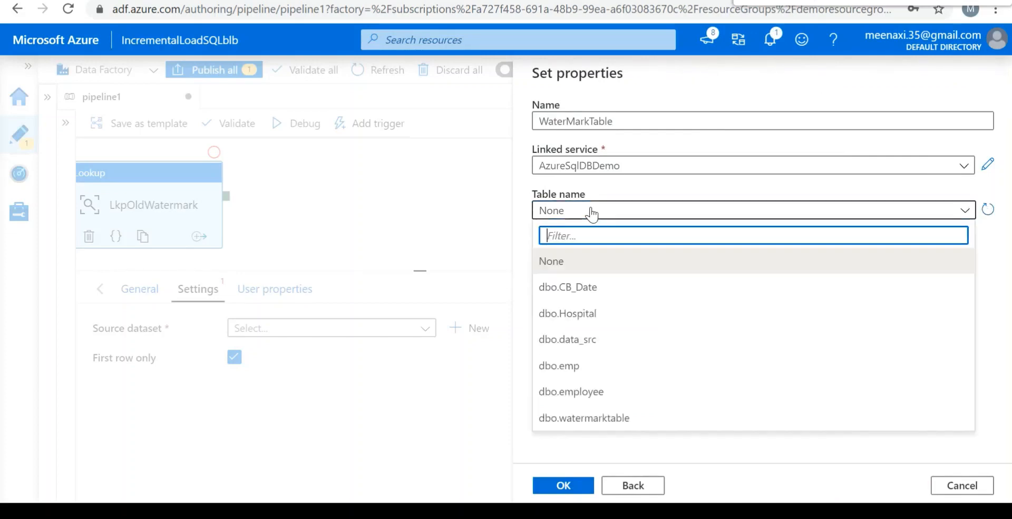
left_click(594, 421)
left_click(594, 419)
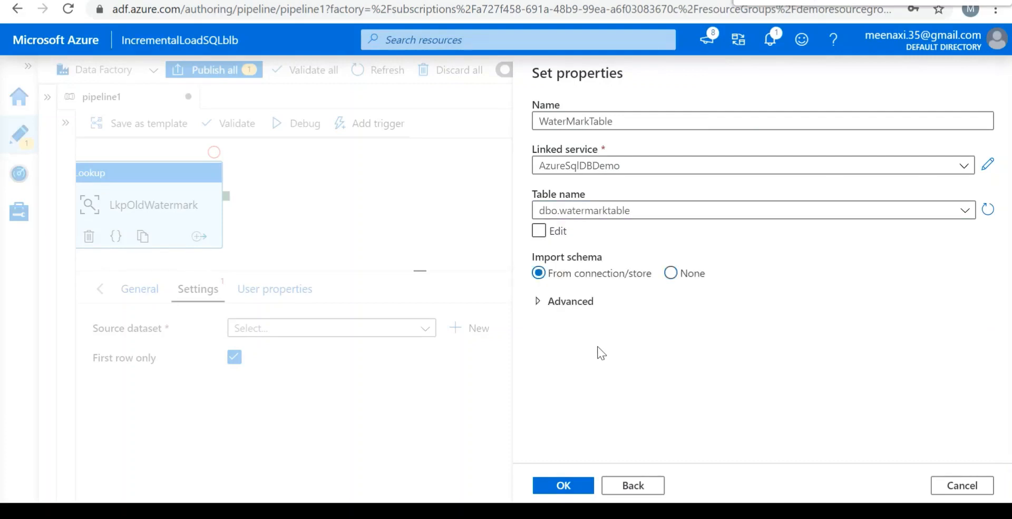
left_click(561, 487)
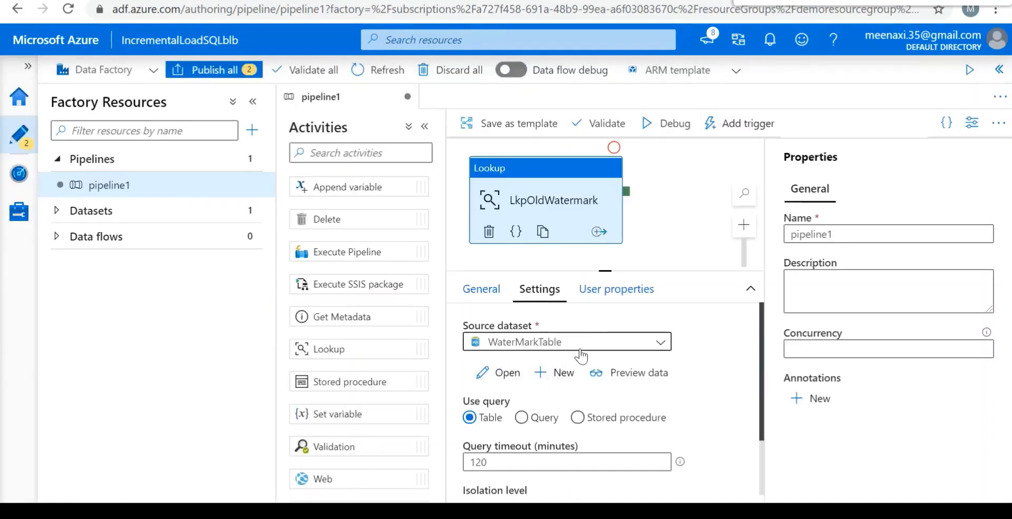
Add a second Lookup activity to the pipeline canvas below LkpOldWatermark.
left_click(674, 213)
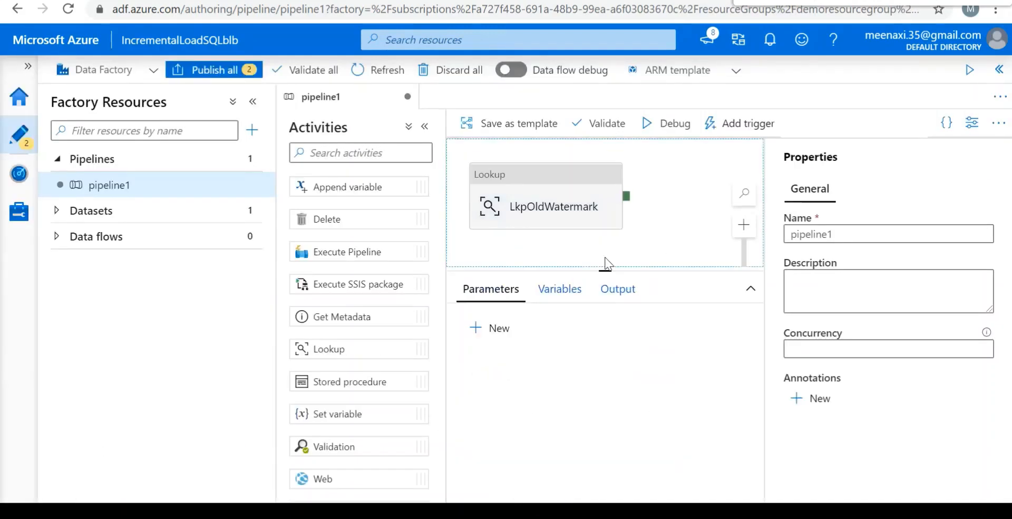
left_click(606, 269)
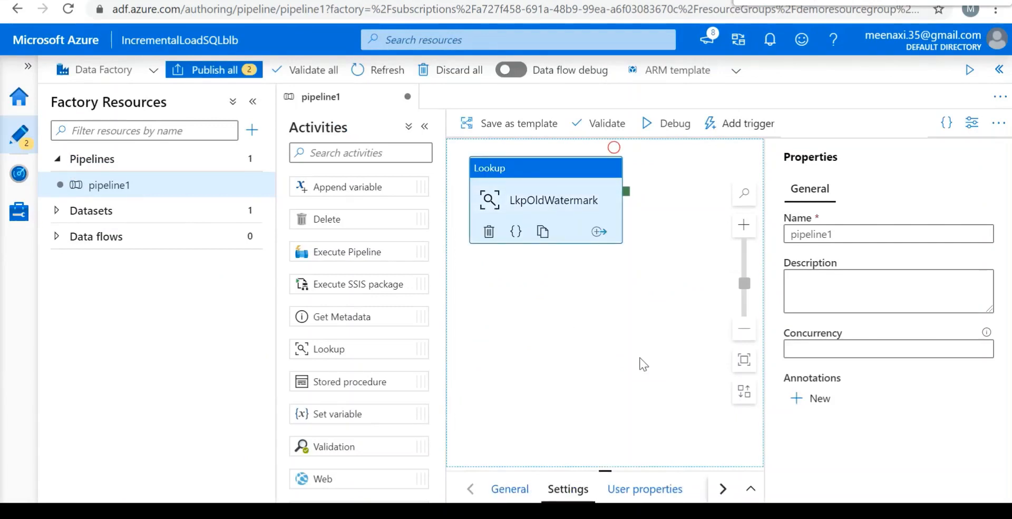
scroll(703, 398, "down", 2)
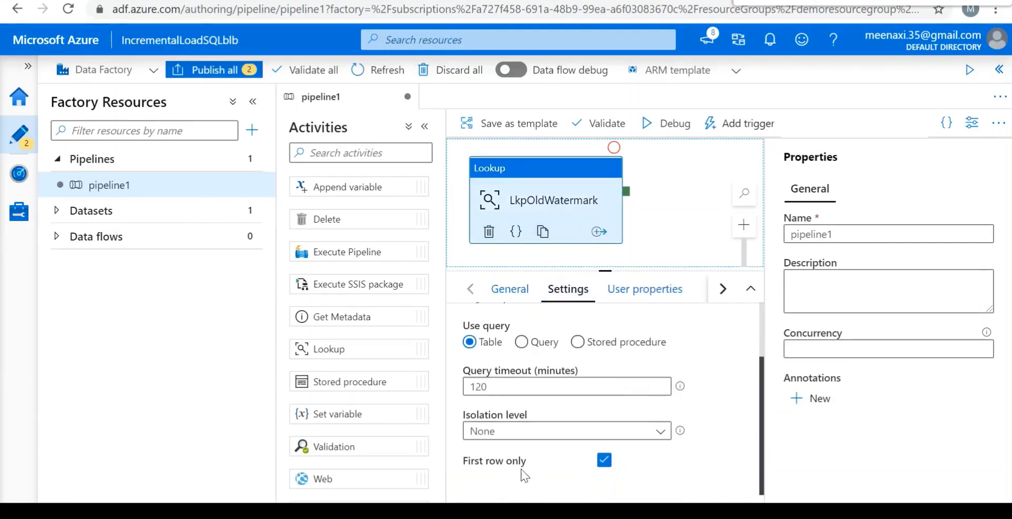
left_click(660, 209)
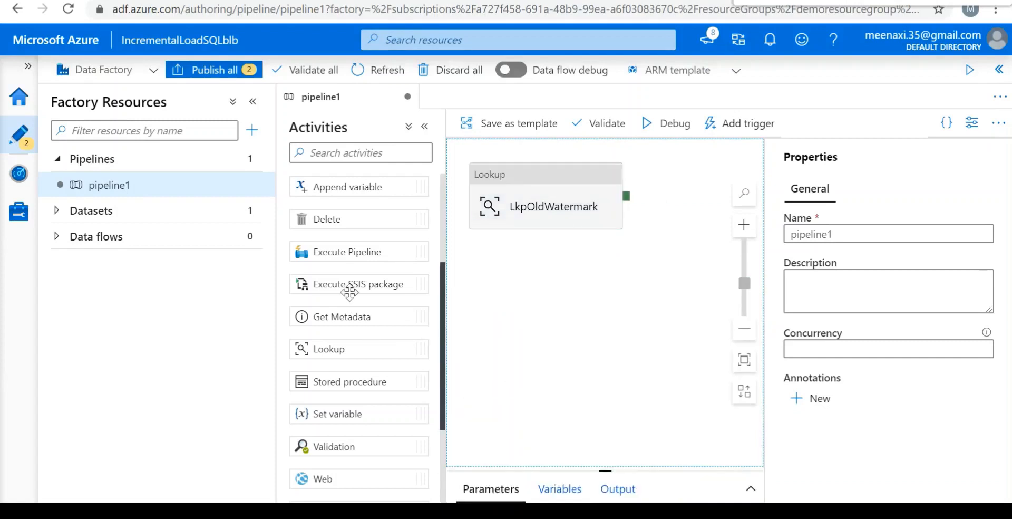
left_click_drag(365, 350, 524, 295)
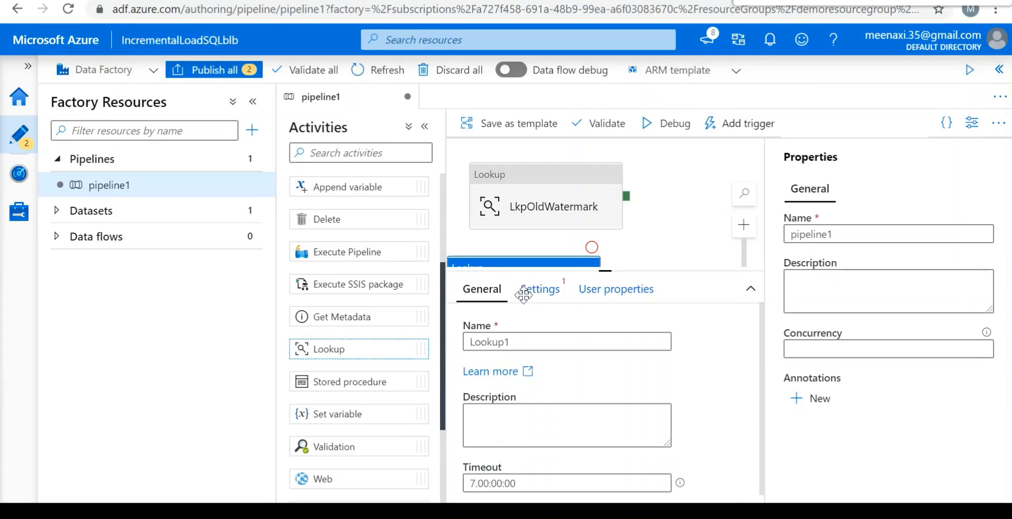
left_click(674, 247)
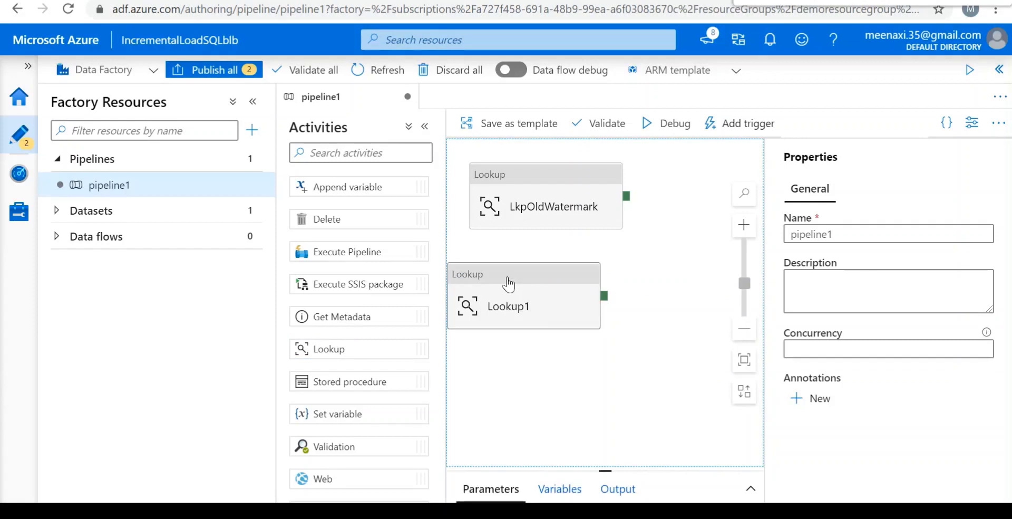
Rename the second Lookup activity as LkpNewWaterMarkActivity.
left_click(525, 321)
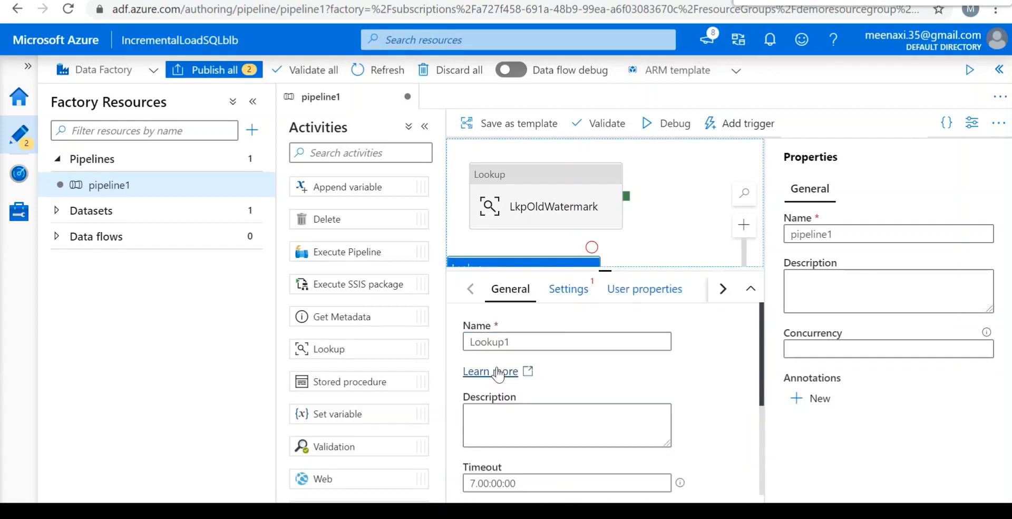
left_click(543, 339)
key("BackSpace")
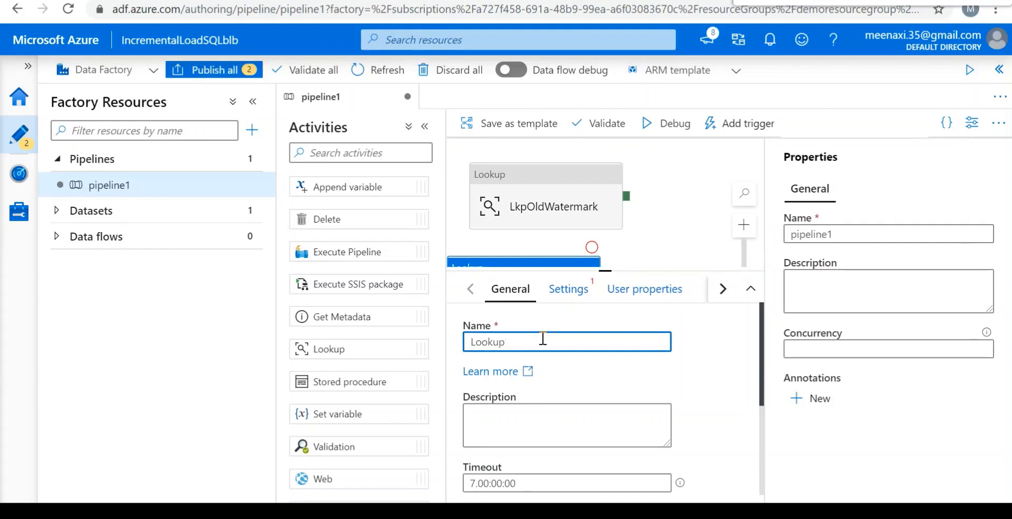
key("BackSpace")
key("BackSpace")
key("BackSpace")
type("kpNewWater")
type("MarkActivity")
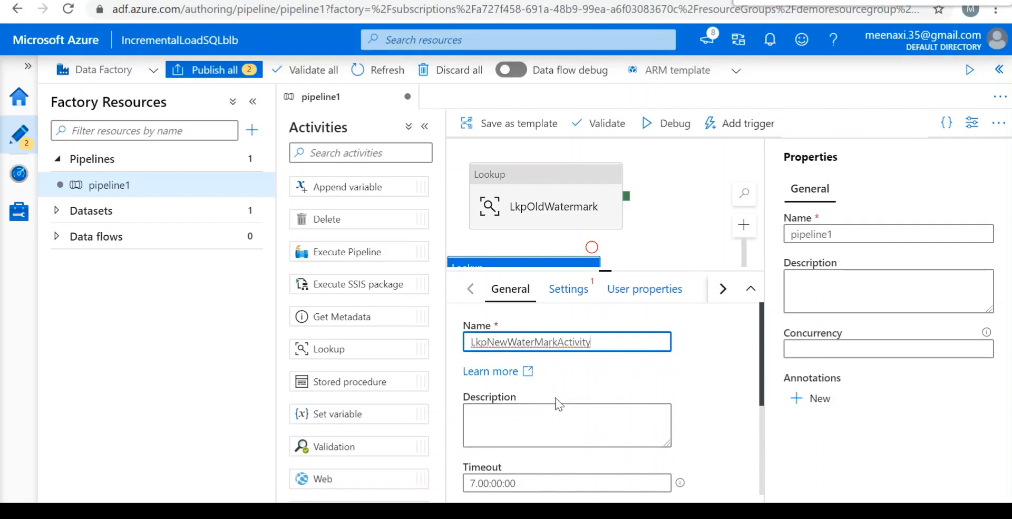
Start a new source dataset for the LkpNewWaterMarkActivity lookup with Azure SQL Database as its data store.
left_click(568, 292)
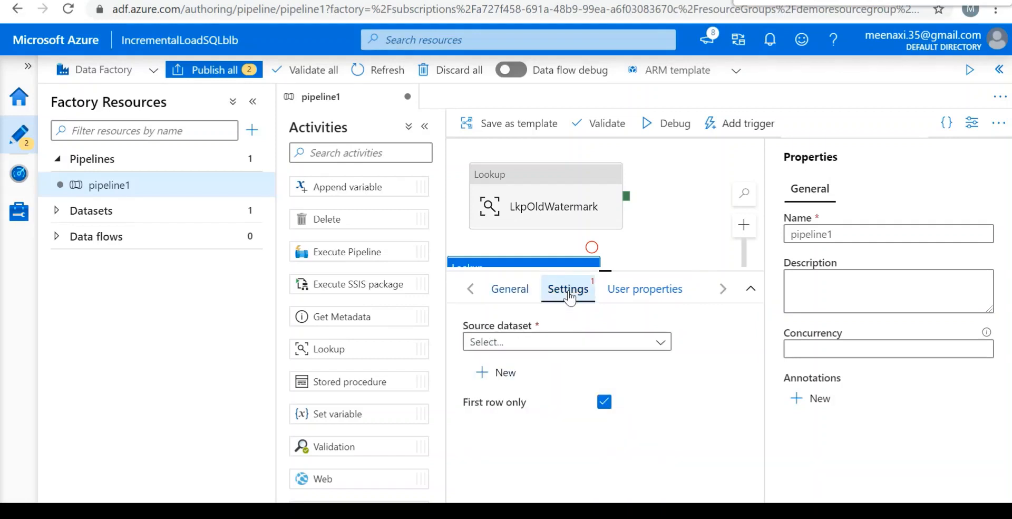
left_click(666, 344)
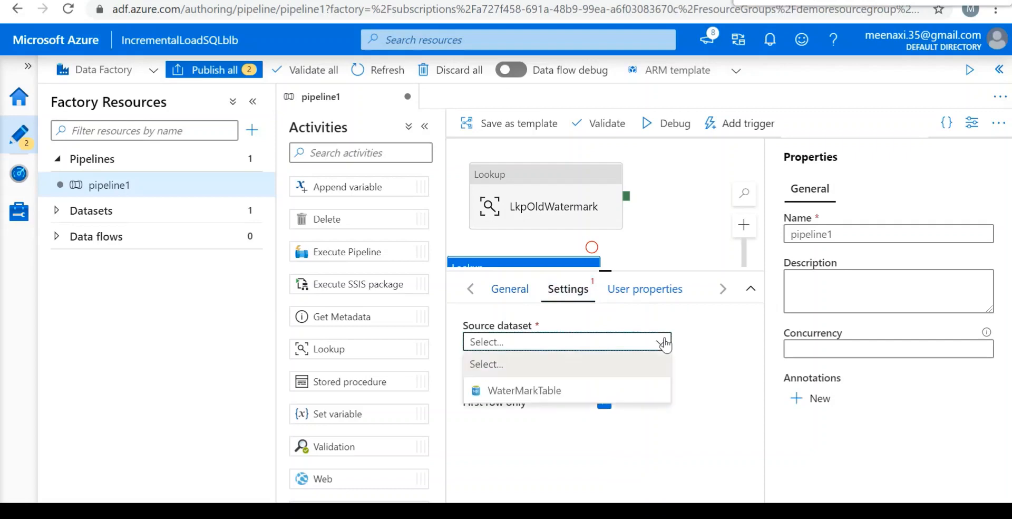
left_click(715, 405)
left_click(494, 372)
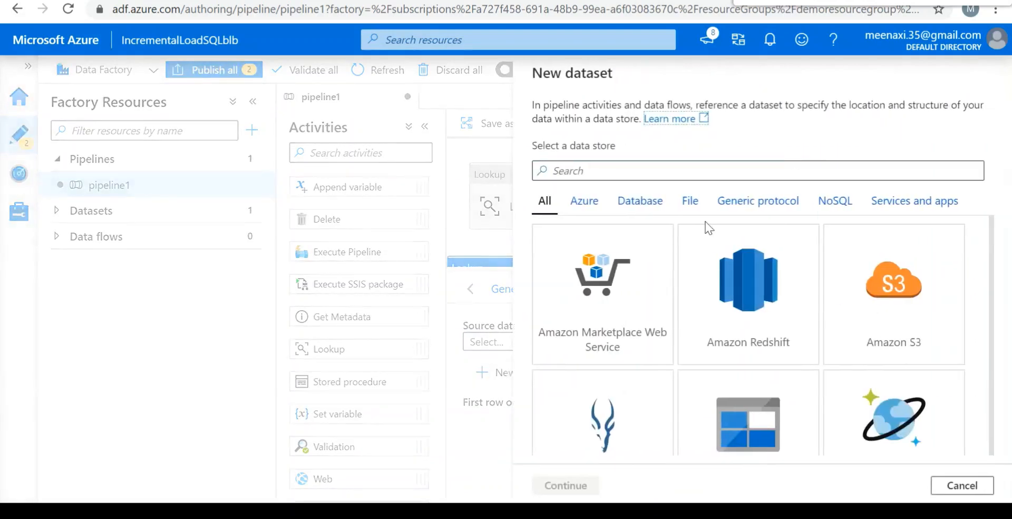
left_click(583, 202)
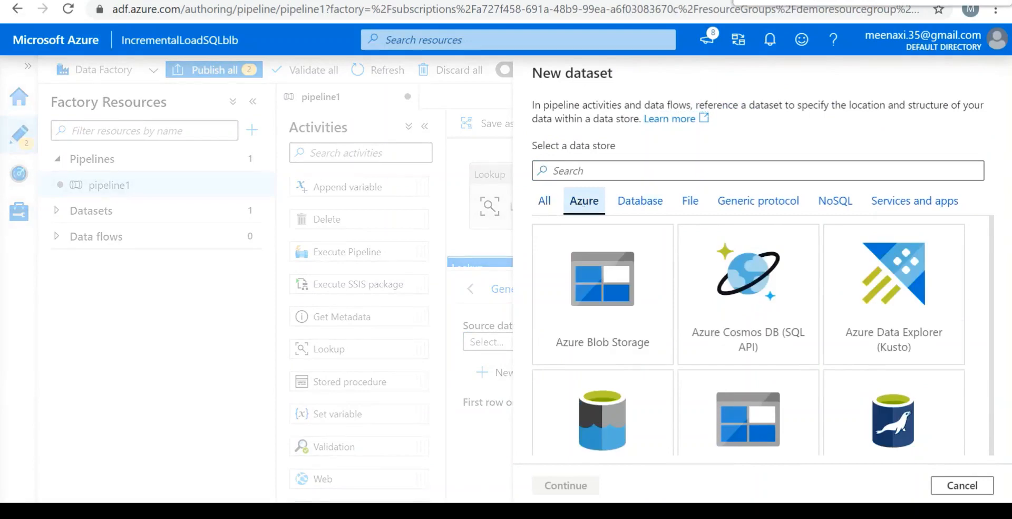
scroll(749, 336, "down", 8)
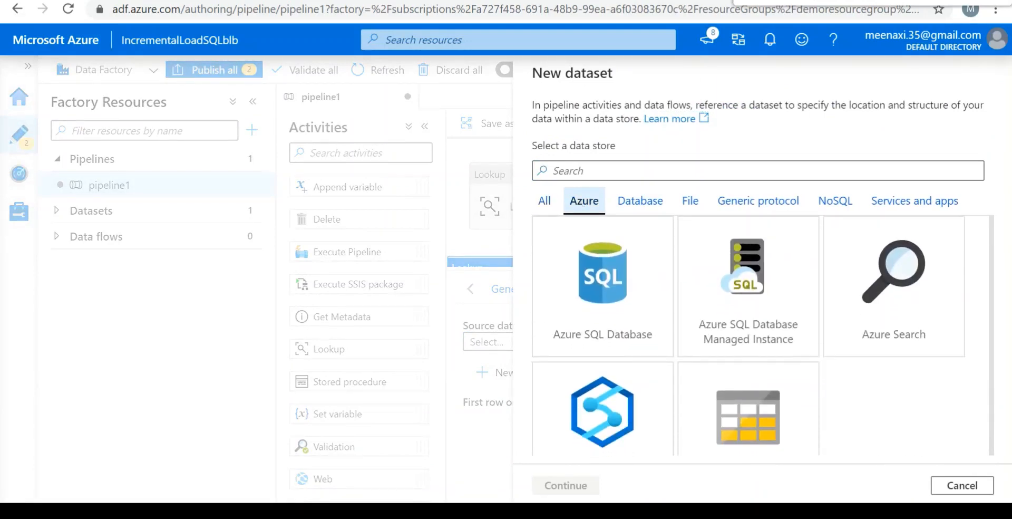
left_click(605, 332)
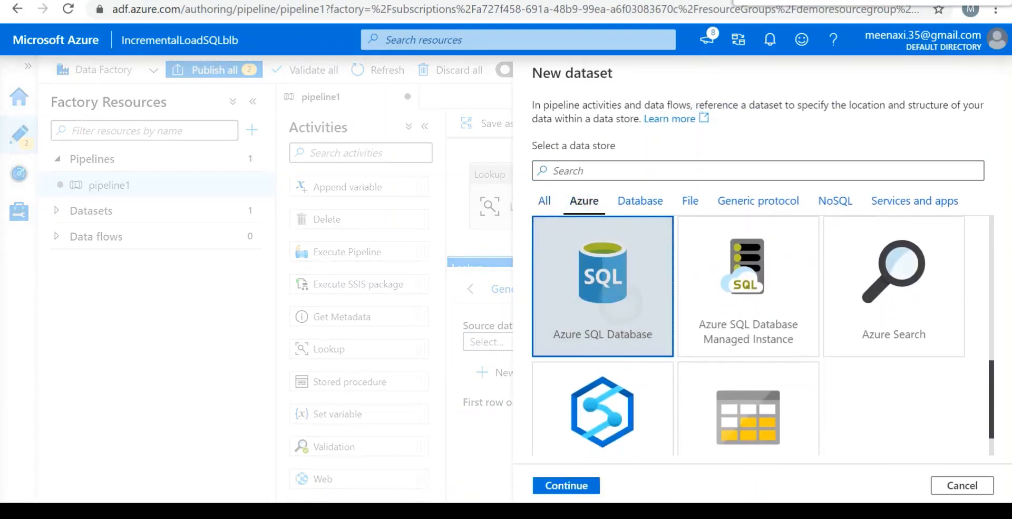
left_click(584, 480)
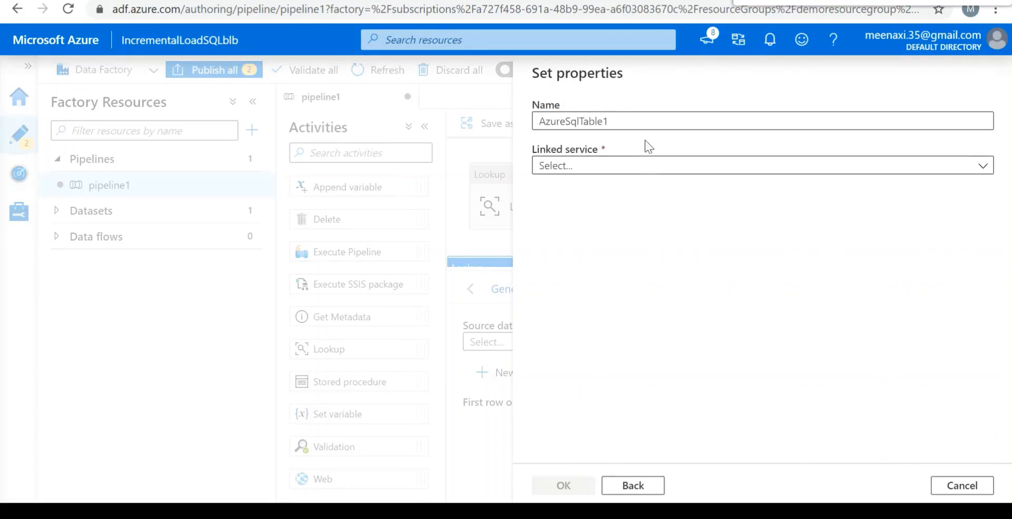
Name the dataset Datascr, assign the AzureSqlDBDemo linked service and create it without choosing a table.
left_click(642, 117)
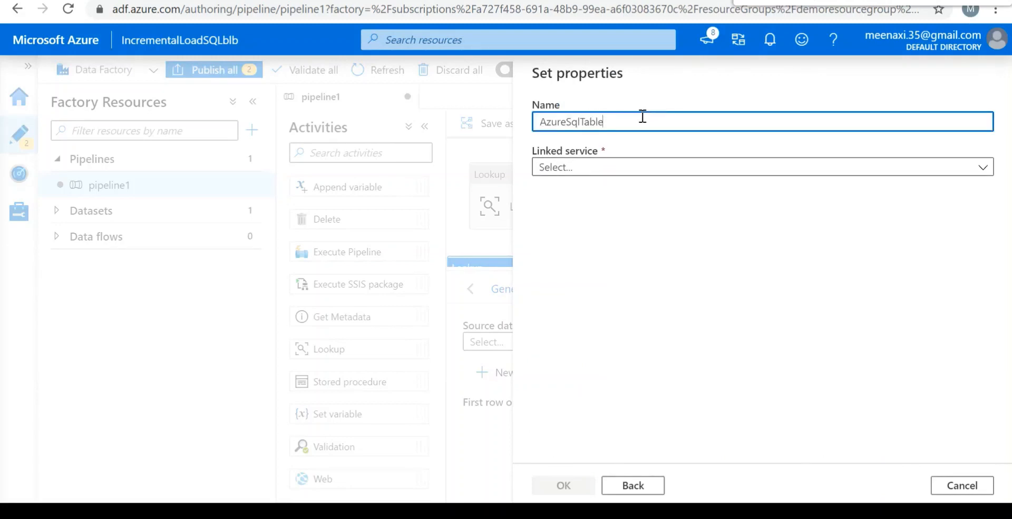
key("BackSpace")
key("BackSpace")
key("BackSpace")
key("BackSpace")
key("BackSpace")
key("BackSpace")
key("BackSpace")
key("BackSpace")
key("BackSpace")
key("BackSpace")
key("BackSpace")
key("BackSpace")
key("BackSpace")
key("BackSpace")
type("Data")
left_click(656, 168)
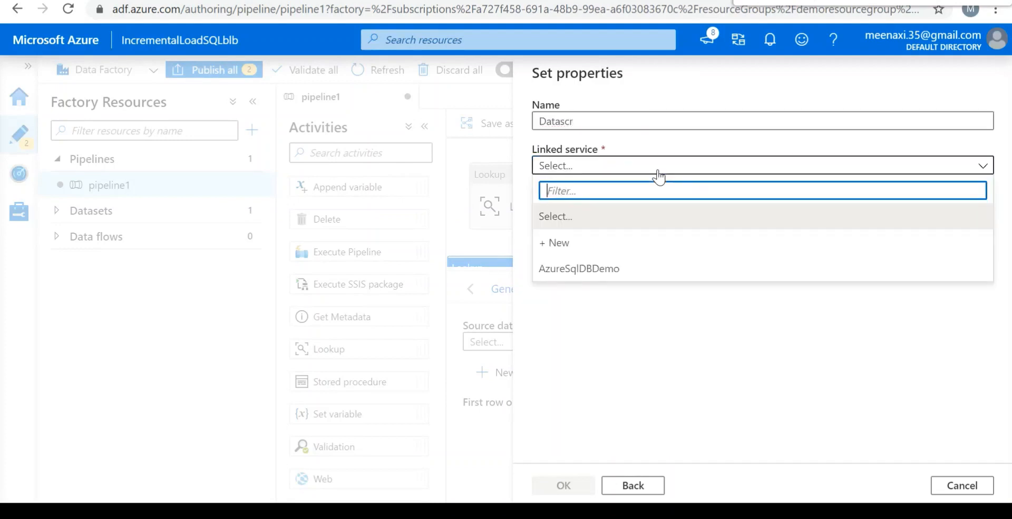
left_click(611, 270)
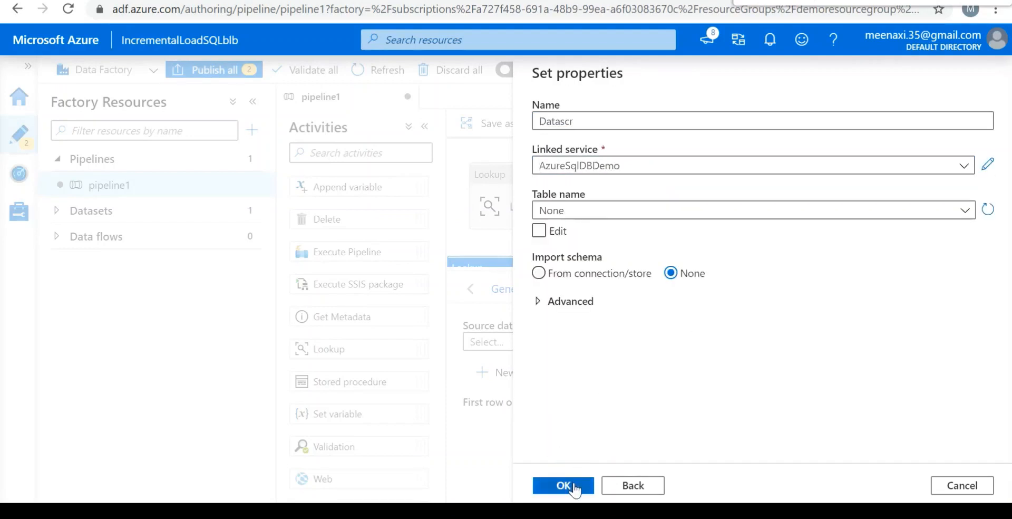
left_click(575, 488)
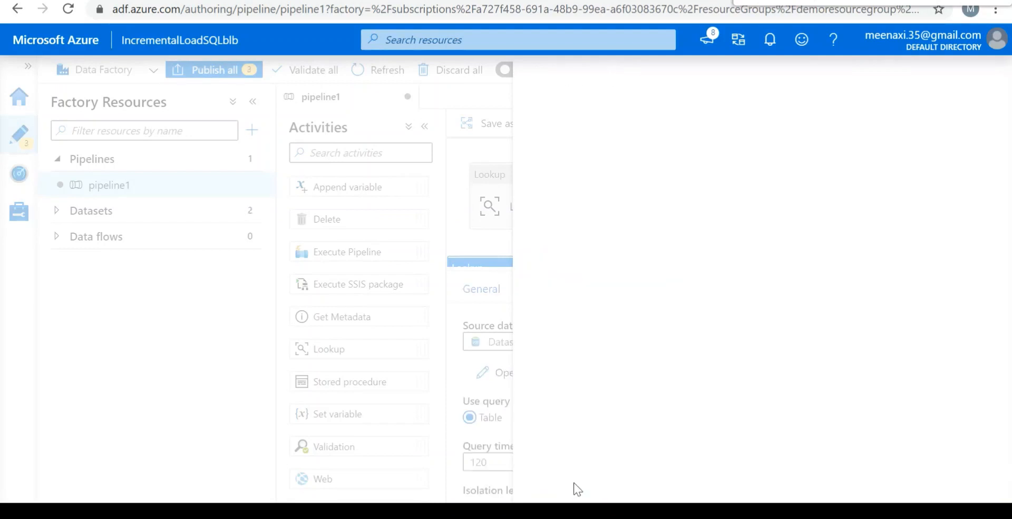
Set the LkpNewWaterMarkActivity lookup to use a query instead of a table, ready for the query text.
left_click(338, 265)
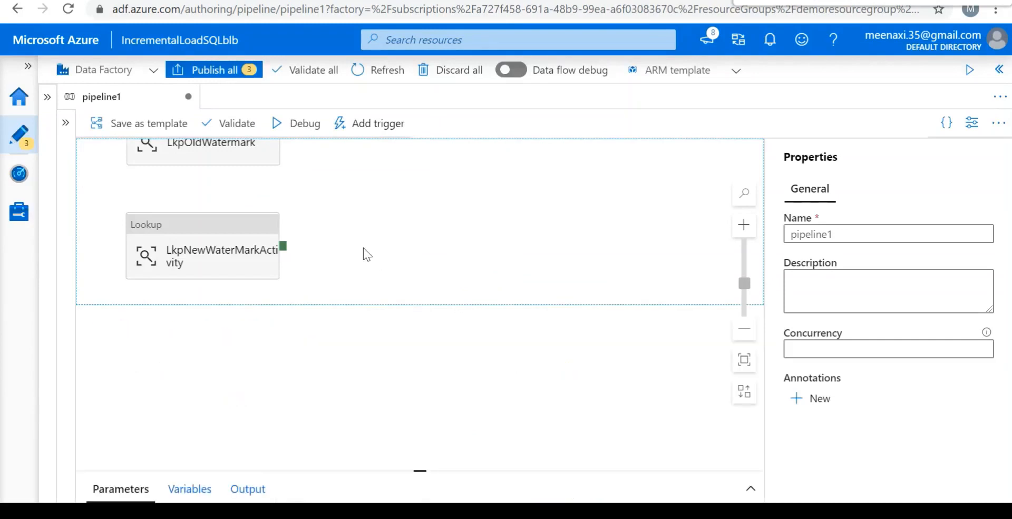
left_click(224, 231)
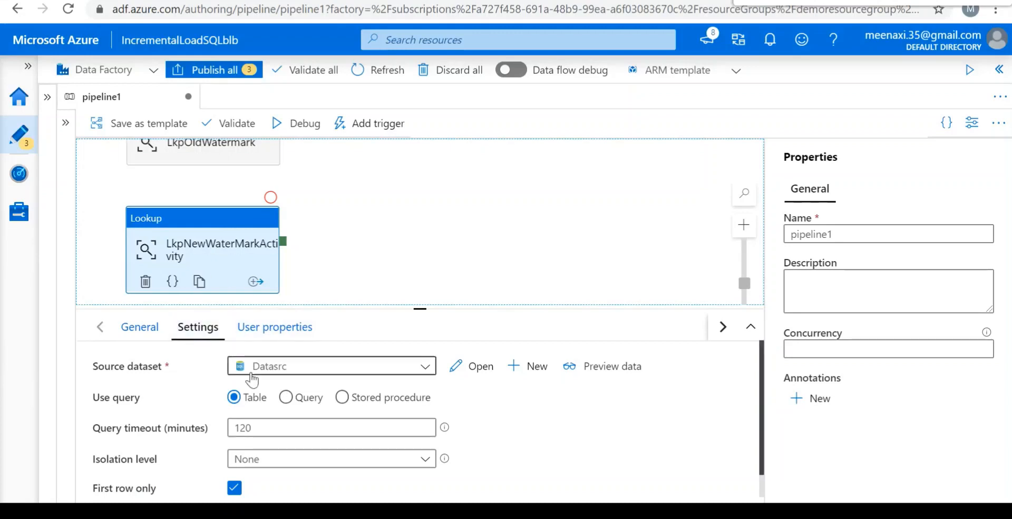
scroll(358, 425, "down", 1)
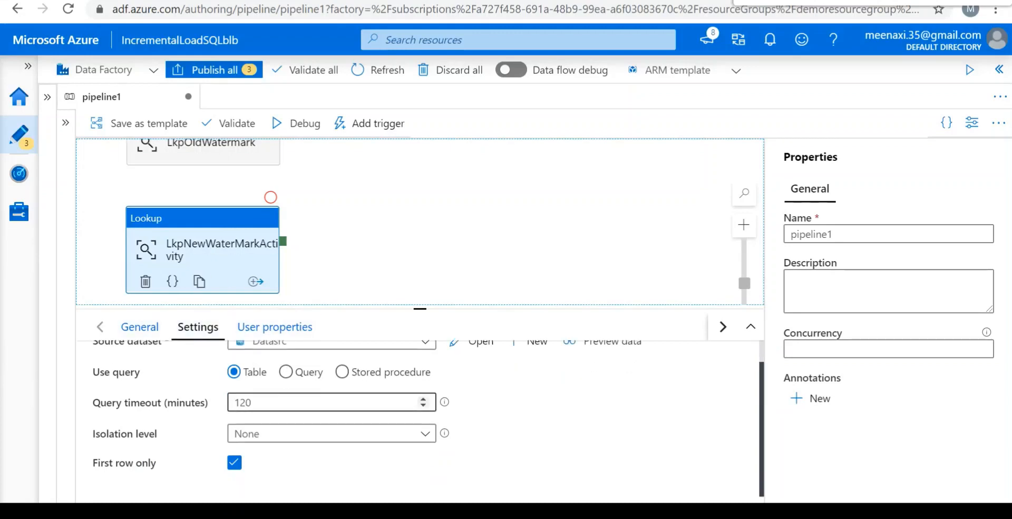
left_click(287, 373)
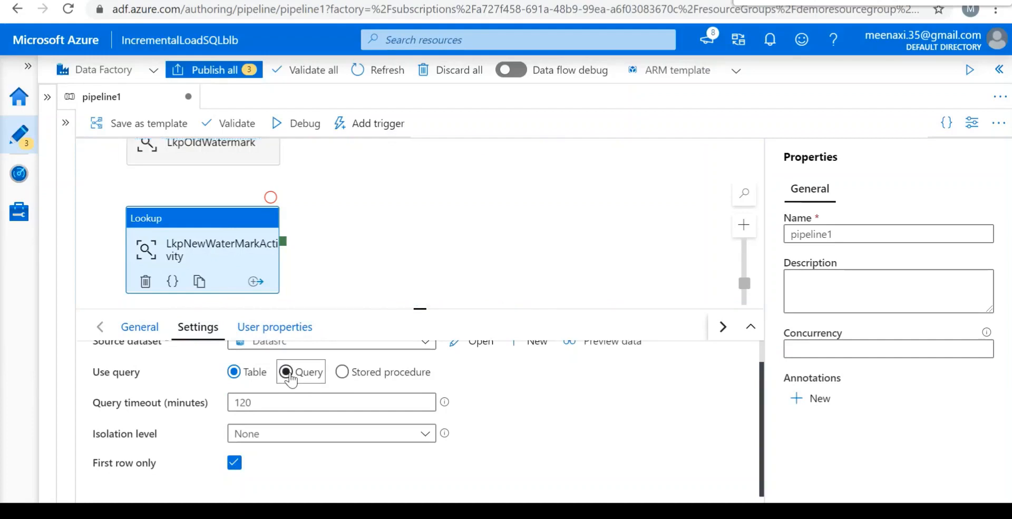
left_click(309, 415)
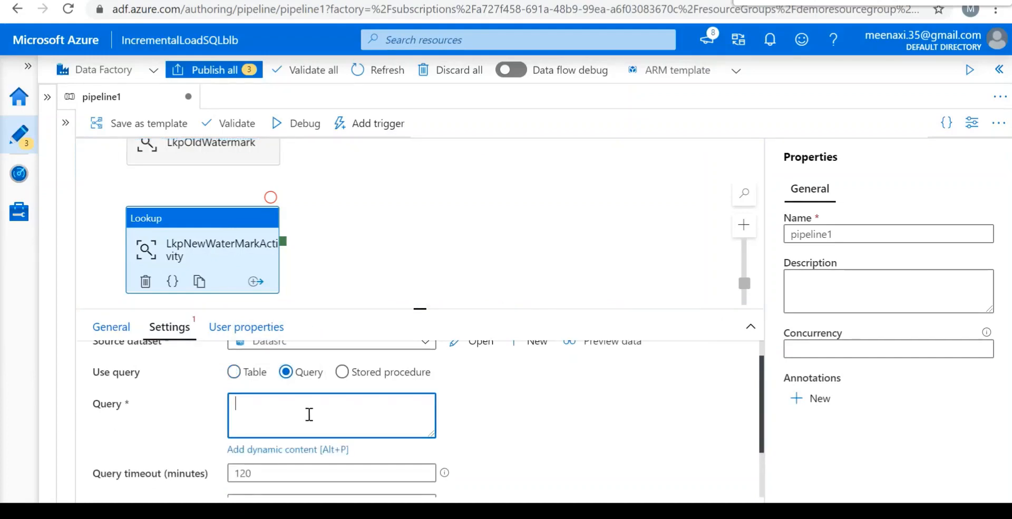
Switch to SQL Server Management Studio and locate the source table's name in its create table statement.
left_click(594, 511)
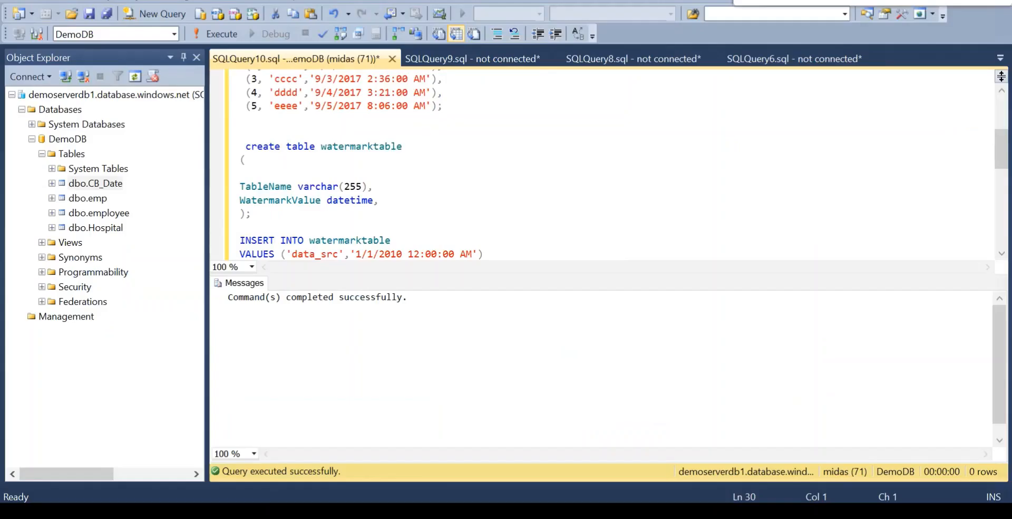
left_click(466, 157)
left_click_drag(580, 119, 591, 203)
left_click(592, 203)
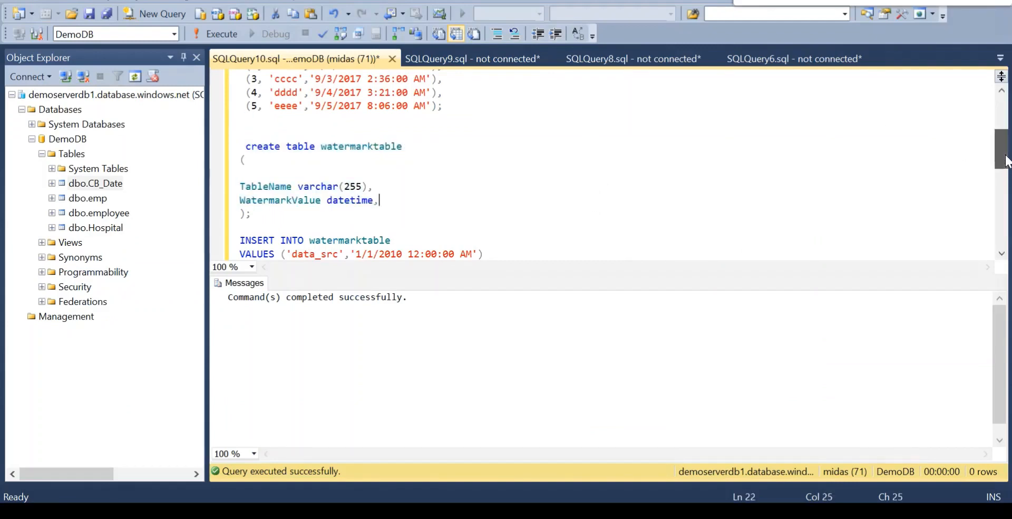
left_click_drag(1001, 166, 1002, 135)
double_click(333, 79)
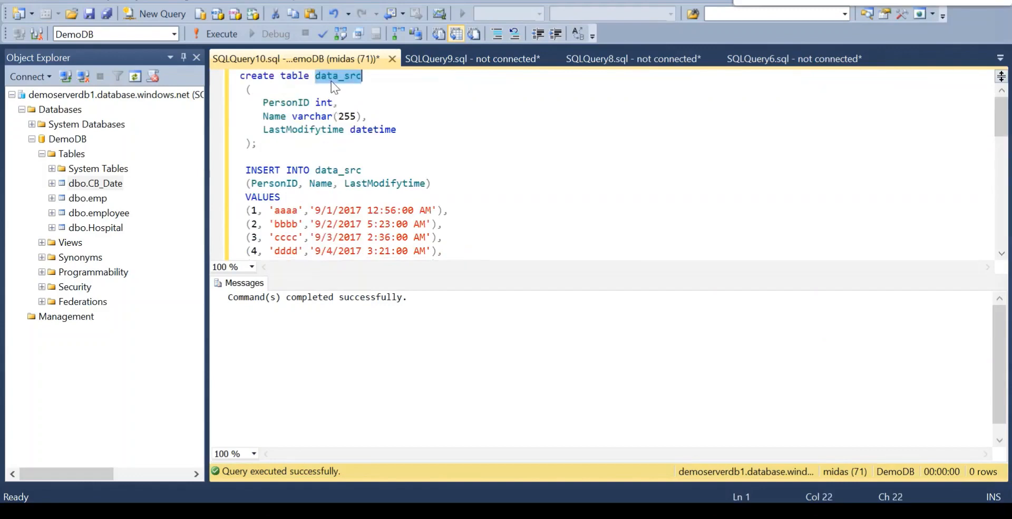
Open a new query and run select * from data_src.
key("ctrl+n")
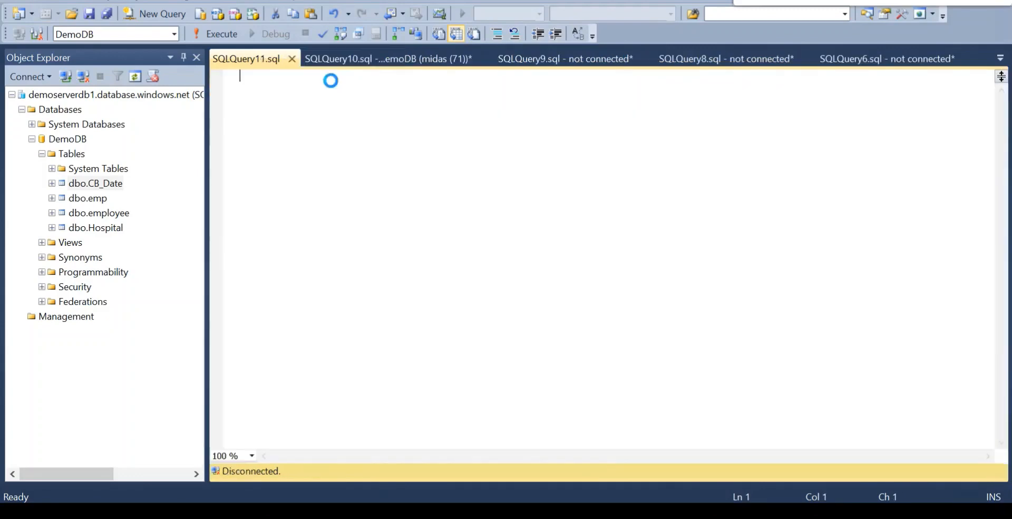
type("sel")
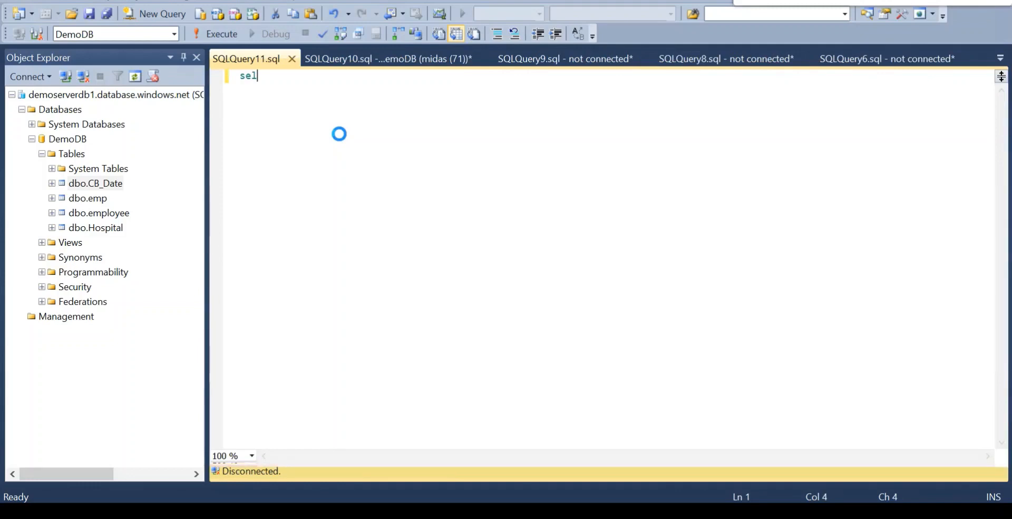
type("ect * from ")
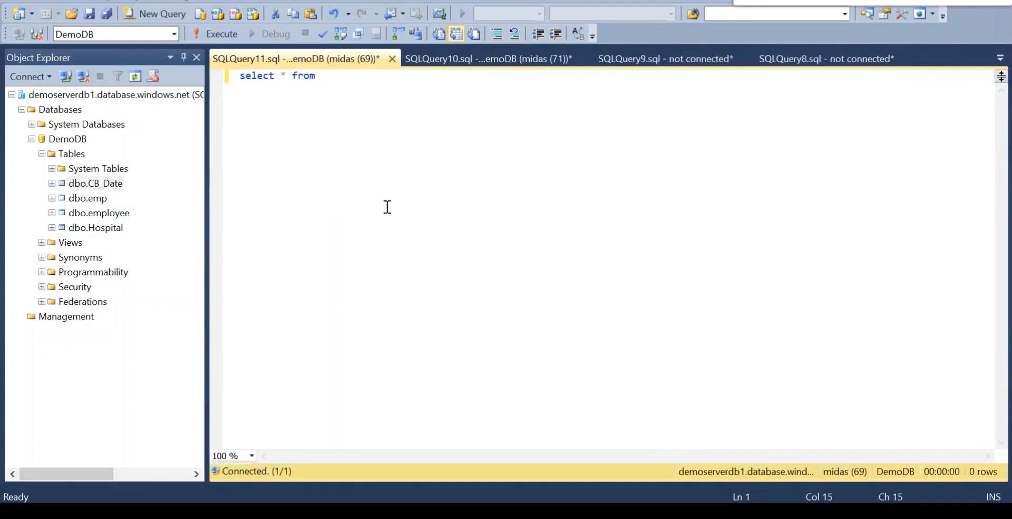
type("data_src")
left_click(210, 33)
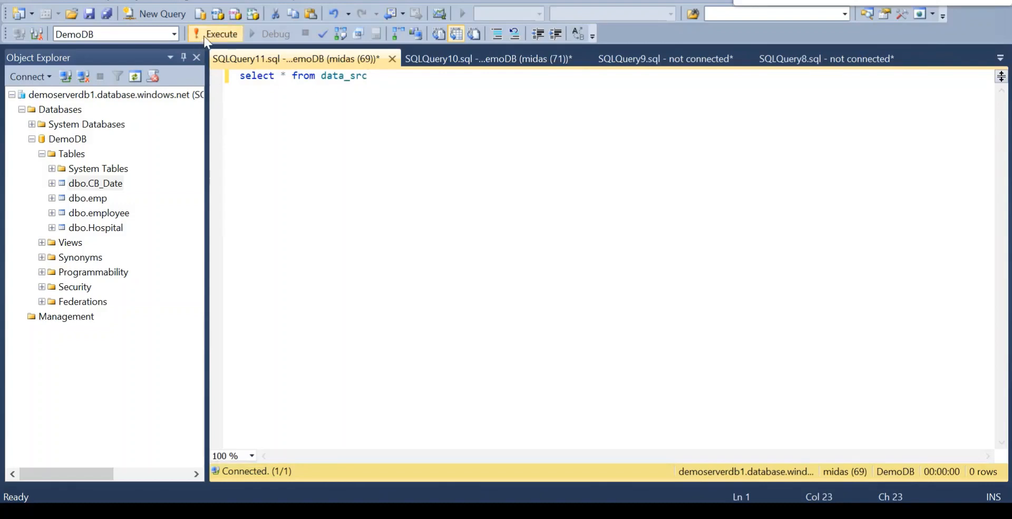
Replace the asterisk in the data_src query with max(LastModifytime).
left_click(285, 80)
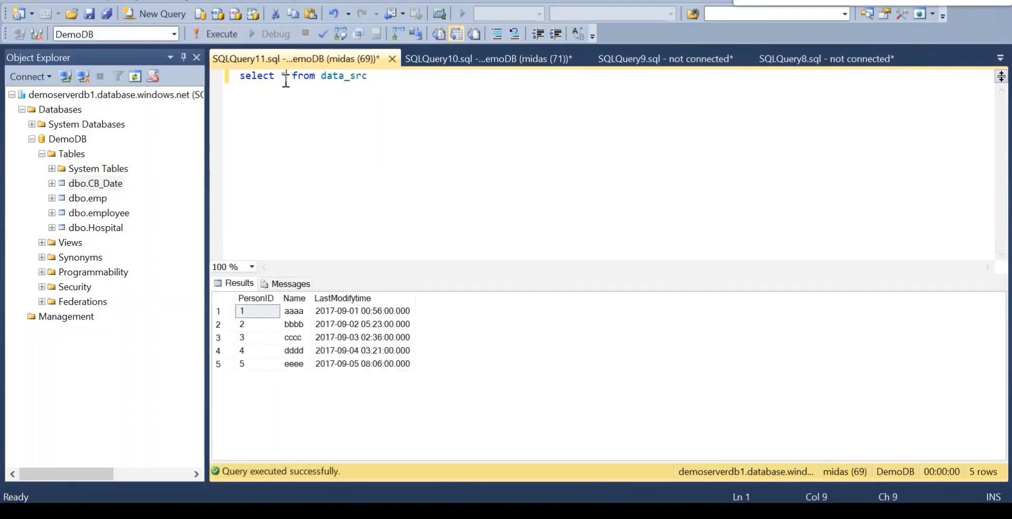
key("BackSpace")
type("mx()")
key("Left")
key("Left")
key("Left")
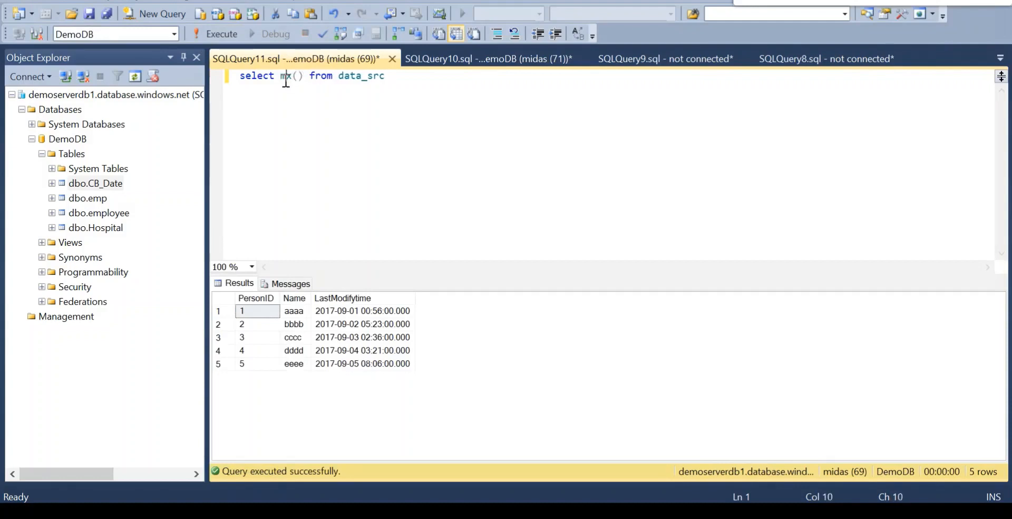
type("a")
key("Right")
key("Right")
key("Right")
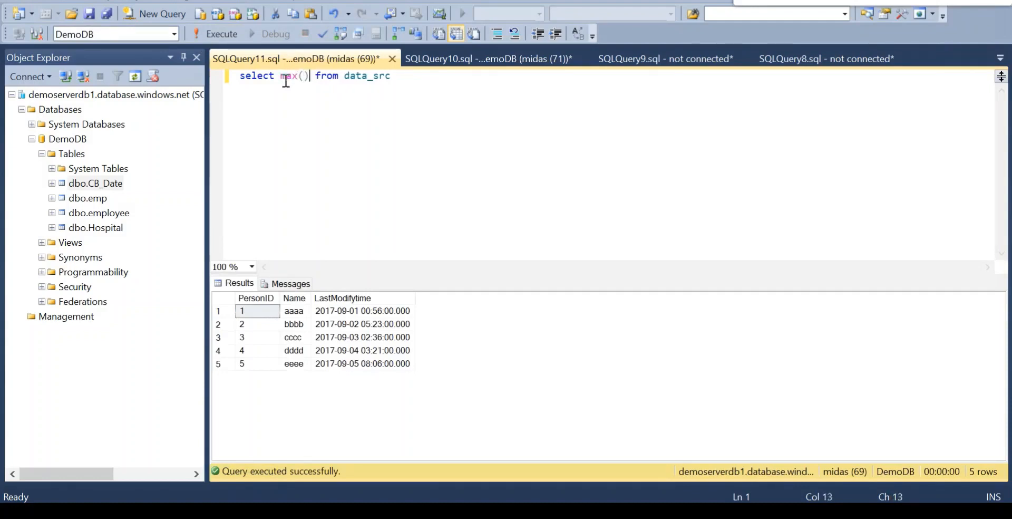
key("Left")
type("Last")
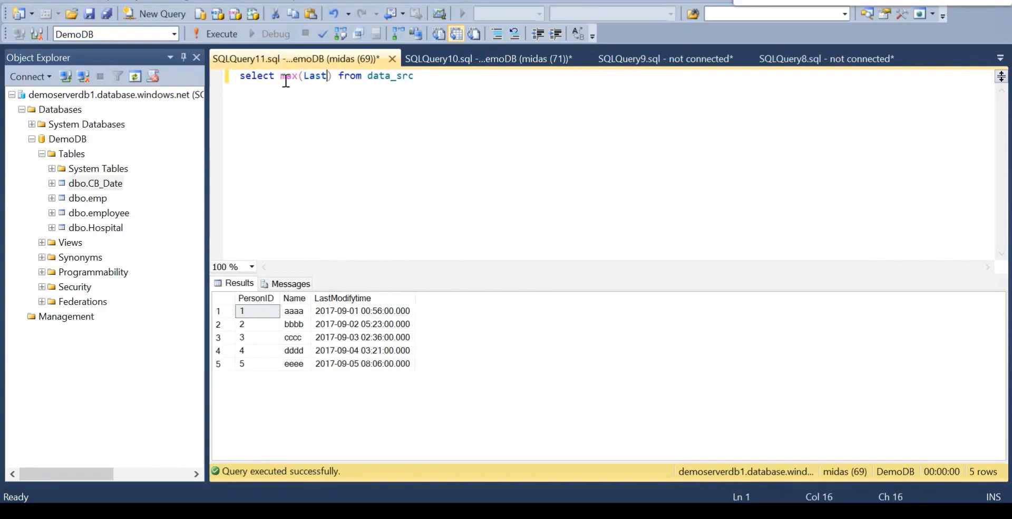
type("Modify")
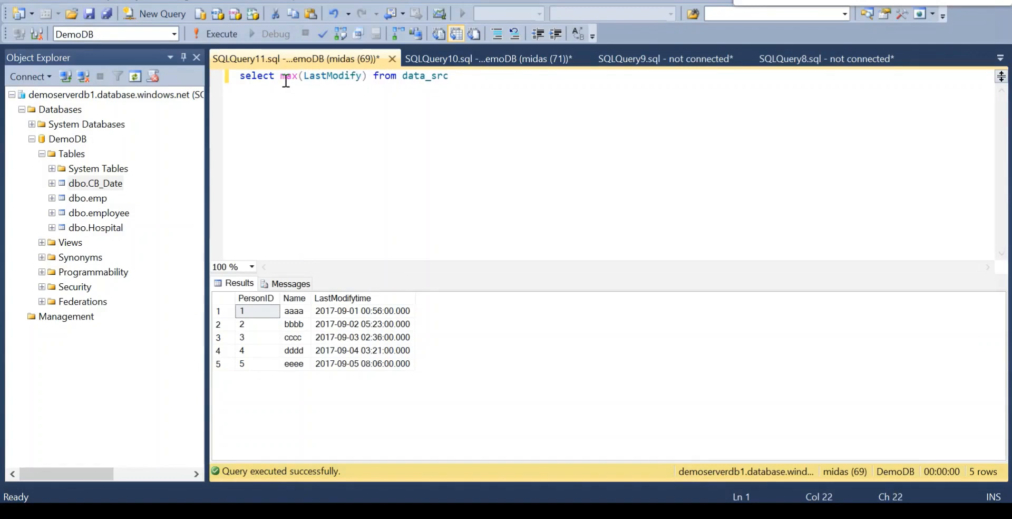
type("time")
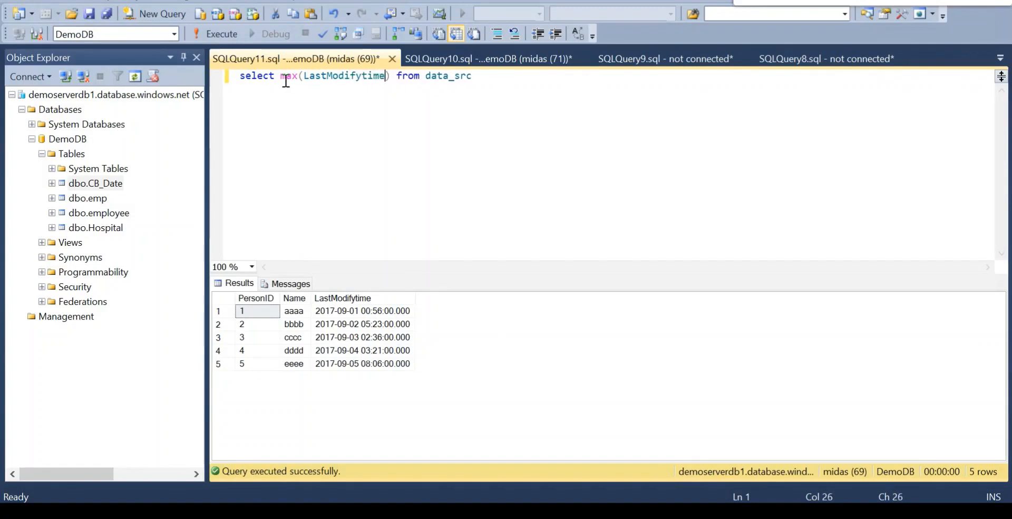
Alias the maximum as NewWatermarkvalue and run the query.
key("Right")
type("as ")
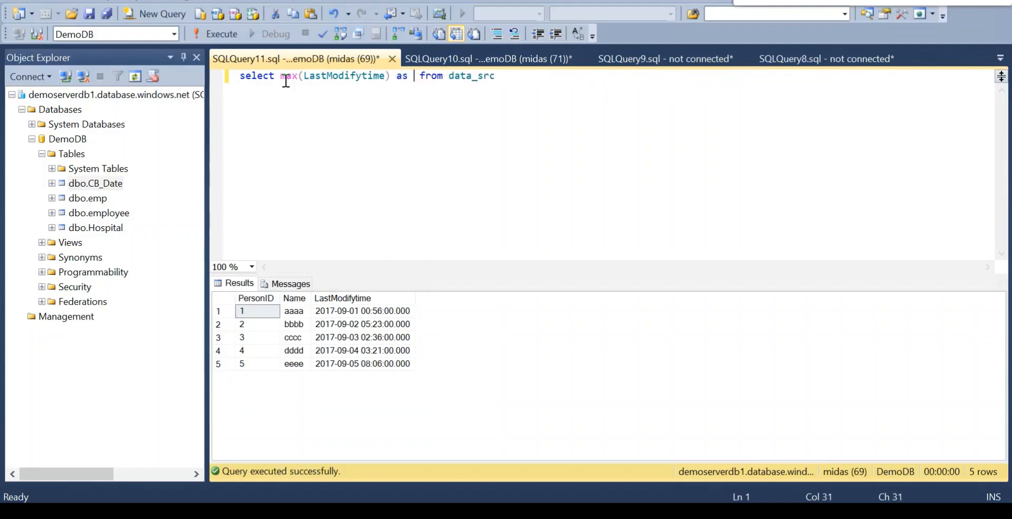
type("New")
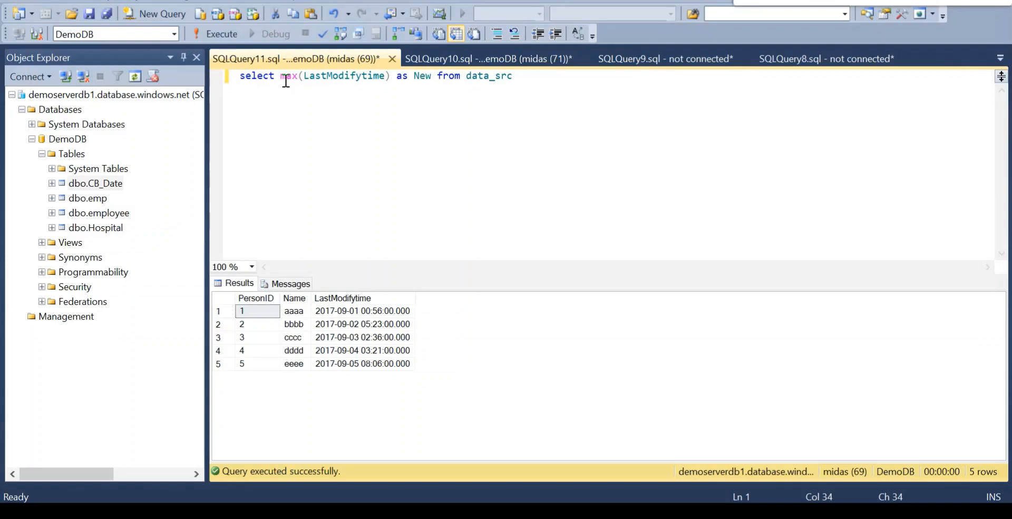
type("Water")
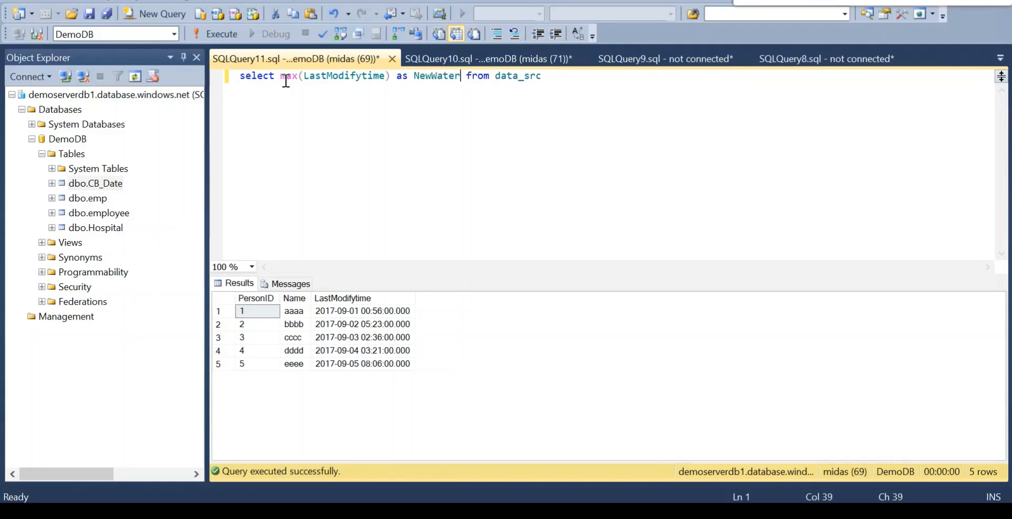
type("mark")
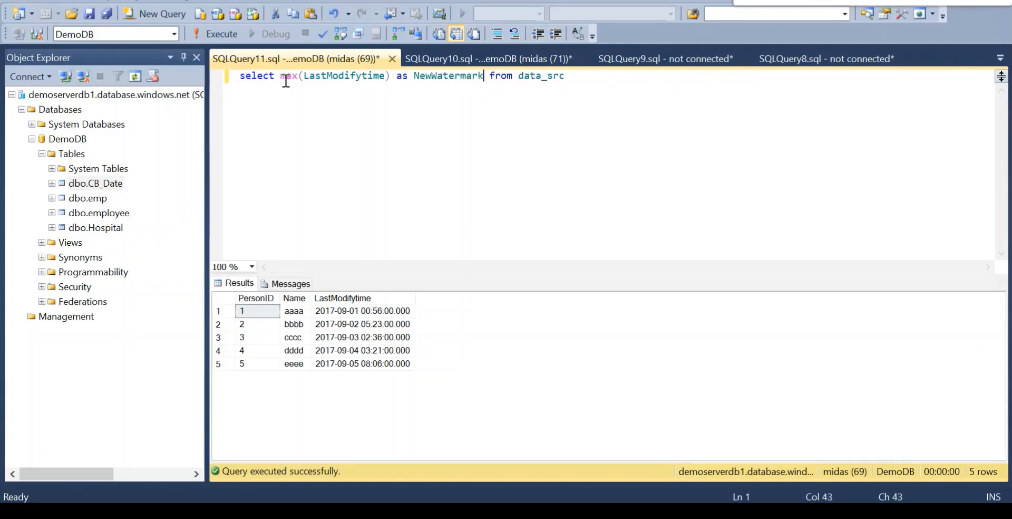
type("value")
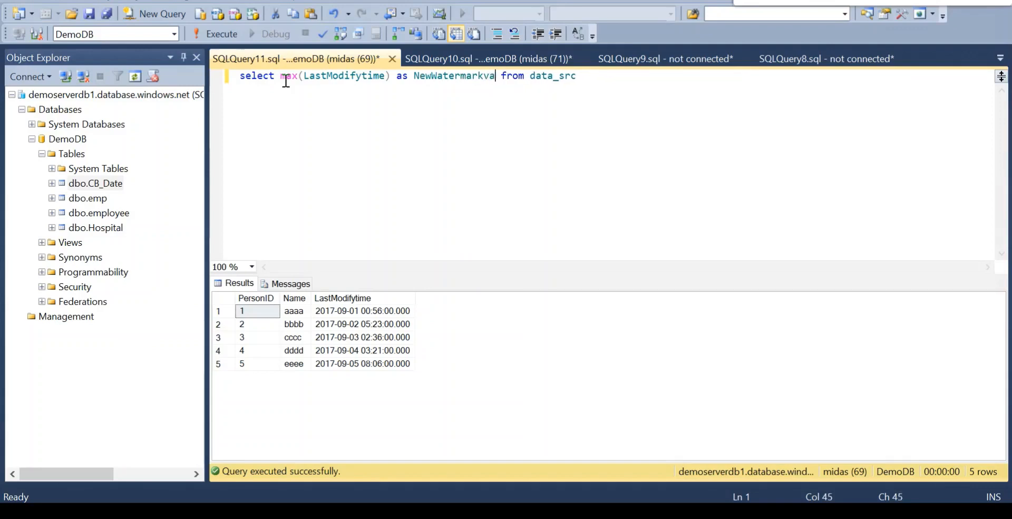
left_click(211, 35)
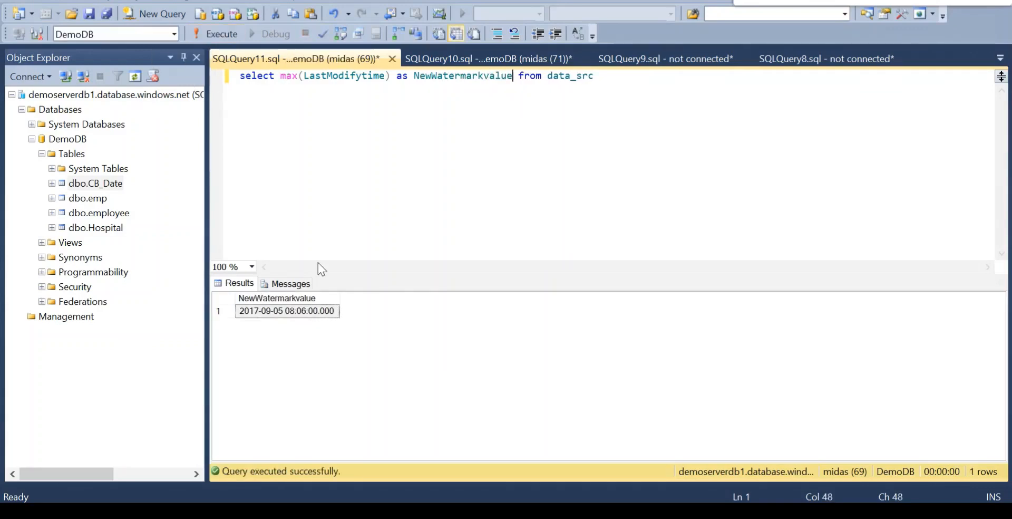
Copy the whole NewWatermarkvalue query into the query setting of LkpNewWaterMarkActivity in Azure Data Factory.
left_click(314, 142)
key("ctrl+a")
key("ctrl+c")
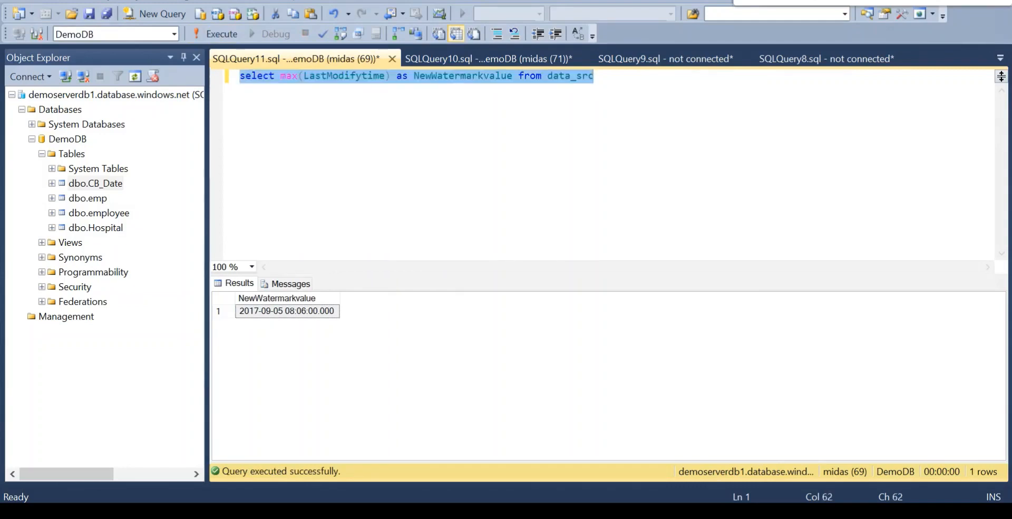
key("alt+Tab")
left_click(301, 421)
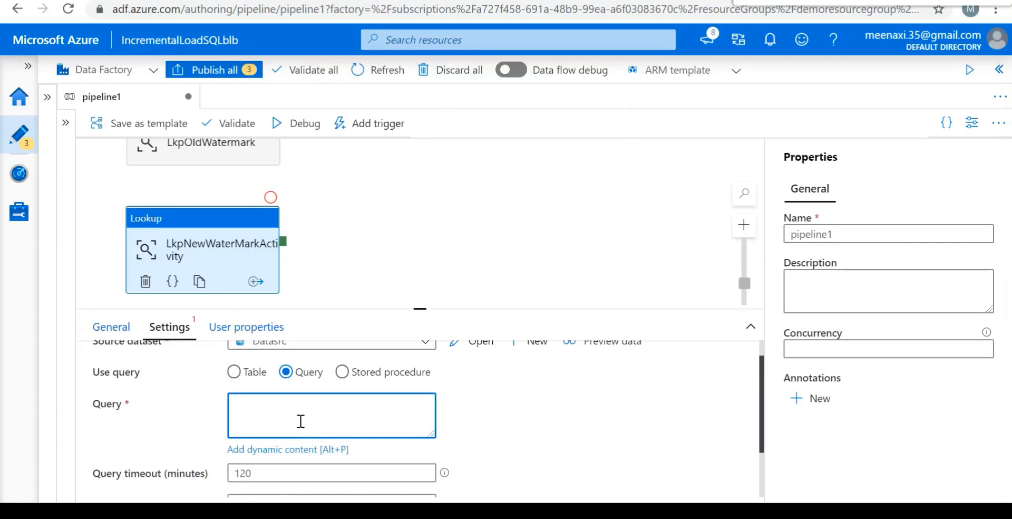
key("ctrl+v")
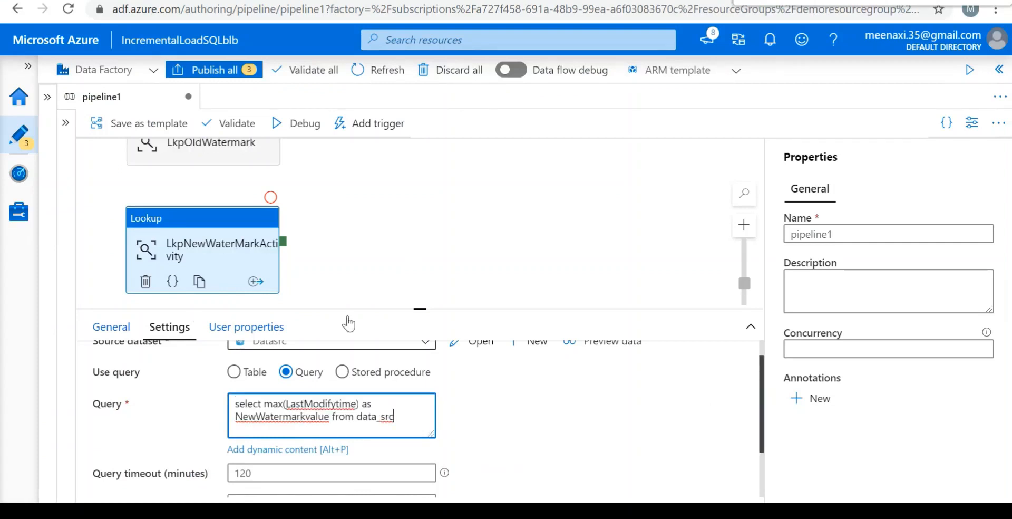
left_click(441, 236)
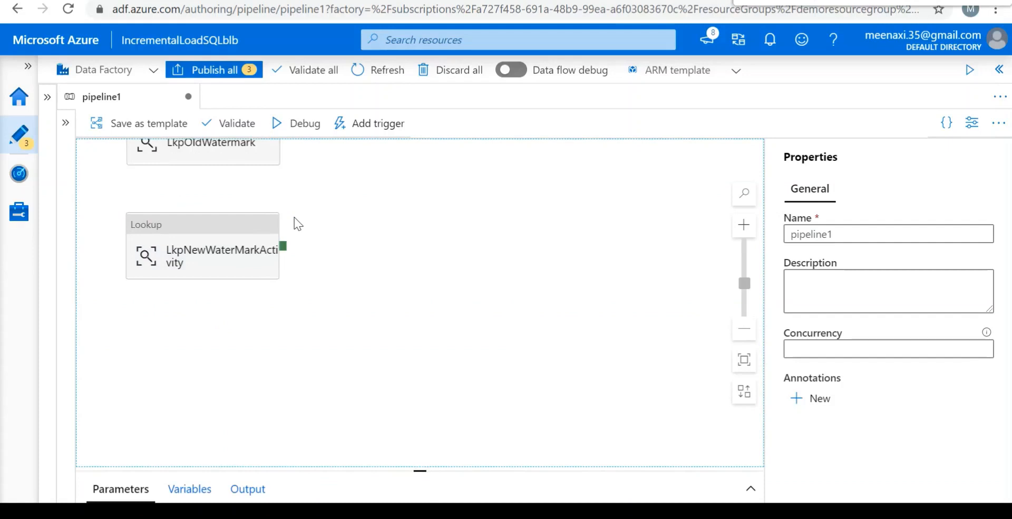
Add a Copy data activity to the pipeline canvas to the right of the two lookups.
left_click(71, 148)
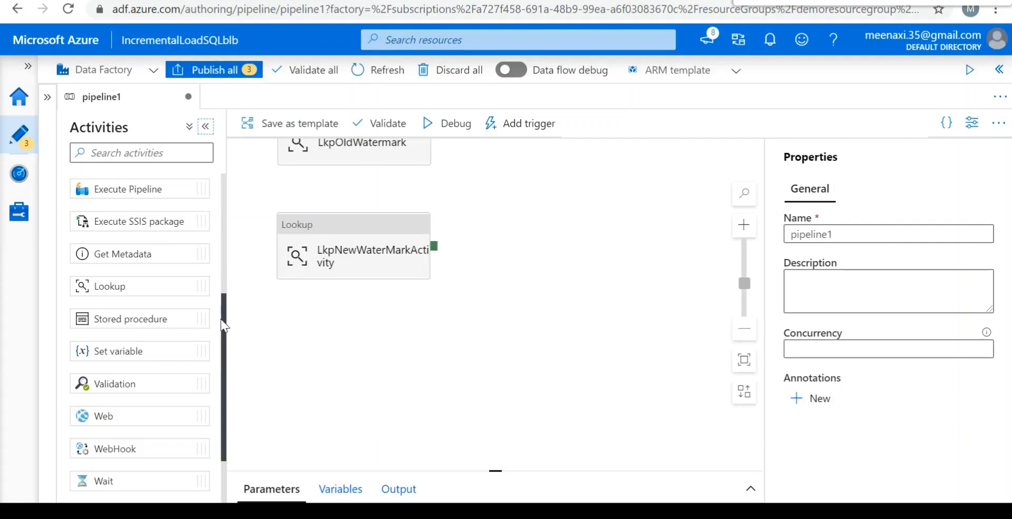
left_click_drag(220, 323, 232, 187)
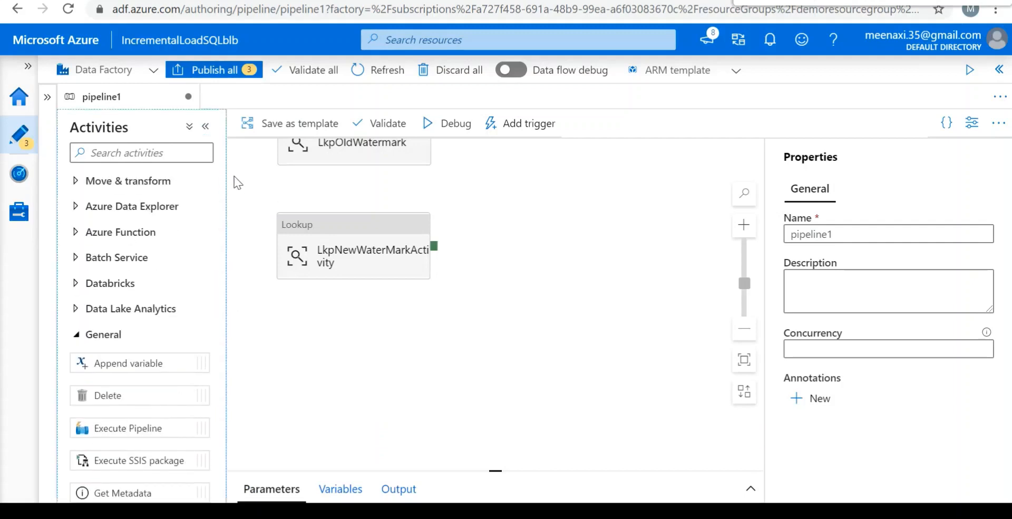
left_click(78, 183)
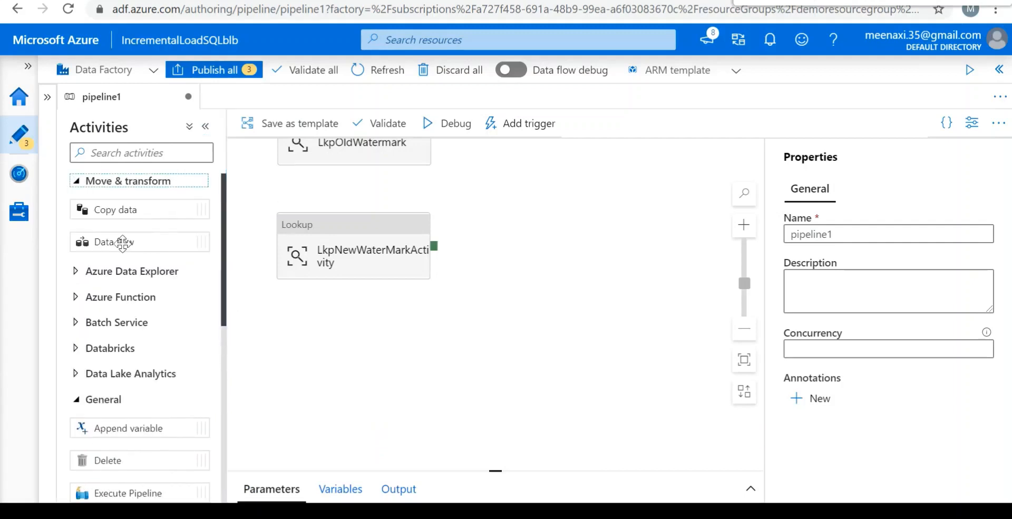
left_click_drag(145, 211, 565, 182)
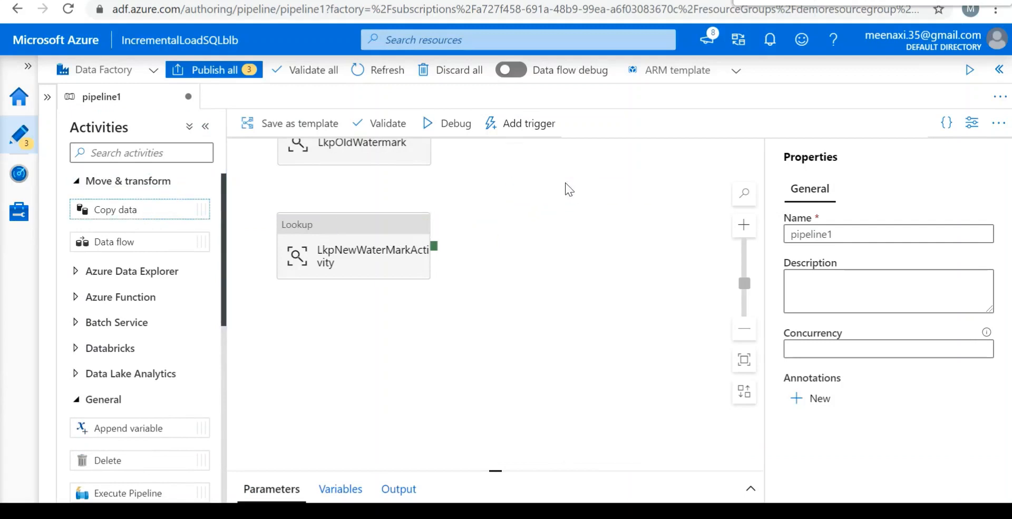
Connect the success outputs of LkpNewWaterMarkActivity and LkpOldWatermark to the Copy data1 activity.
left_click(402, 158)
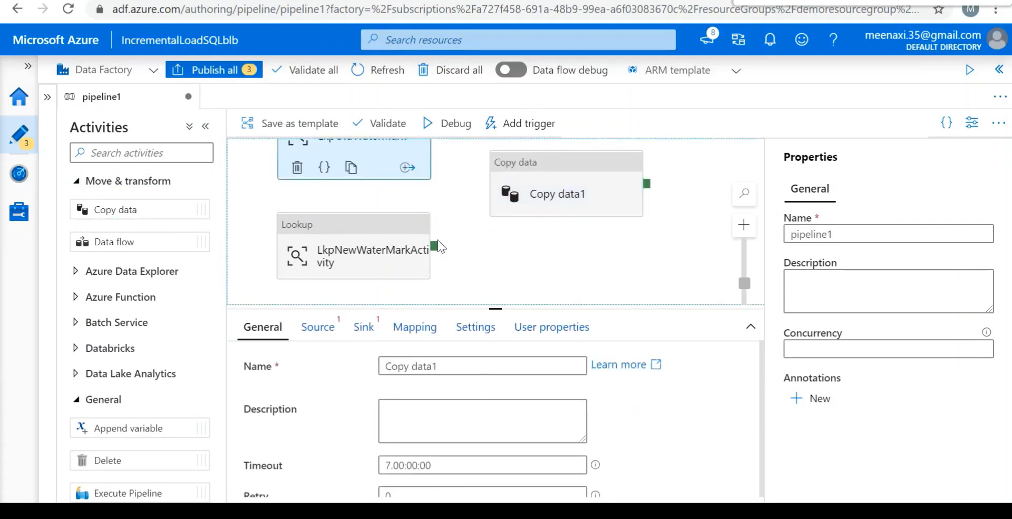
left_click_drag(434, 245, 507, 203)
left_click_drag(555, 286, 558, 393)
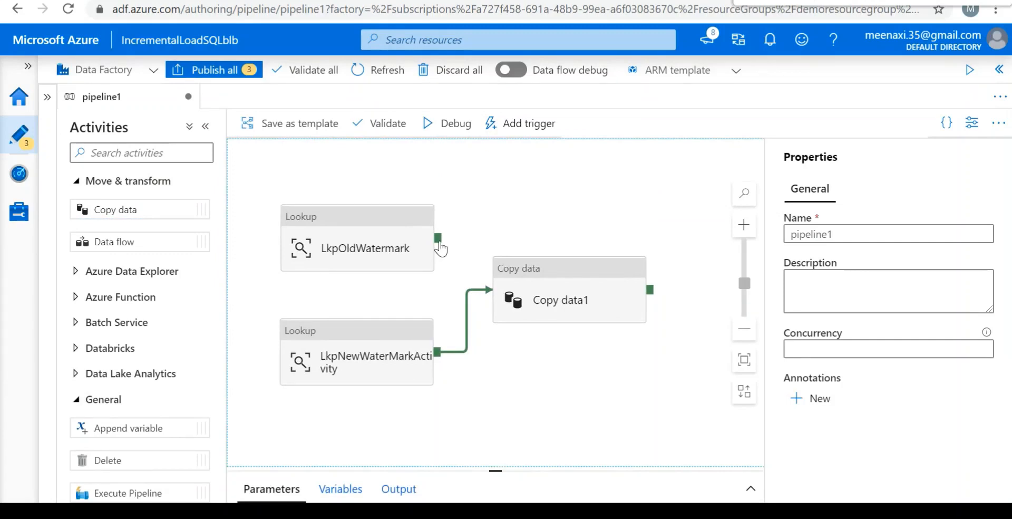
left_click_drag(439, 242, 544, 294)
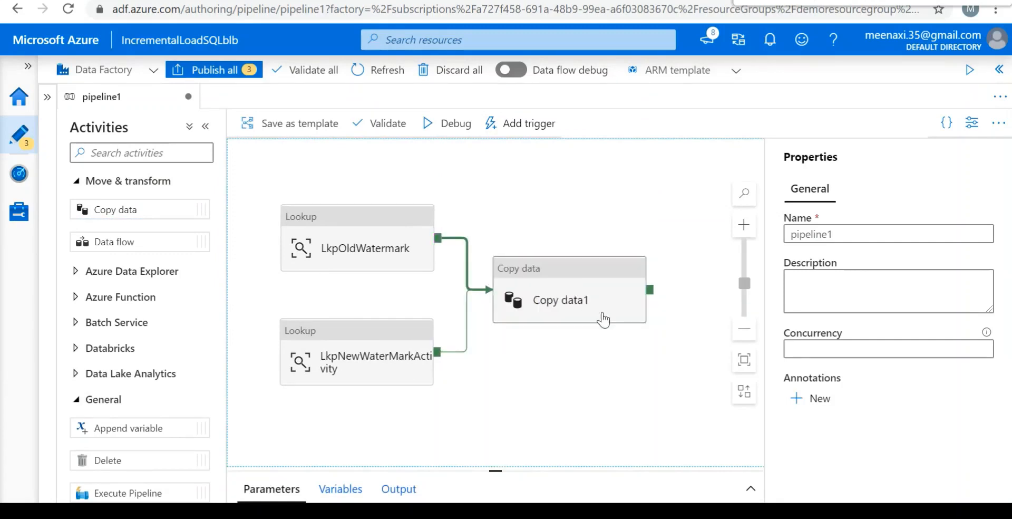
Rename the Copy data1 activity to Copy data.
left_click(569, 275)
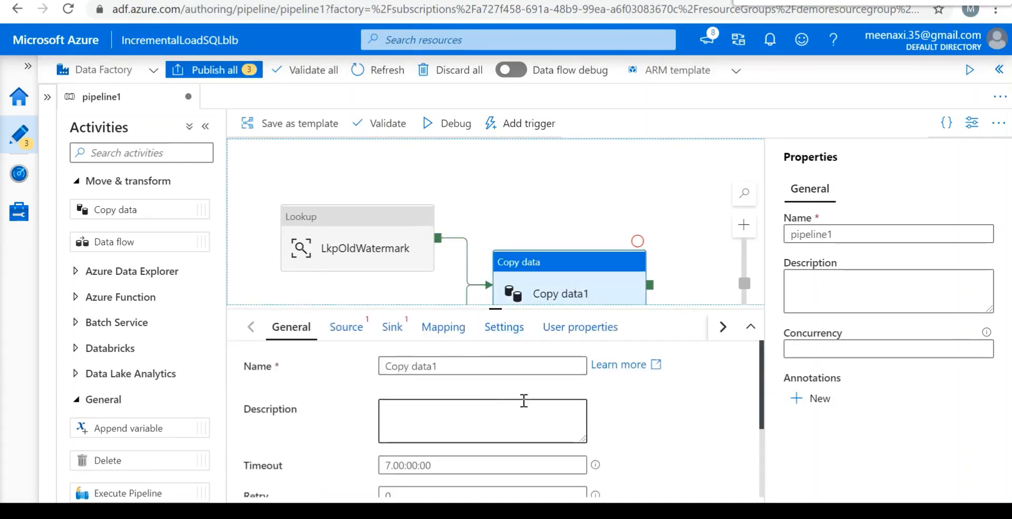
left_click(461, 370)
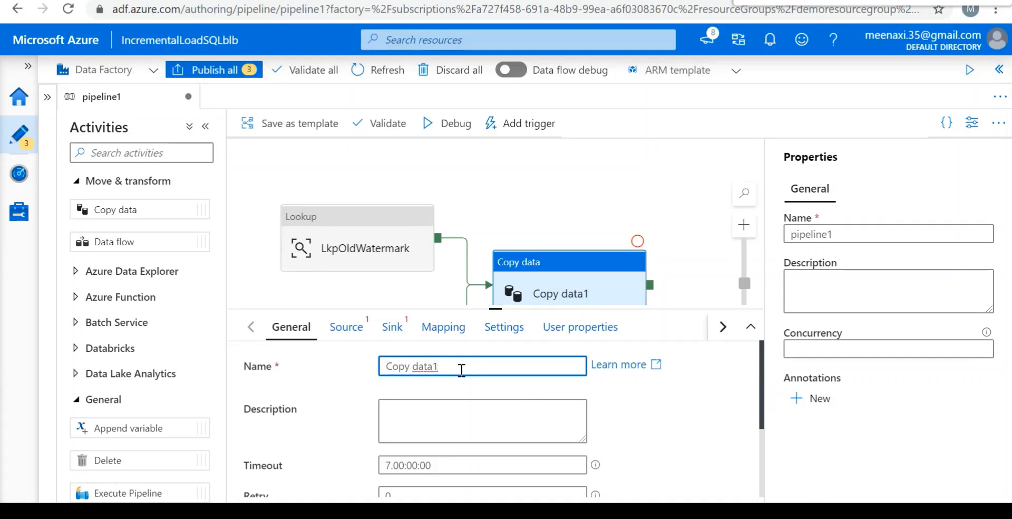
key("BackSpace")
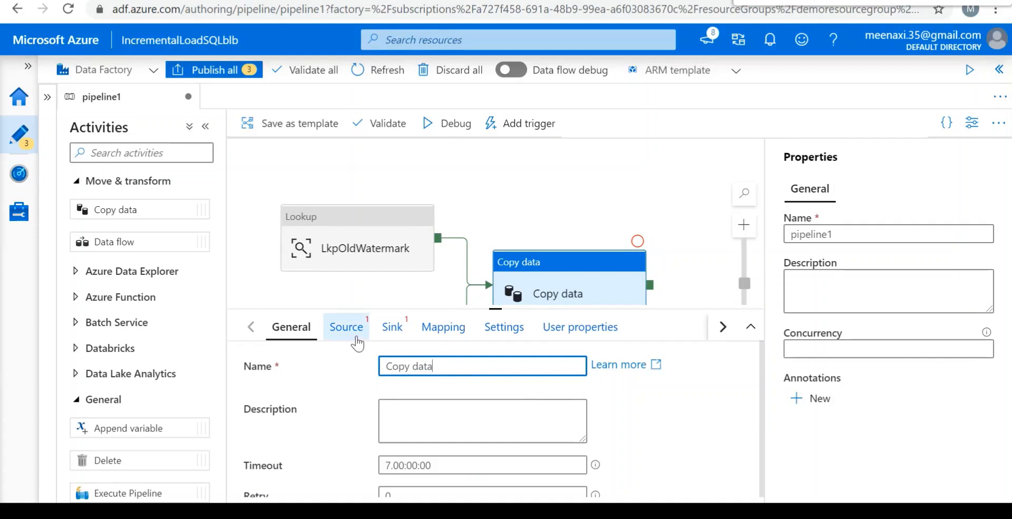
Choose Datasrc as the copy activity's source dataset and set it to read from a query.
left_click(357, 343)
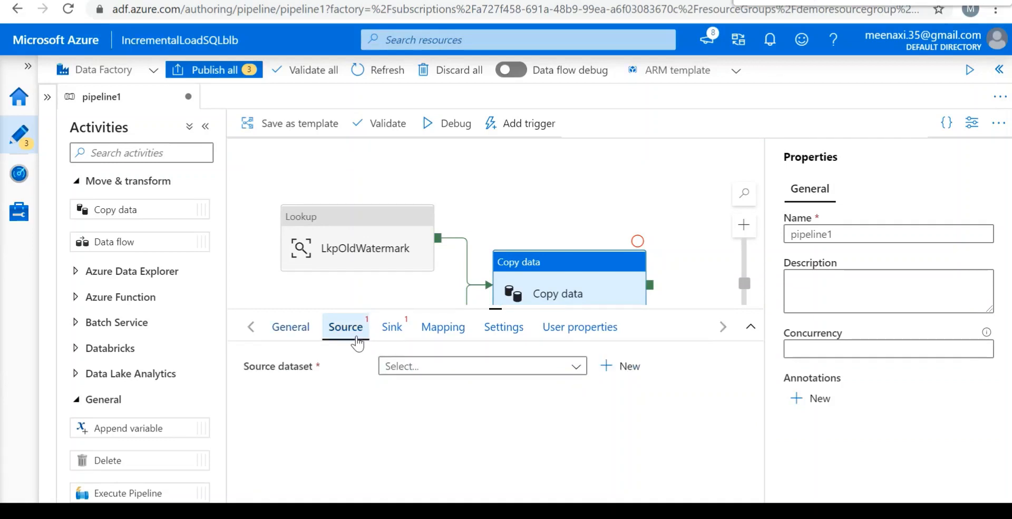
left_click(456, 370)
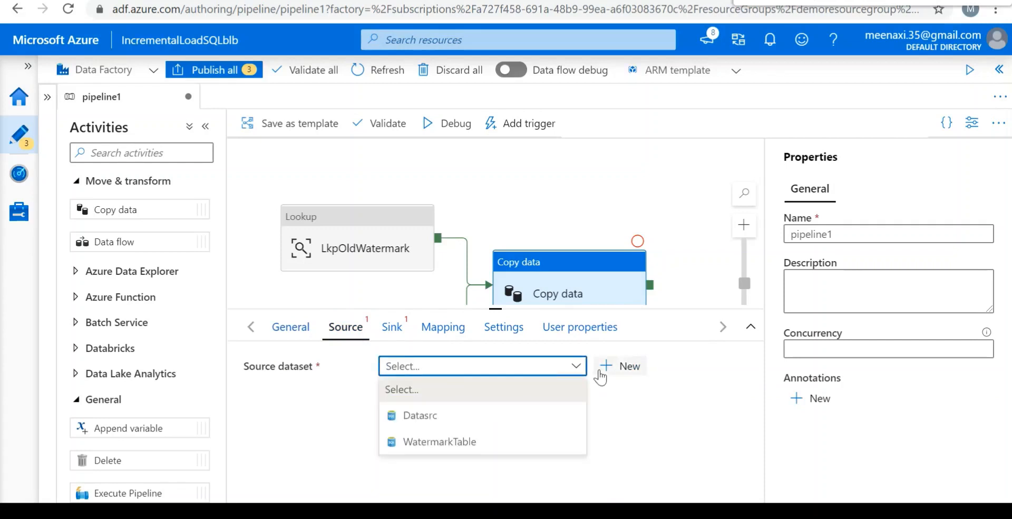
left_click(473, 416)
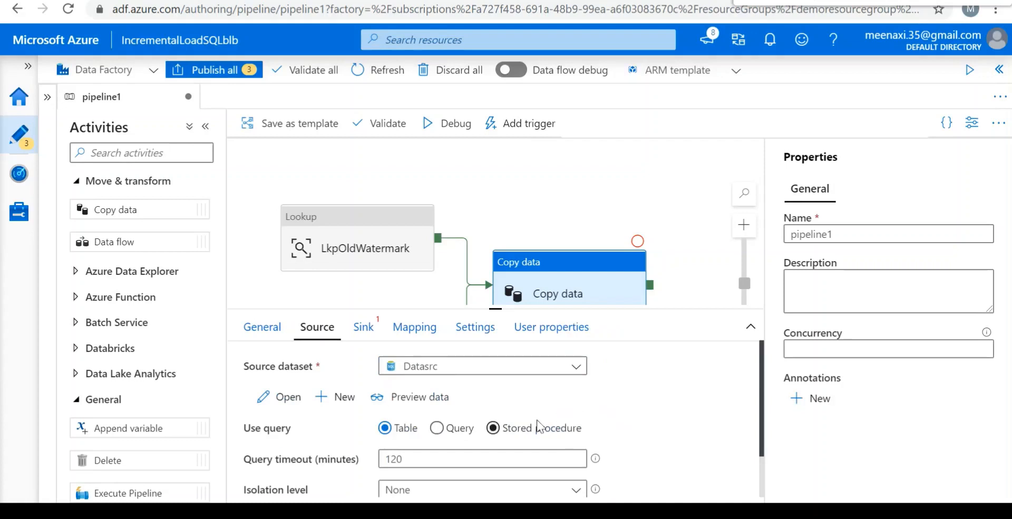
scroll(649, 411, "down", 1)
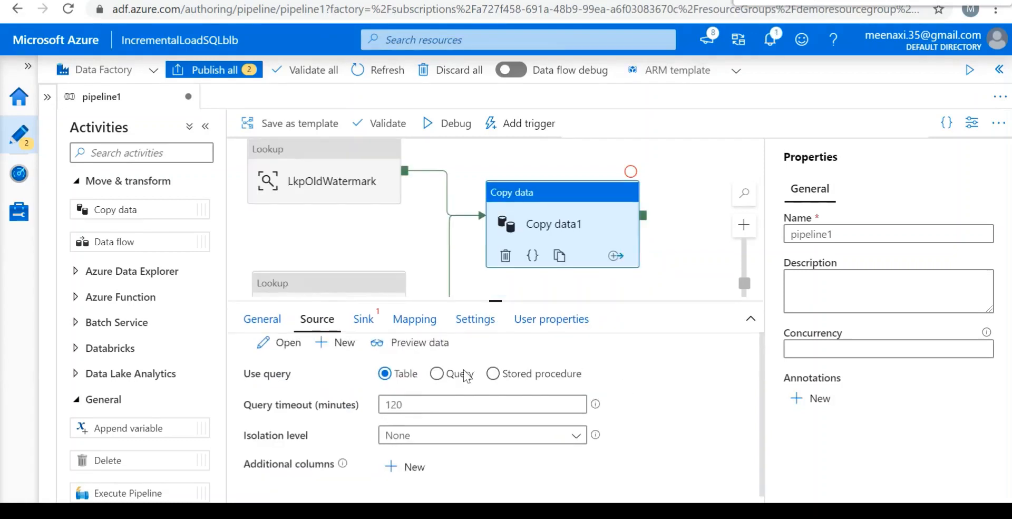
left_click(436, 374)
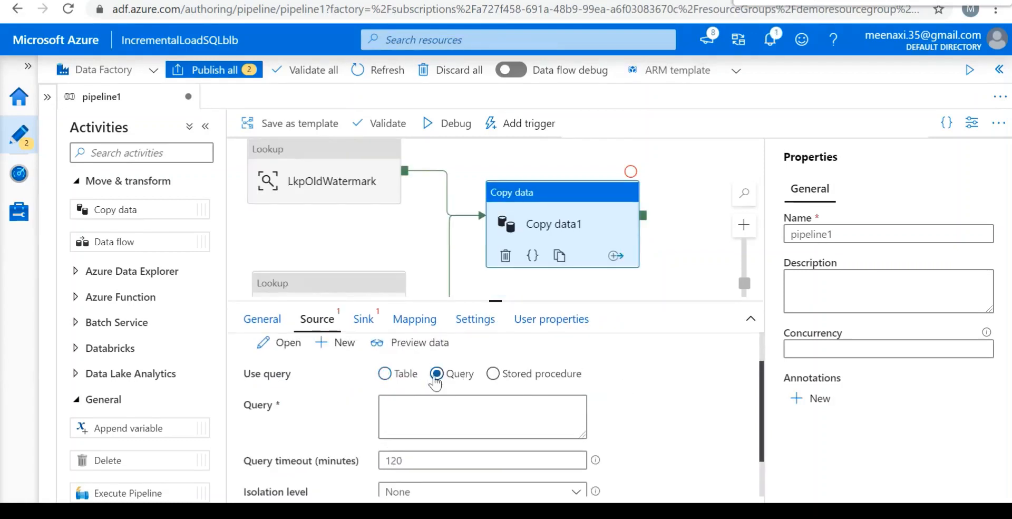
Begin the source query with select * from data_src.
left_click(444, 407)
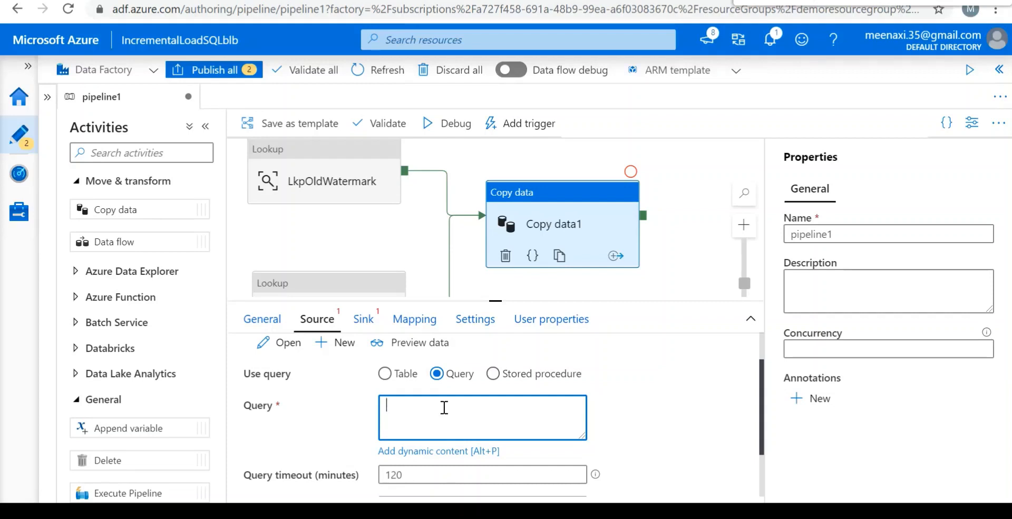
type("select * from data_src where Las")
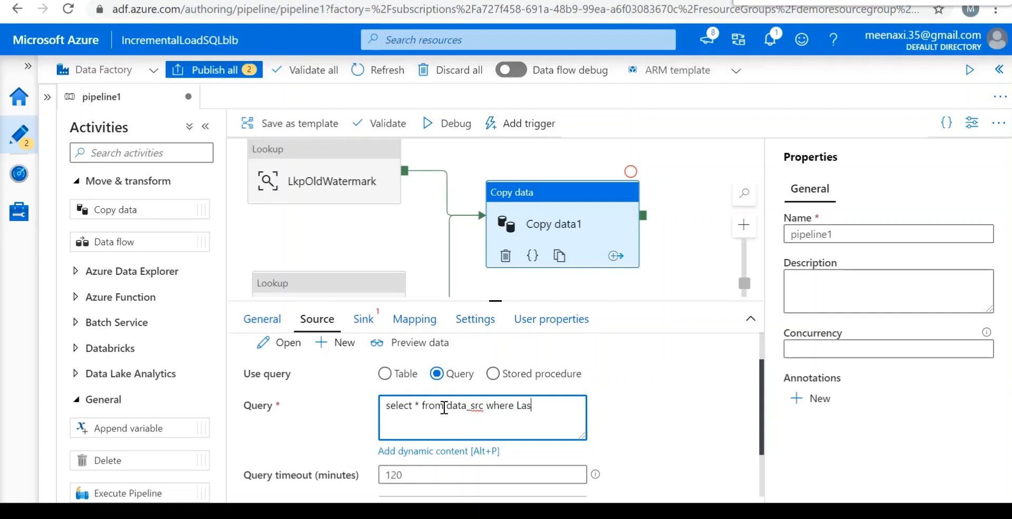
type("tmodifytime > '")
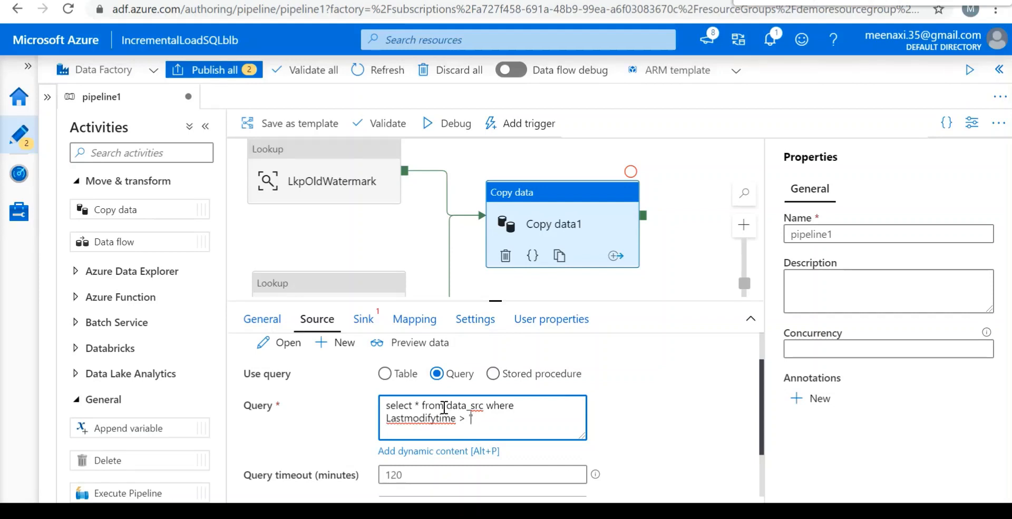
type("@{activity('Lkp")
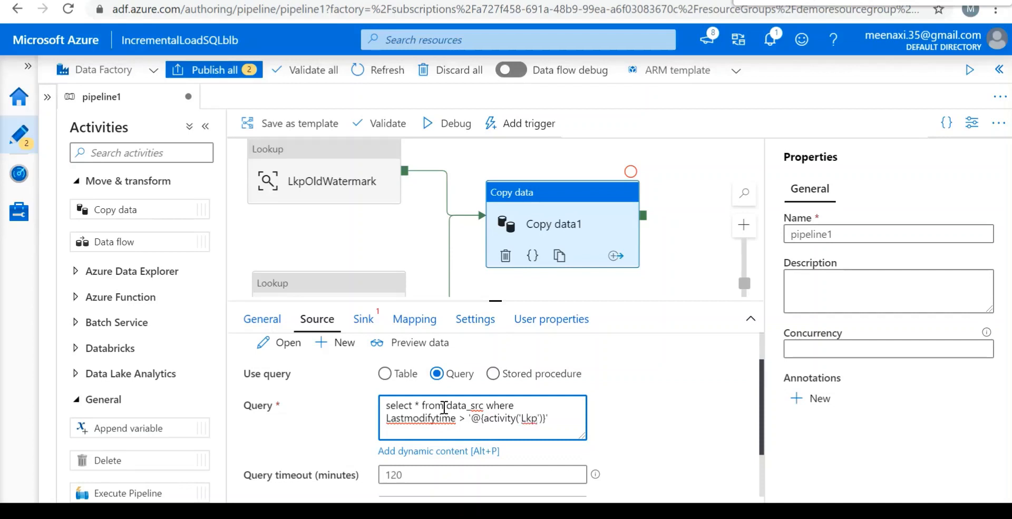
Enter the expression @{activity('LkpOldWatermark')} inside the quotes of the Lastmodifytime condition.
type("Old")
type("Waterm")
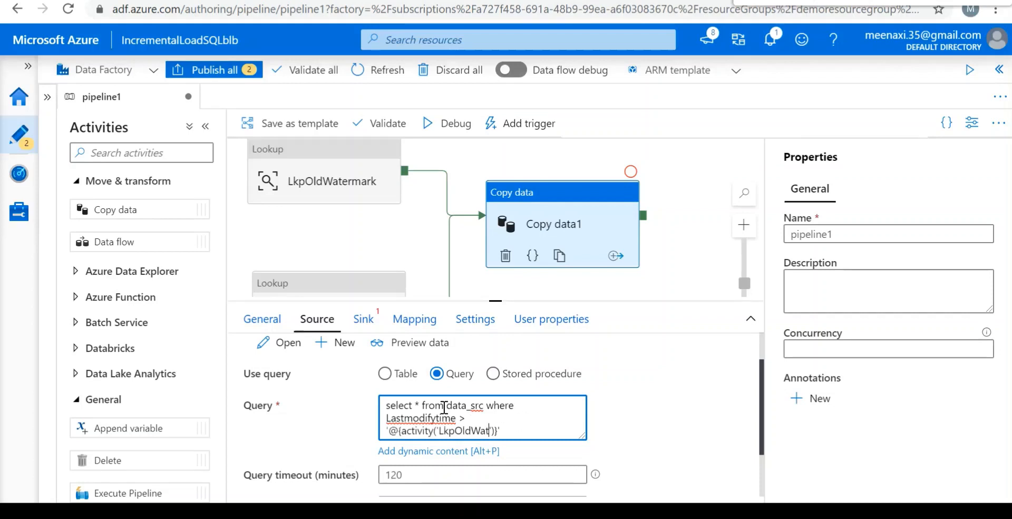
type("ark")
Extend the LkpOldWatermark expression with .output.firstRow.Watermarkvalue.
key("Left")
key("Right")
type(".outp")
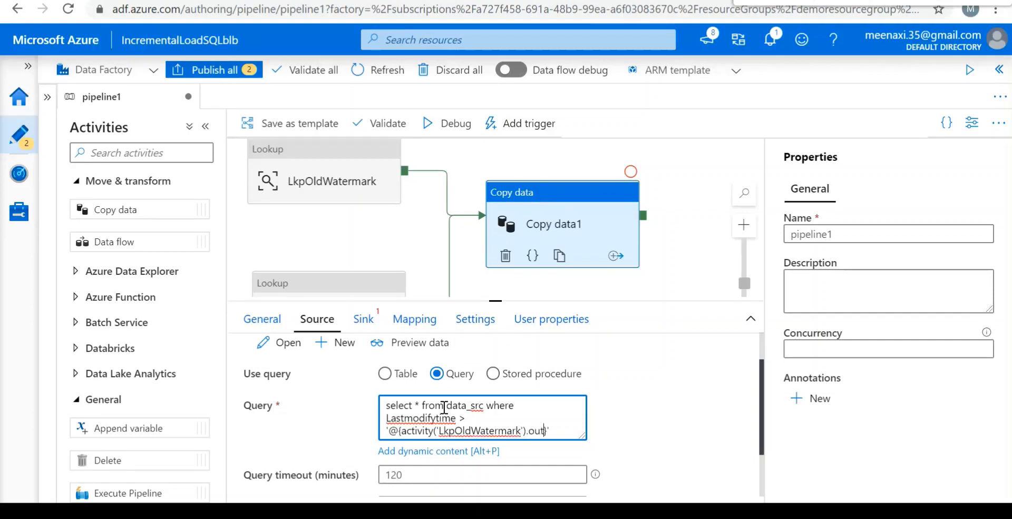
type("ut.first")
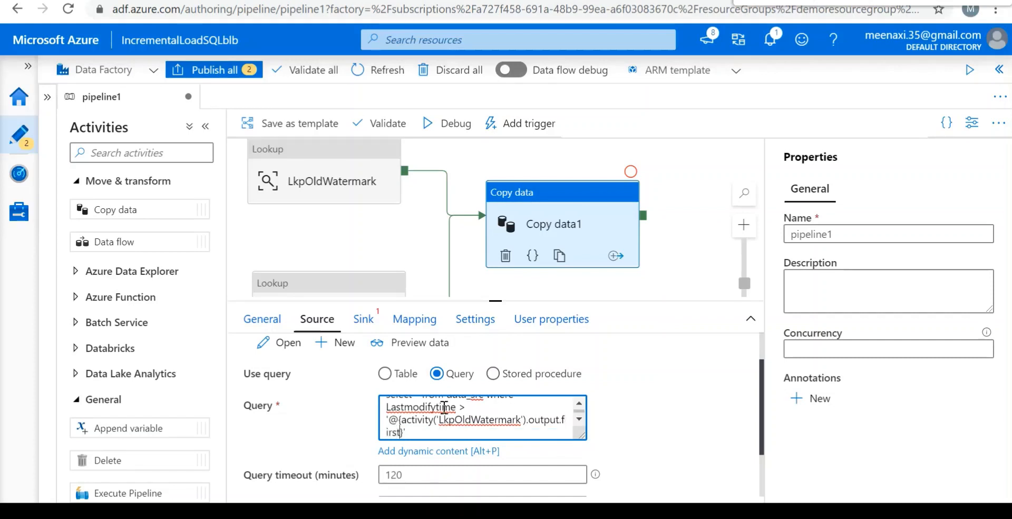
type("row")
key("BackSpace")
key("BackSpace")
key("BackSpace")
type("Row.Watermar")
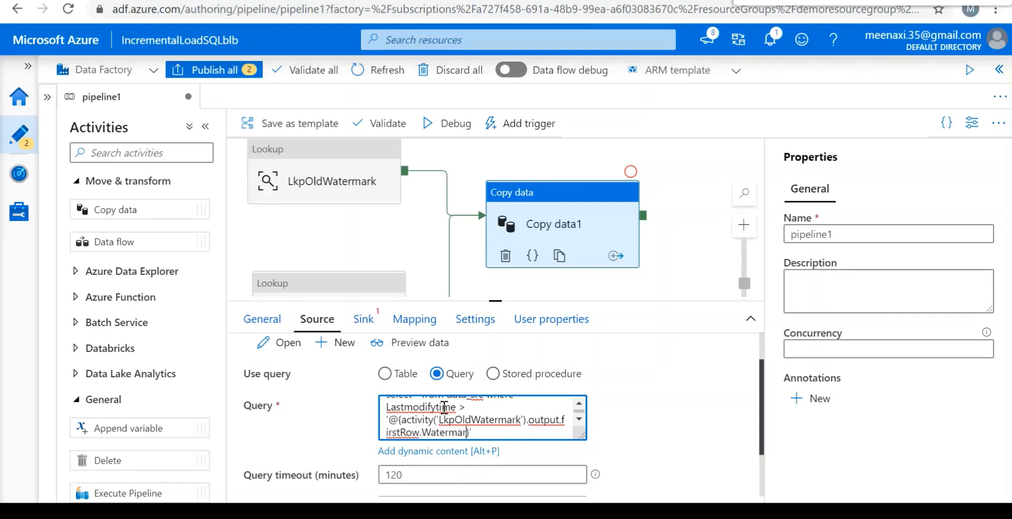
type("kValue")
key("Left")
key("Left")
key("BackSpace")
type("v")
Append a second condition, and LastModifytime < =, followed by an empty pair of single quotes.
key("Right")
key("Right")
key("Right")
key("Right")
key("Right")
type("and ")
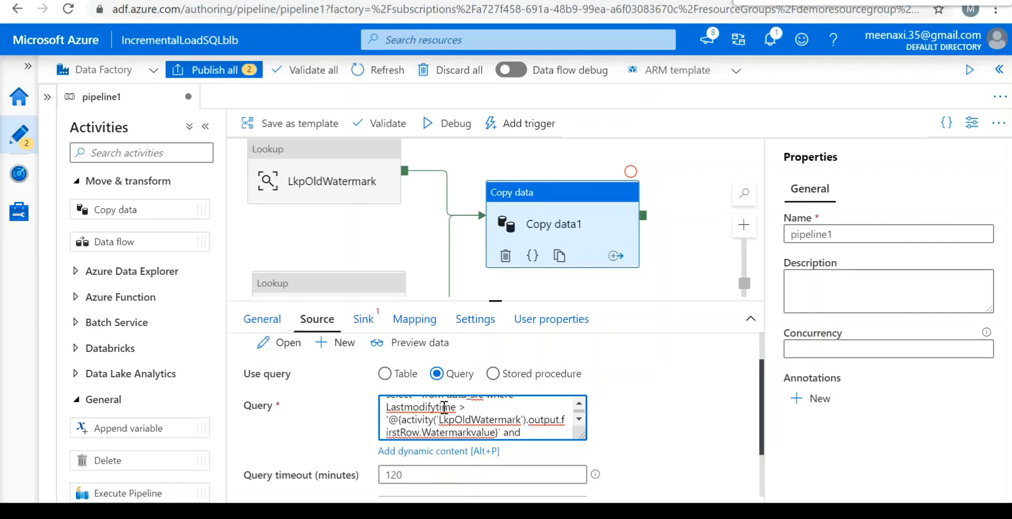
type("LastModifyt")
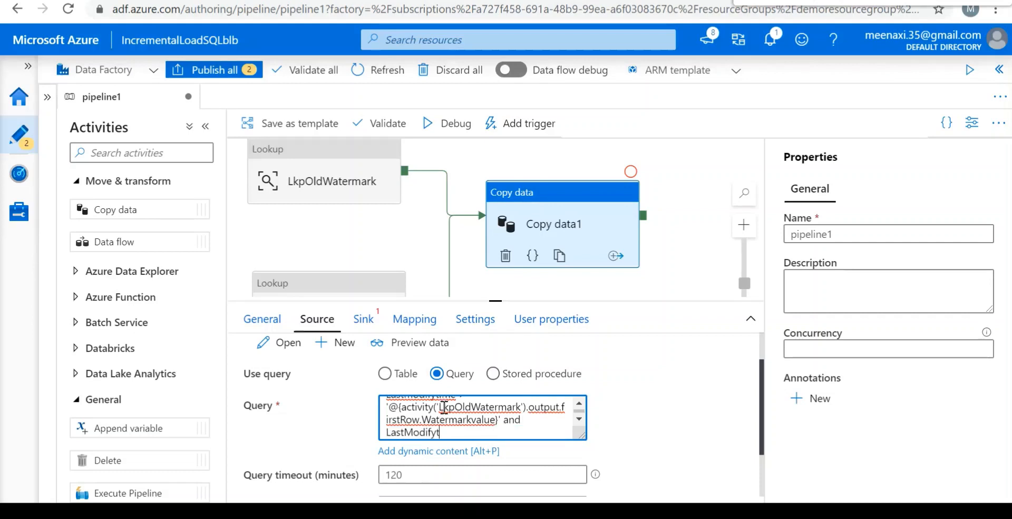
key("BackSpace")
type("time ")
type("<")
type(" =")
type(" ''")
type("@")
type("{}")
type("activity")
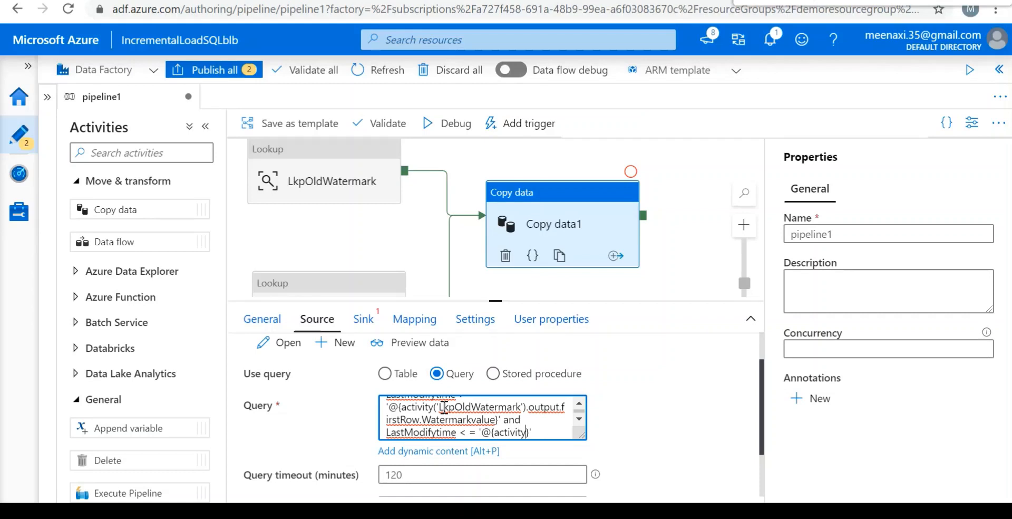
Insert the expression @{activity('')} between the quotes of the second condition.
type("('')}'")
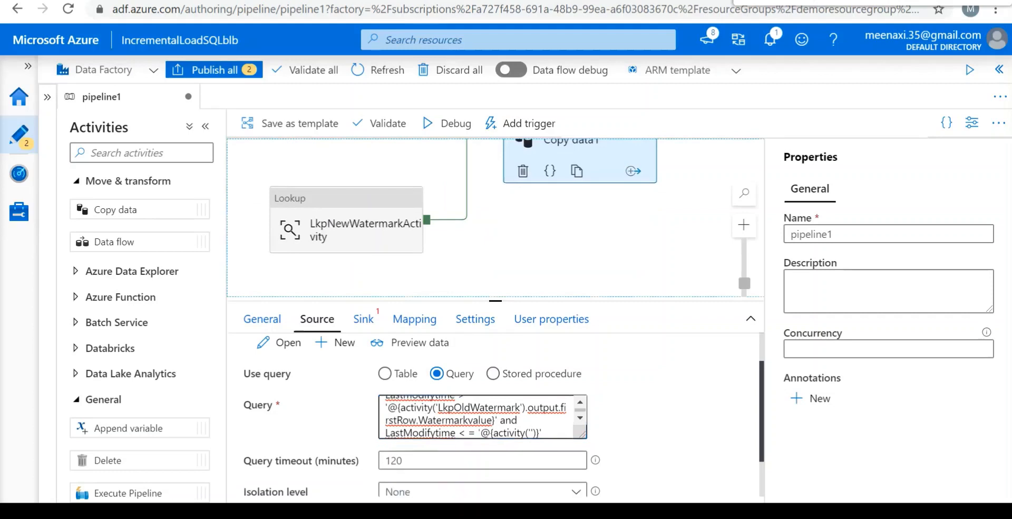
Return to the Copy data1 source settings and enlarge the query box.
left_click(496, 343)
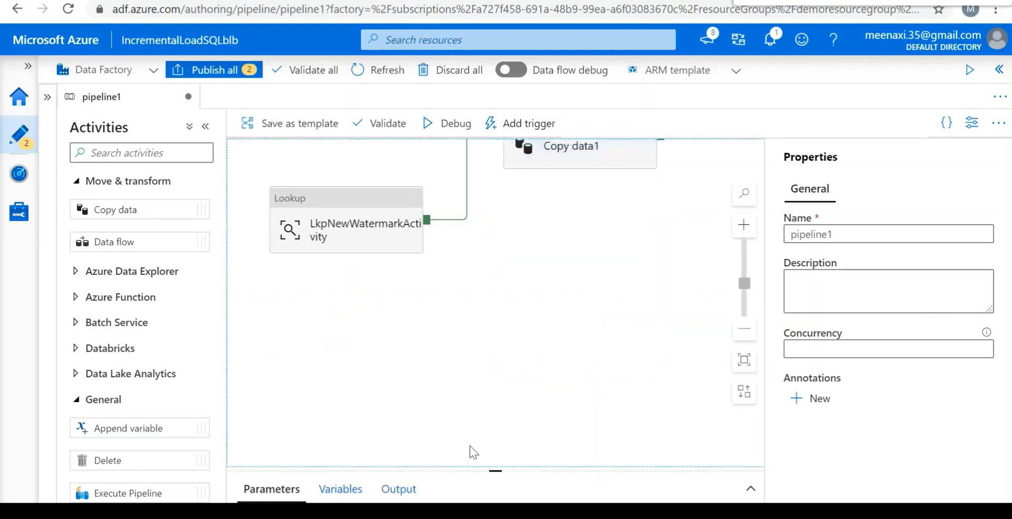
left_click_drag(489, 442, 474, 293)
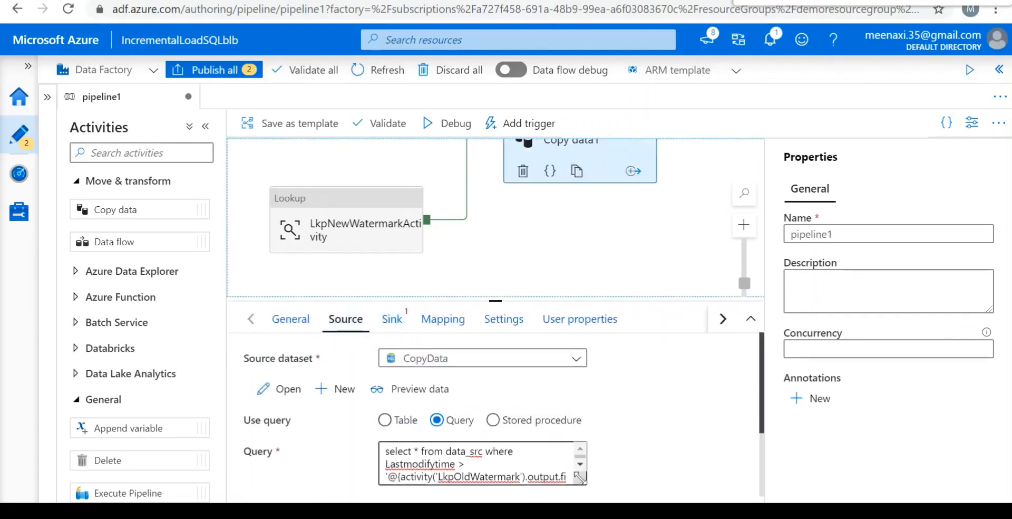
left_click_drag(580, 477, 635, 489)
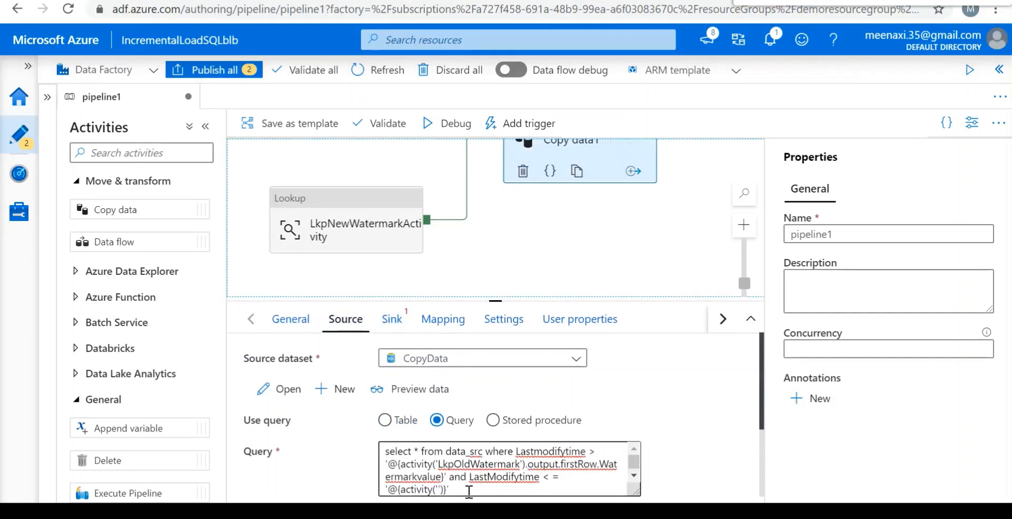
Fill in LkpNewWatermarkActivity as the activity name in the second condition's expression.
left_click(437, 490)
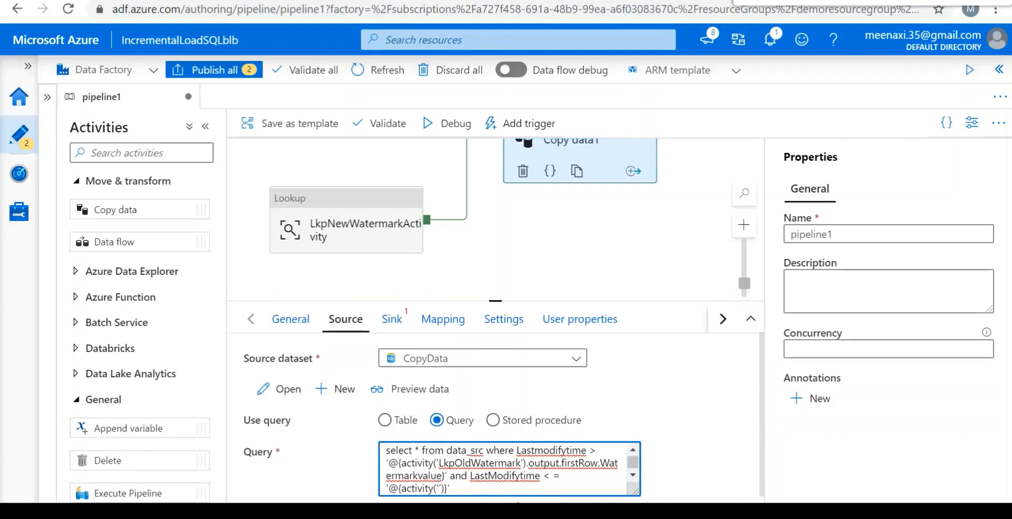
type("LkpNew")
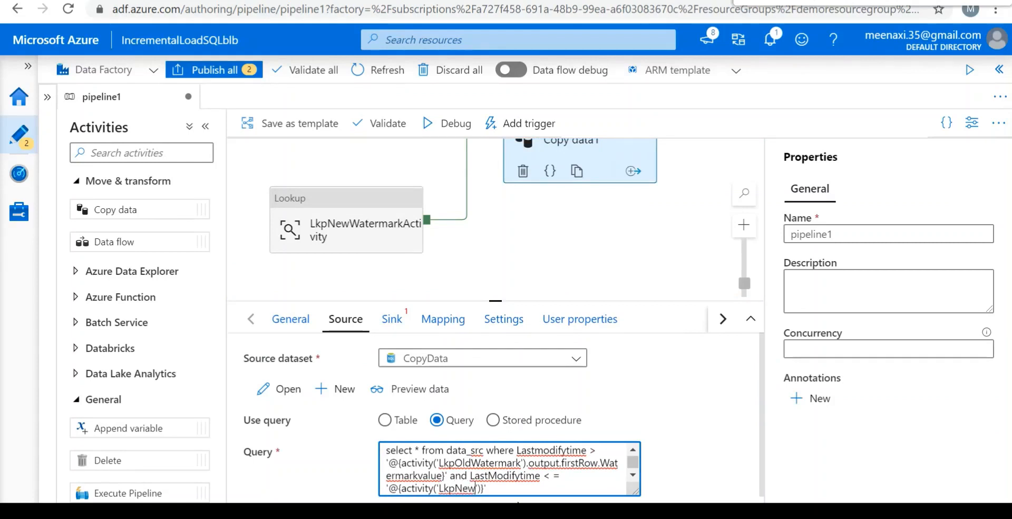
type("W")
type("ater")
type("mark")
type("Acti")
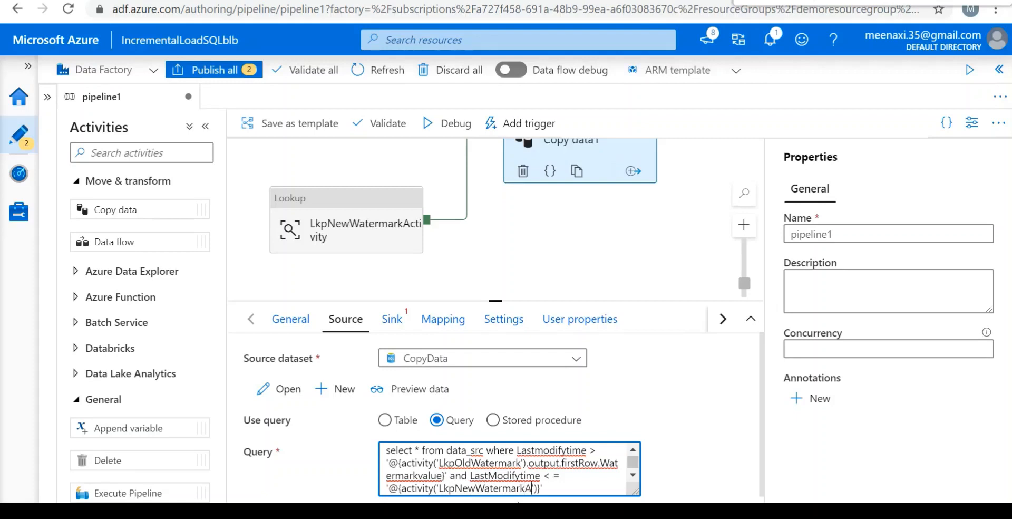
type("vity")
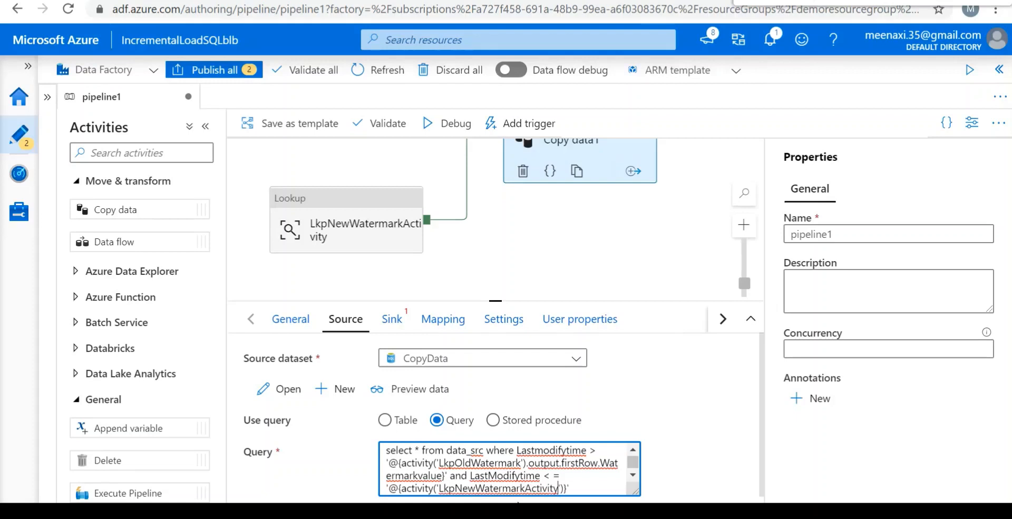
Extend the LkpNewWatermarkActivity expression with .output.firstRow.NewWatermarkvalue to complete the source query.
key("Right")
key("Right")
type(".output.firstRow")
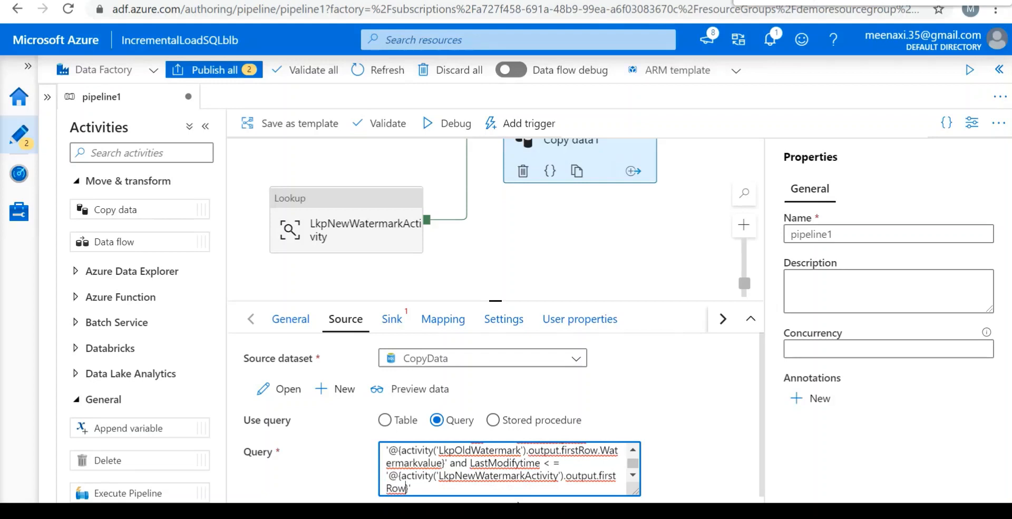
type(".NewWaterma")
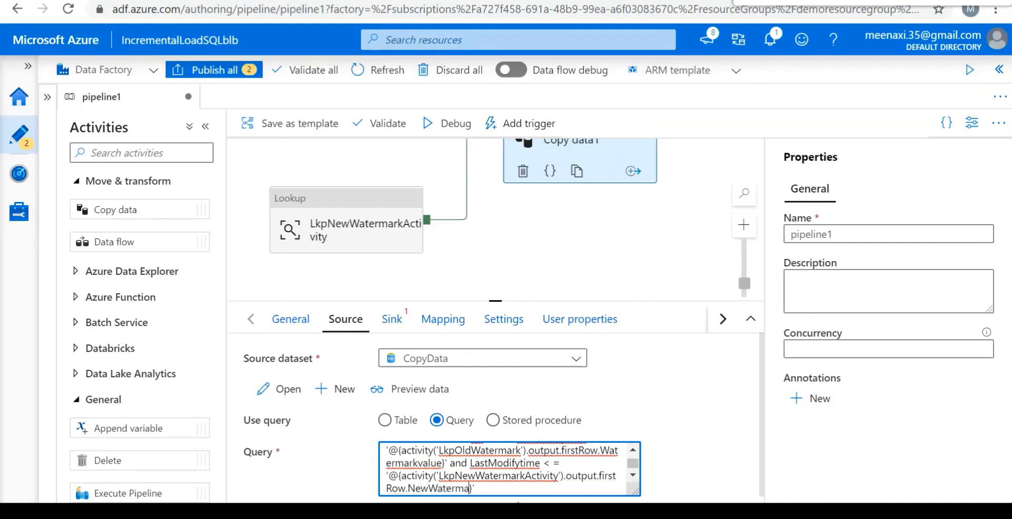
type("rk")
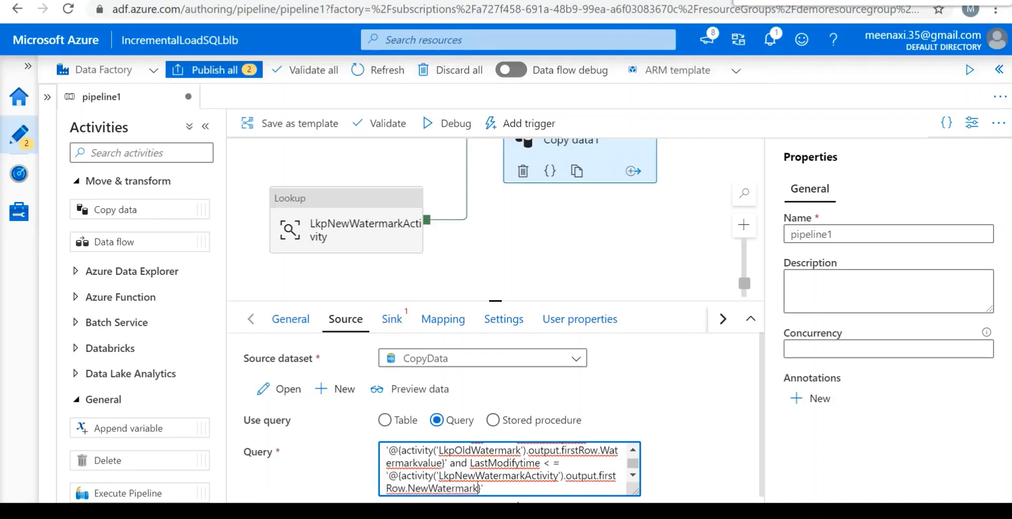
type("value")
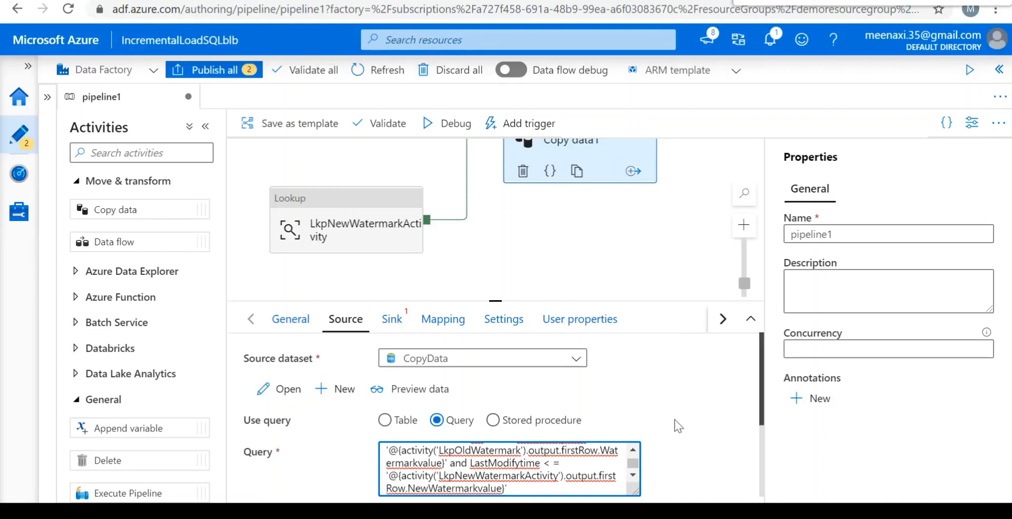
left_click(663, 425)
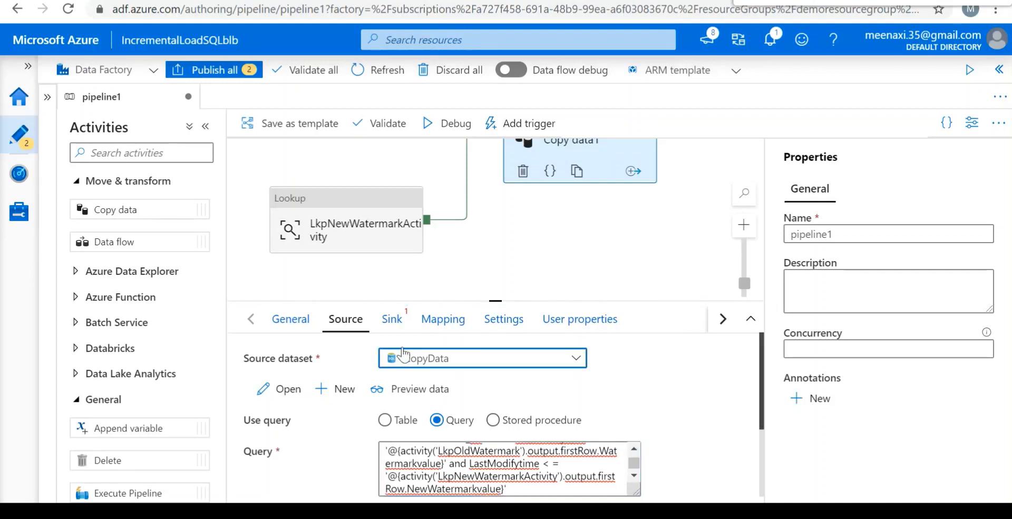
Start a new sink dataset for Copy data1 using Azure Blob Storage with the DelimitedText format.
left_click(393, 320)
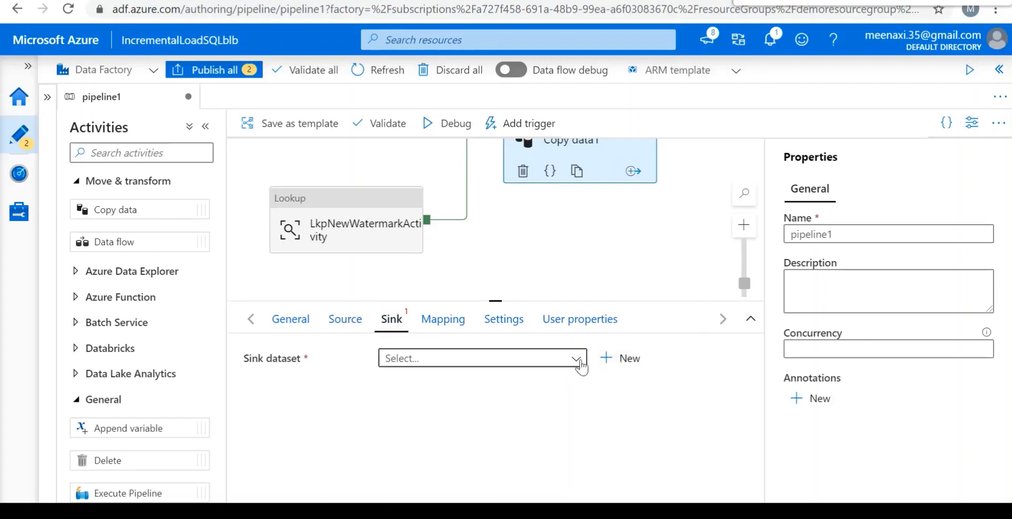
left_click(624, 361)
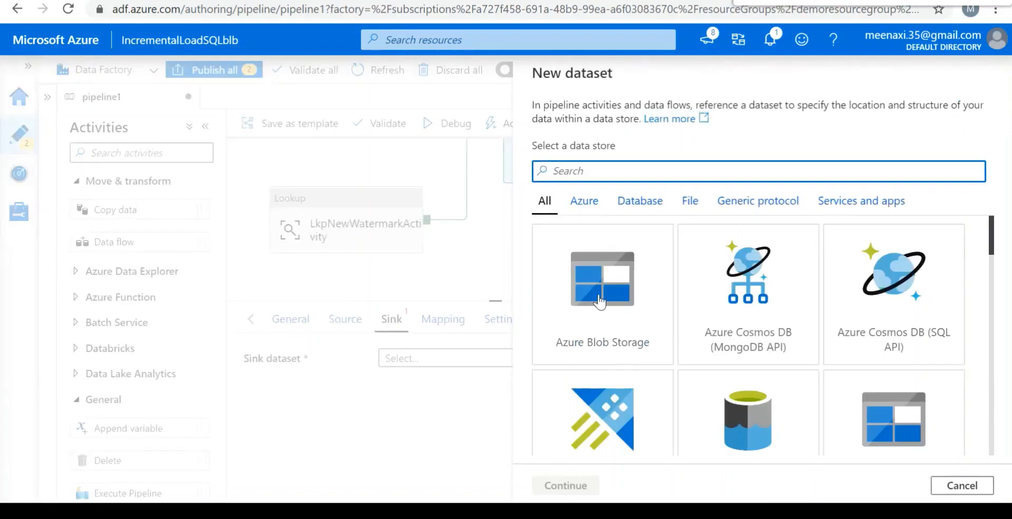
left_click(599, 301)
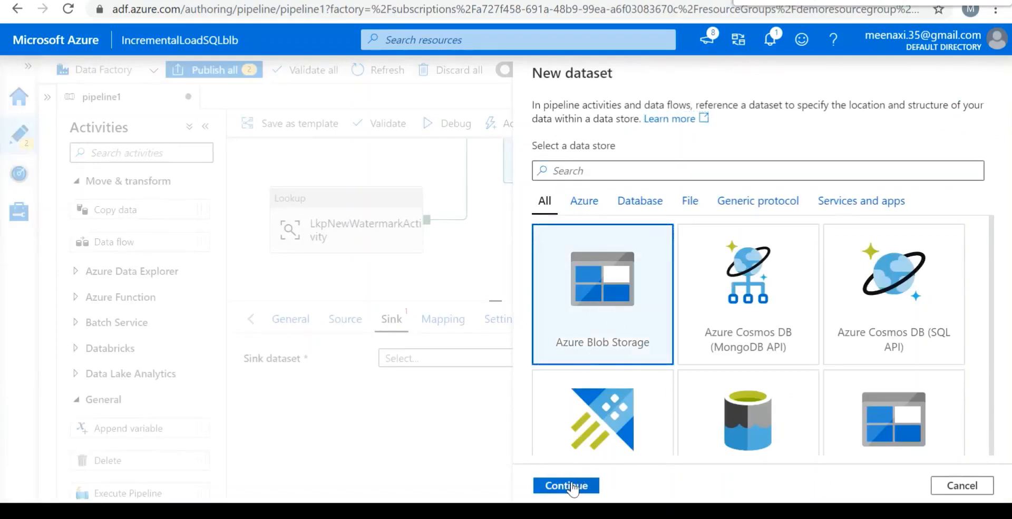
left_click(573, 486)
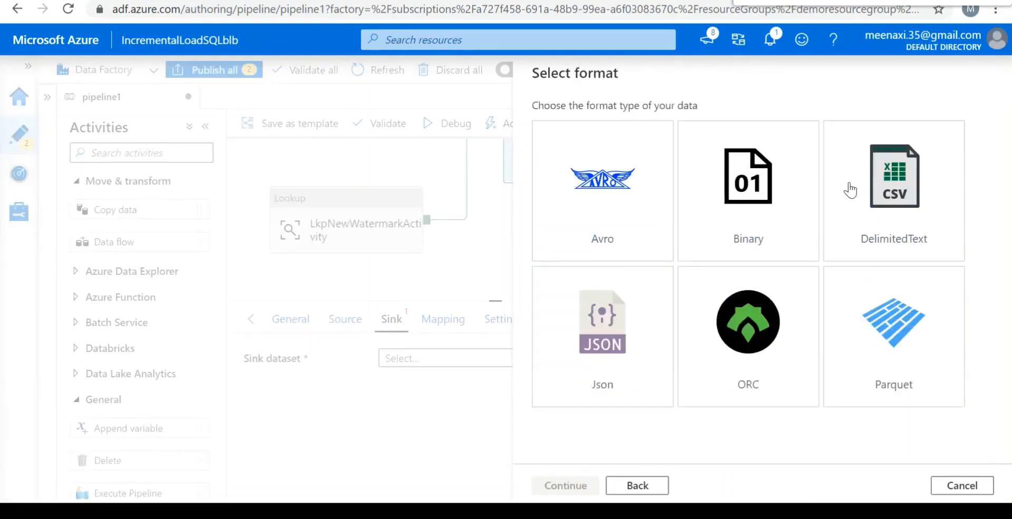
left_click(910, 224)
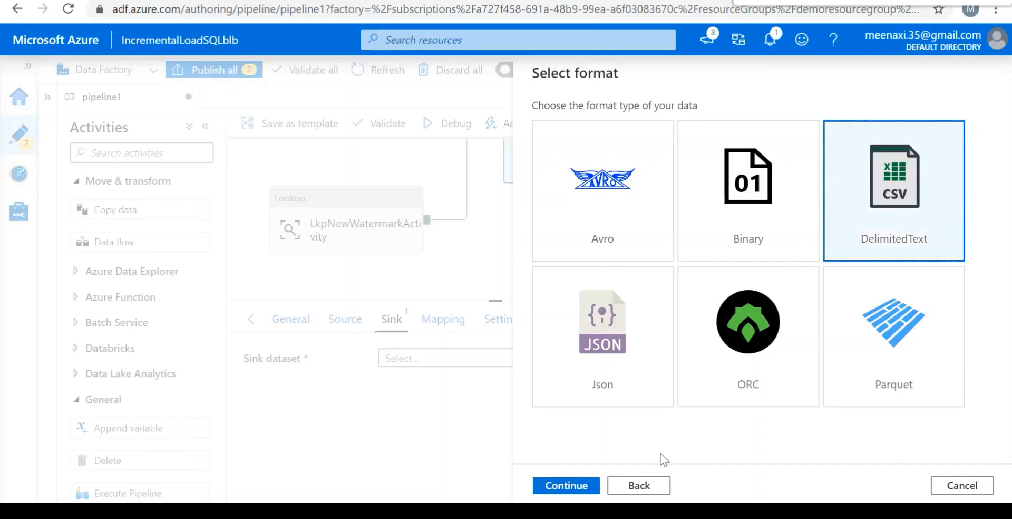
left_click(567, 483)
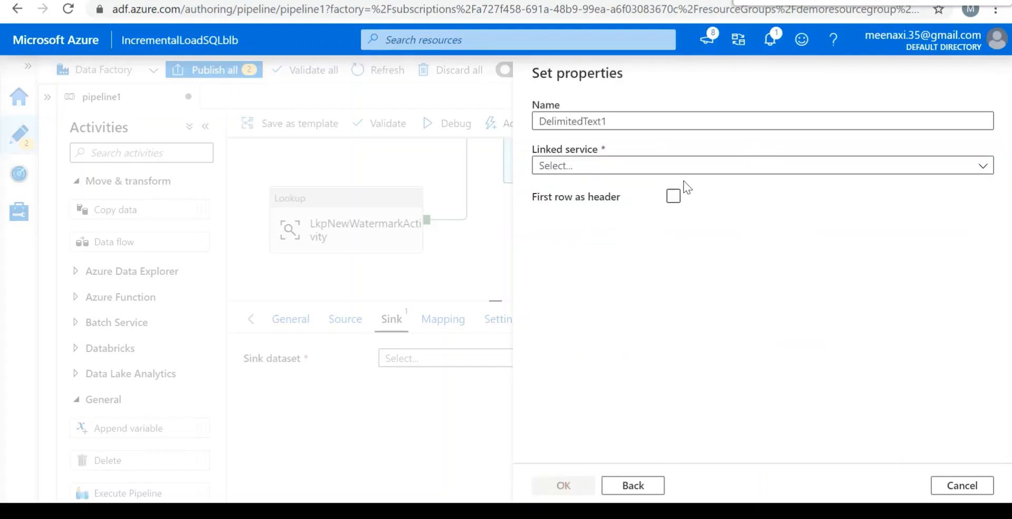
Name the new sink dataset BlbStore.
left_click(632, 122)
key("BackSpace")
key("BackSpace")
key("BackSpace")
key("BackSpace")
key("BackSpace")
key("BackSpace")
key("BackSpace")
key("BackSpace")
key("BackSpace")
key("BackSpace")
key("BackSpace")
key("BackSpace")
key("BackSpace")
key("BackSpace")
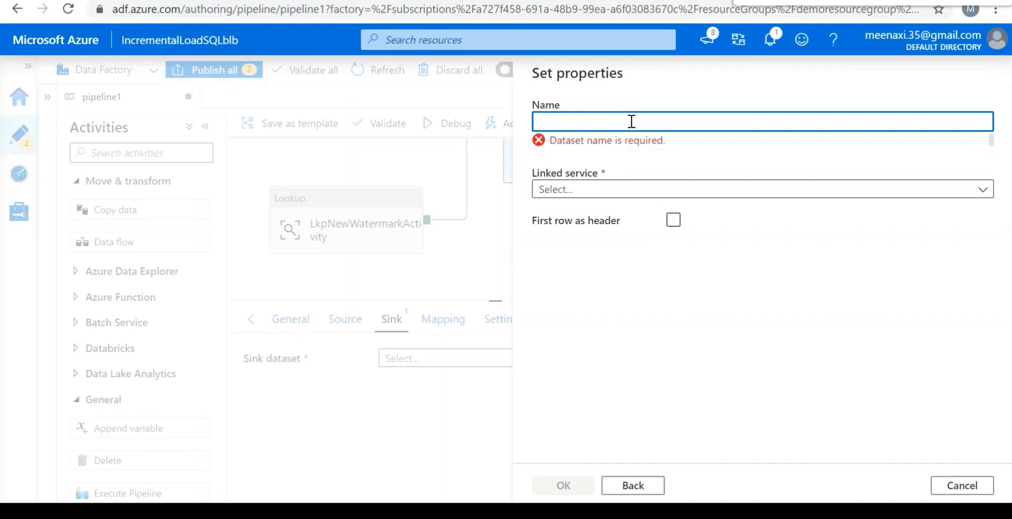
type("Blb")
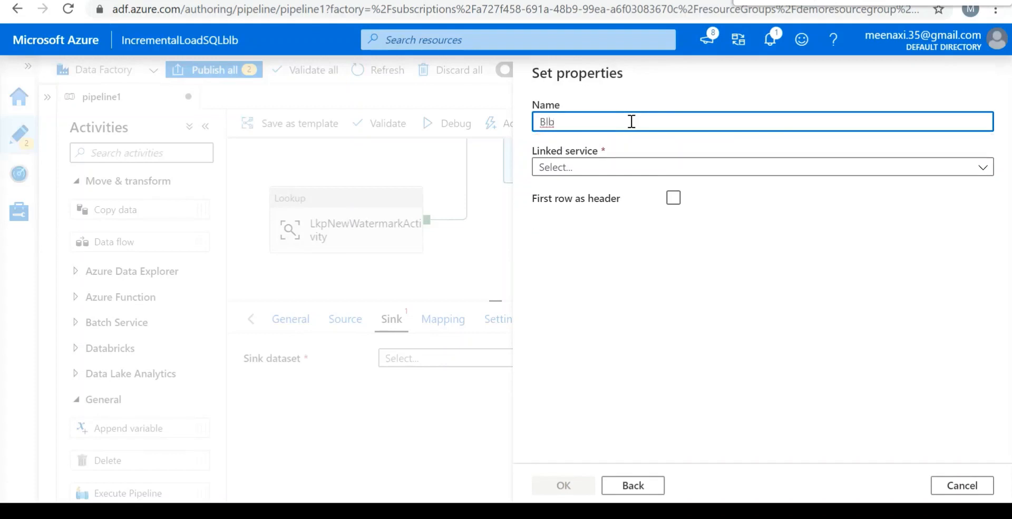
type("Store")
Start a new Azure Blob Storage linked service for the dataset and name it AzureBlobStr.
left_click(984, 168)
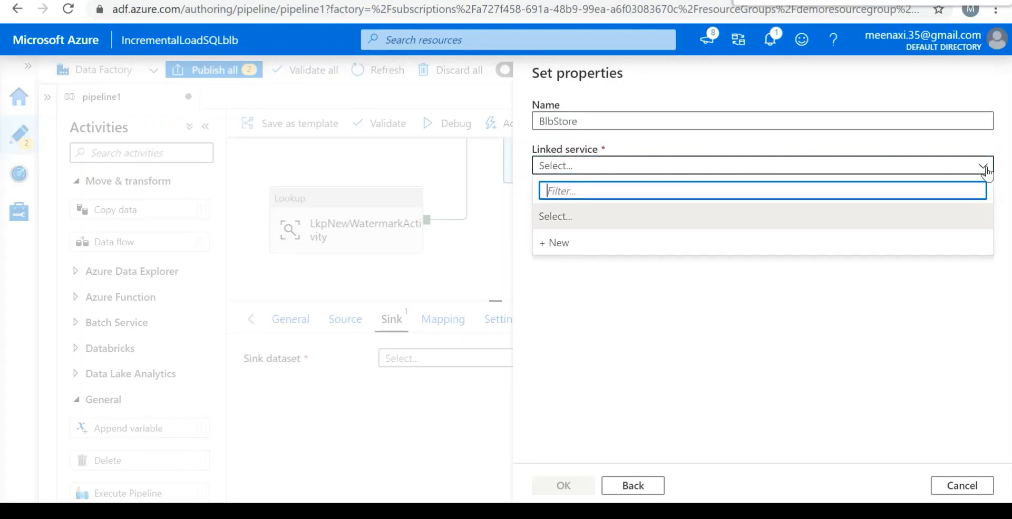
left_click(582, 245)
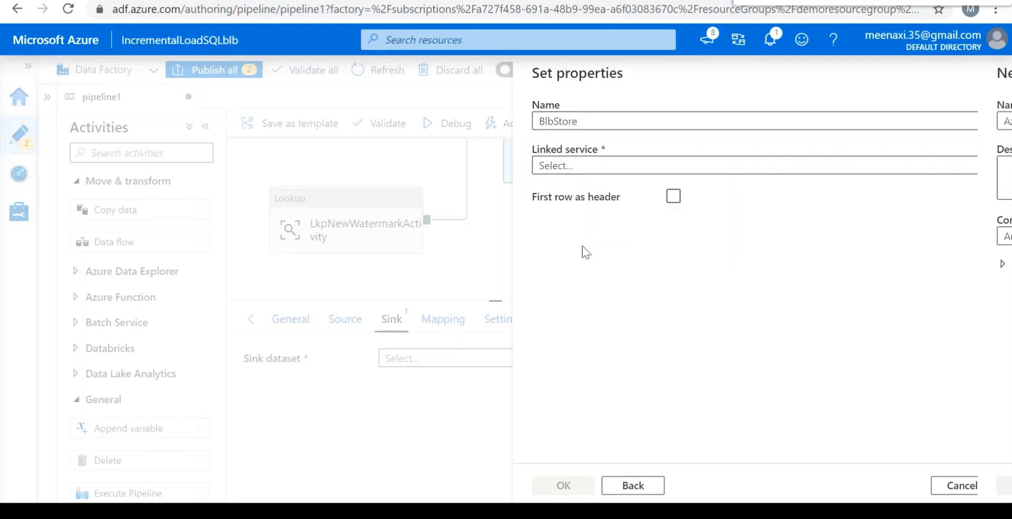
left_click(646, 201)
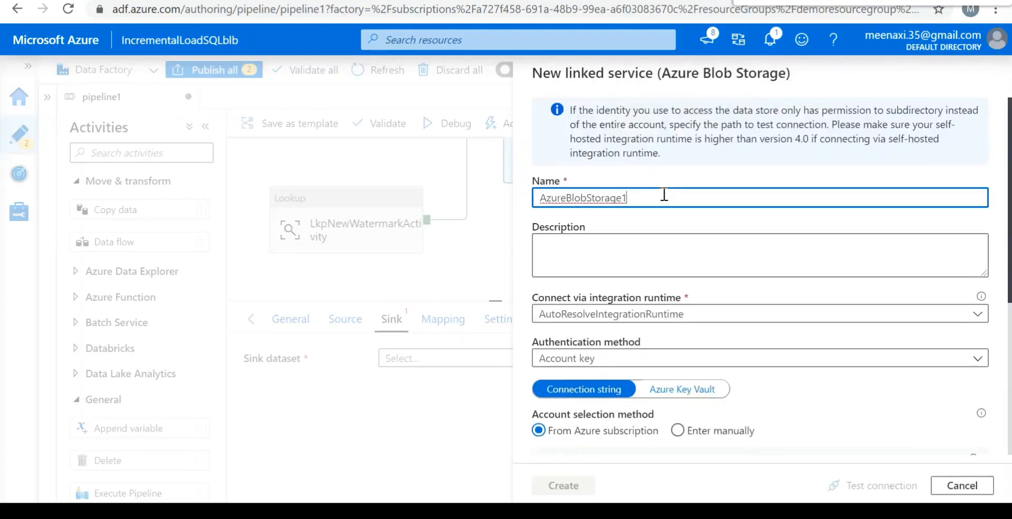
key("BackSpace")
key("BackSpace")
key("BackSpace")
key("BackSpace")
key("BackSpace")
key("BackSpace")
type("tr")
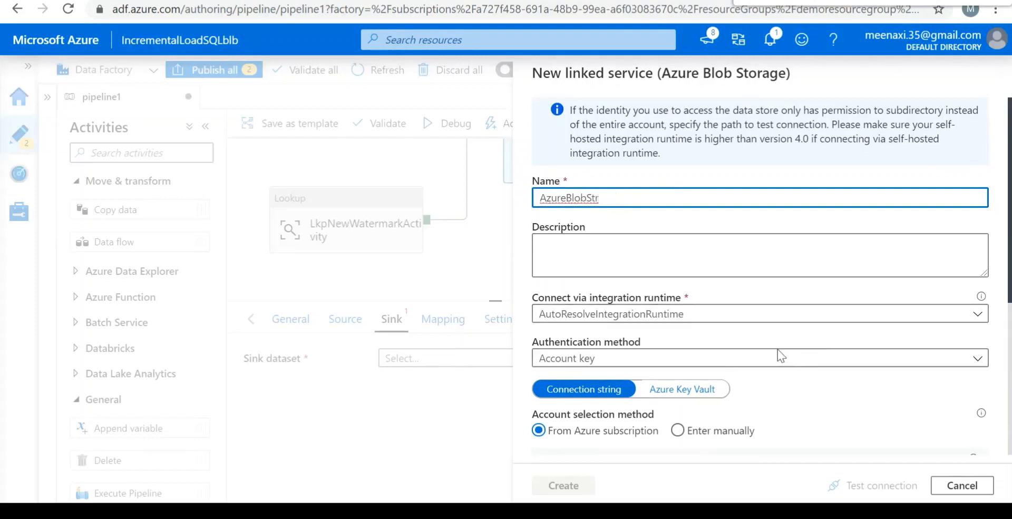
Set the linked service's subscription to Azure Pass - Sponsorship and its storage account to rawdatahospital.
scroll(867, 375, "down", 1)
scroll(816, 334, "down", 5)
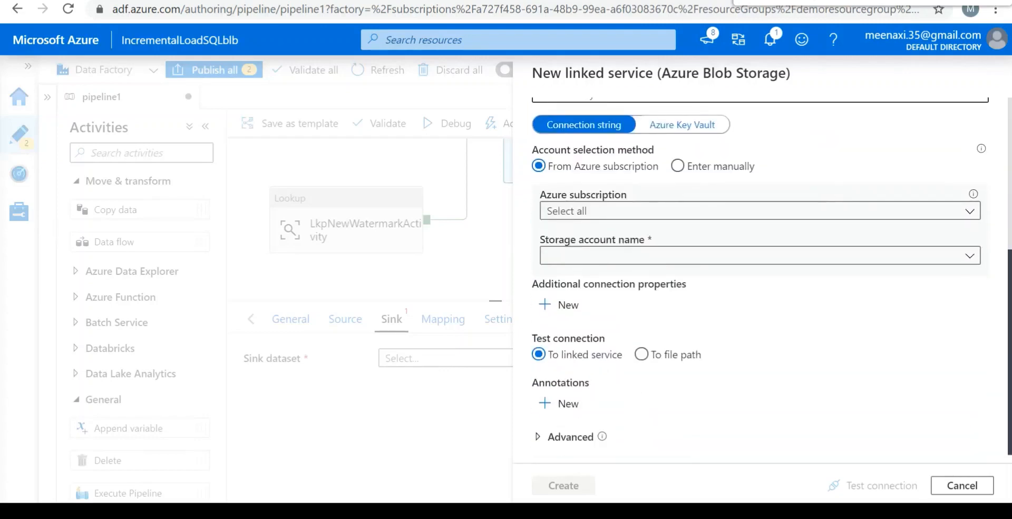
left_click(969, 213)
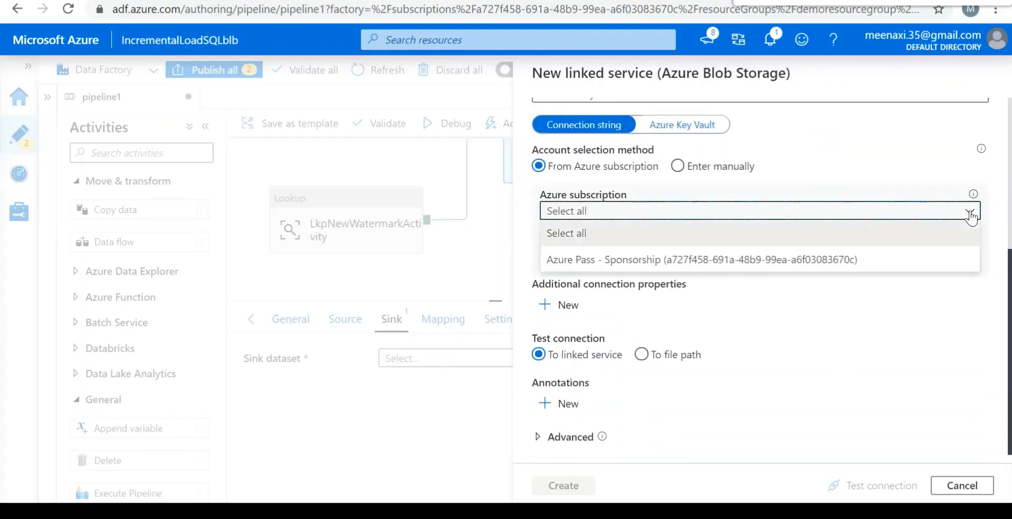
left_click(799, 267)
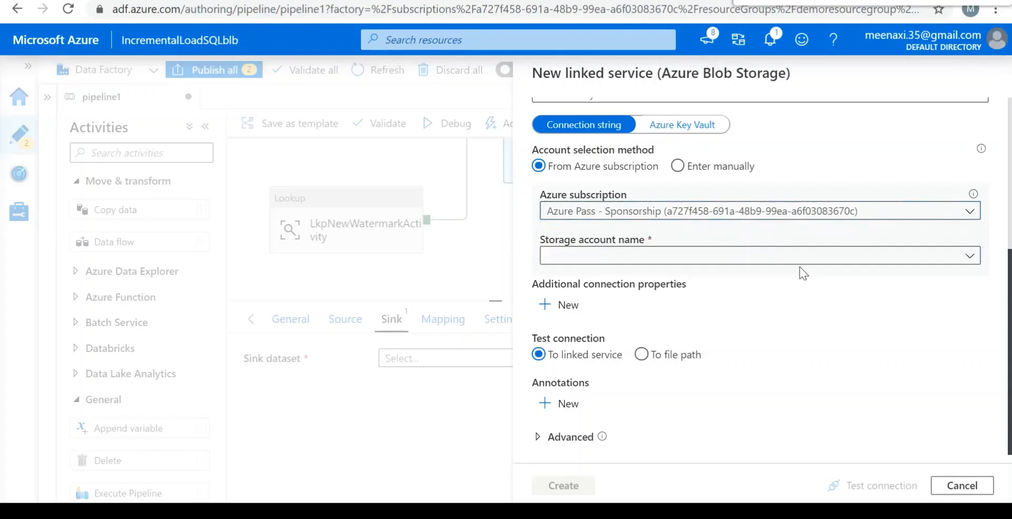
left_click(710, 261)
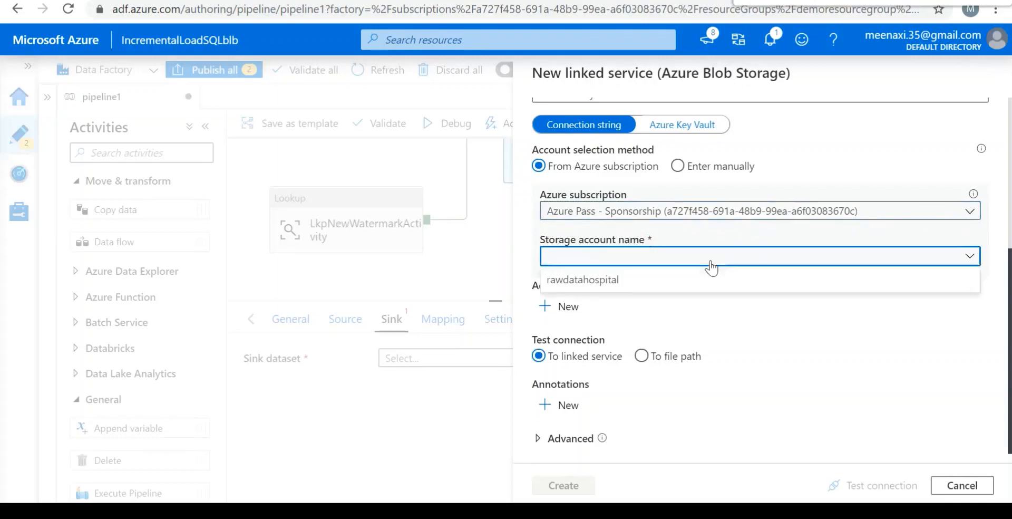
left_click(646, 280)
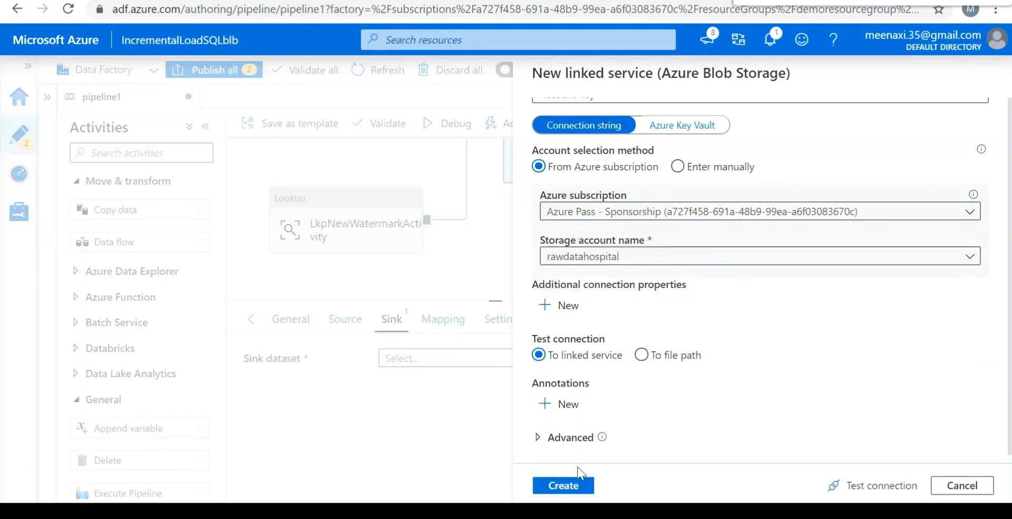
Test the linked service connection, create the service, and confirm the BlbStore dataset properties.
left_click(878, 484)
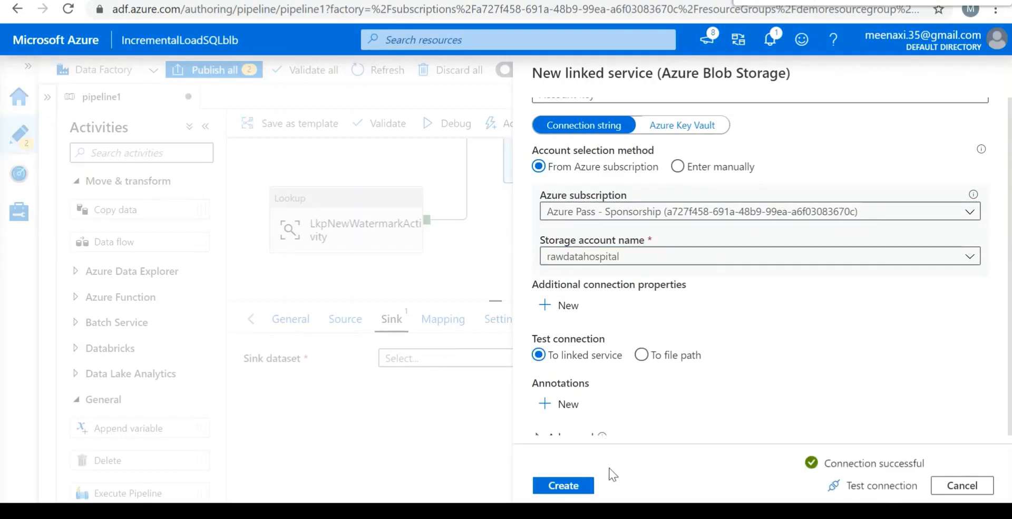
left_click(566, 488)
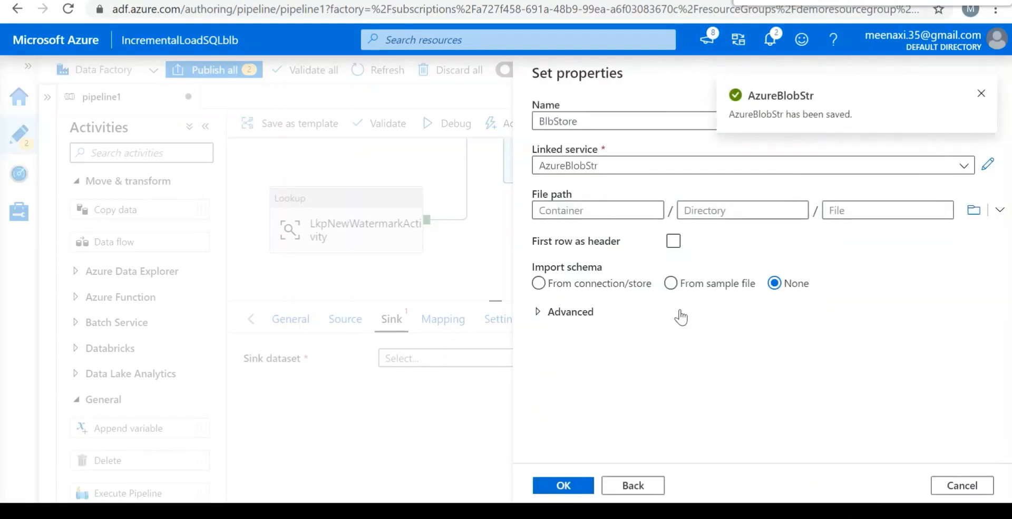
left_click(568, 491)
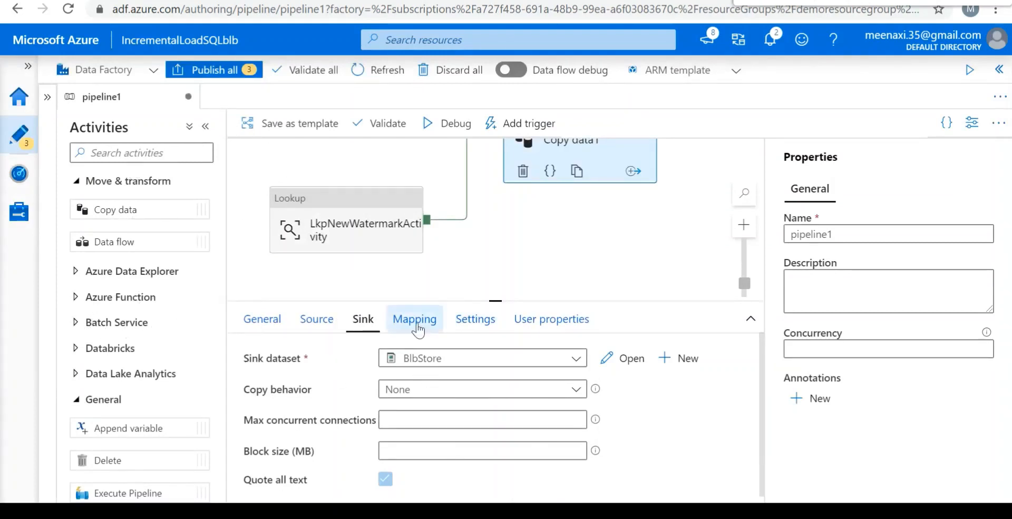
Open the BlbStore dataset from the factory resources and display its connection settings.
left_click(47, 97)
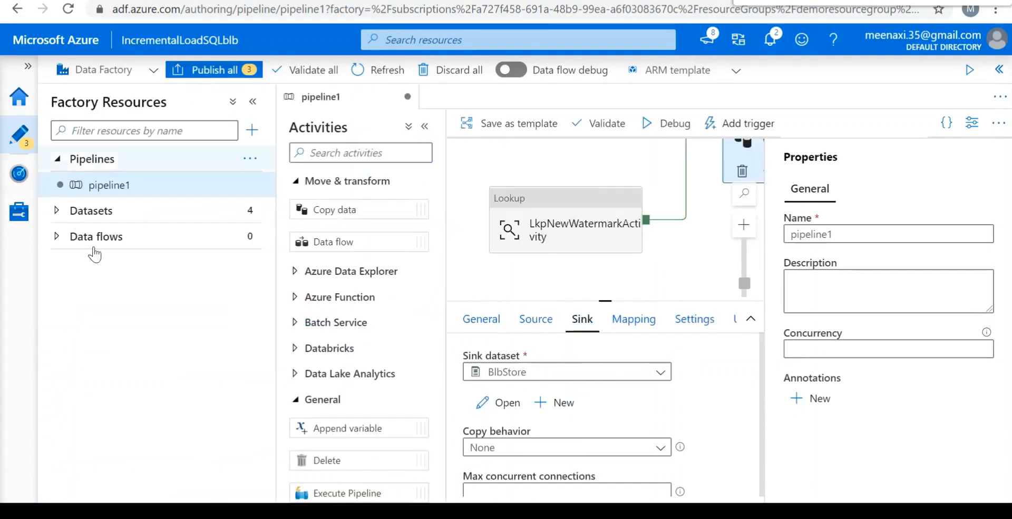
left_click(56, 210)
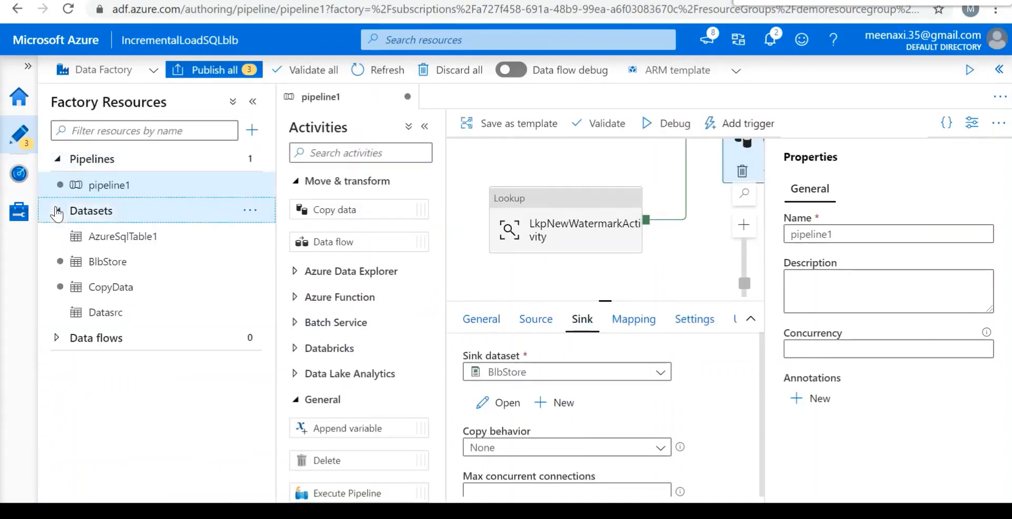
left_click(111, 264)
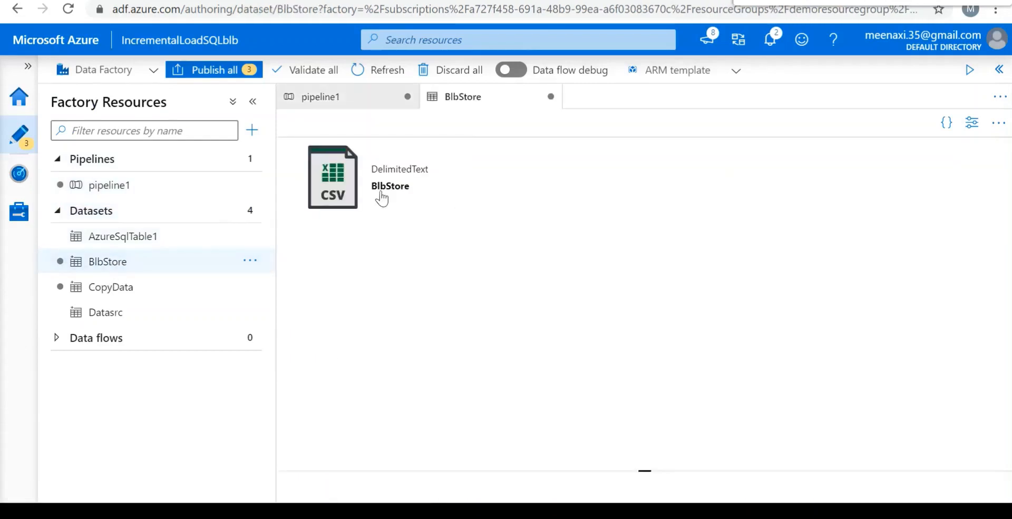
triple_click(355, 190)
Set the BlbStore file path to container adftutorial and directory incrementalcopy.
left_click(538, 242)
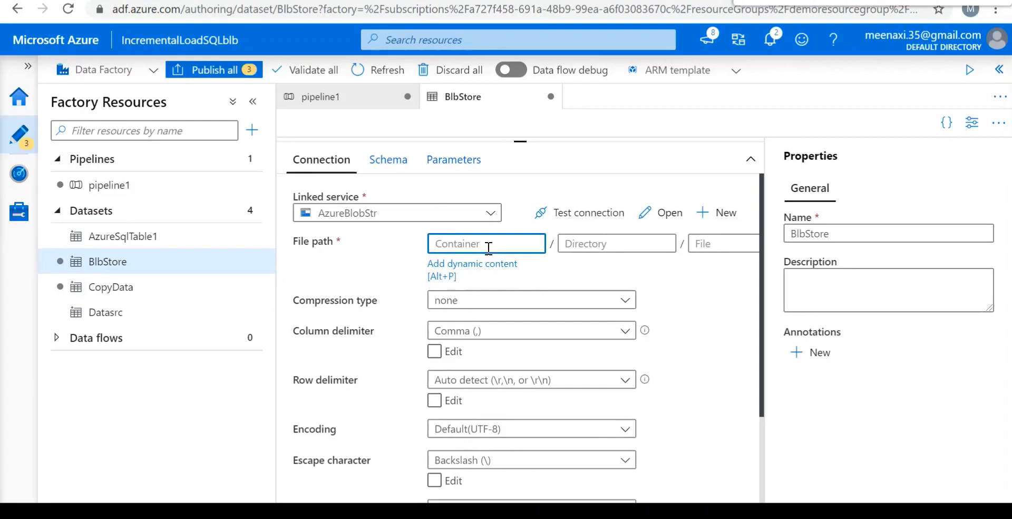
type("adftutorial")
left_click(619, 246)
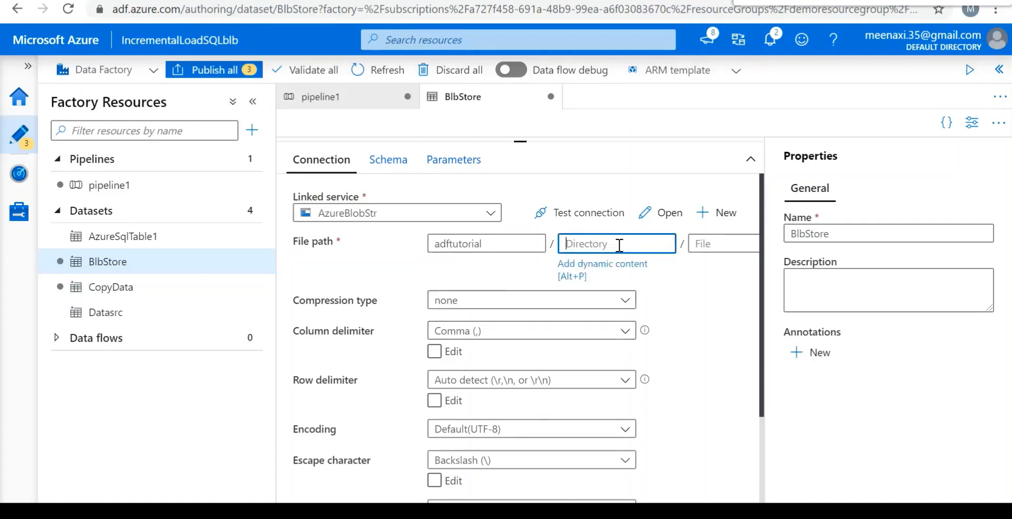
type("incrementalcopy")
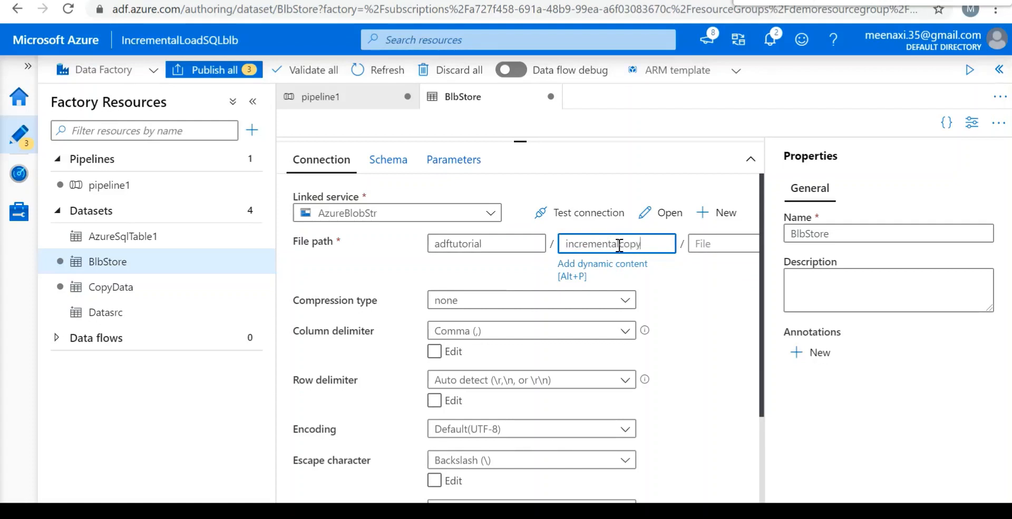
Open the dynamic content editor for the file name in the BlbStore file path.
left_click(728, 245)
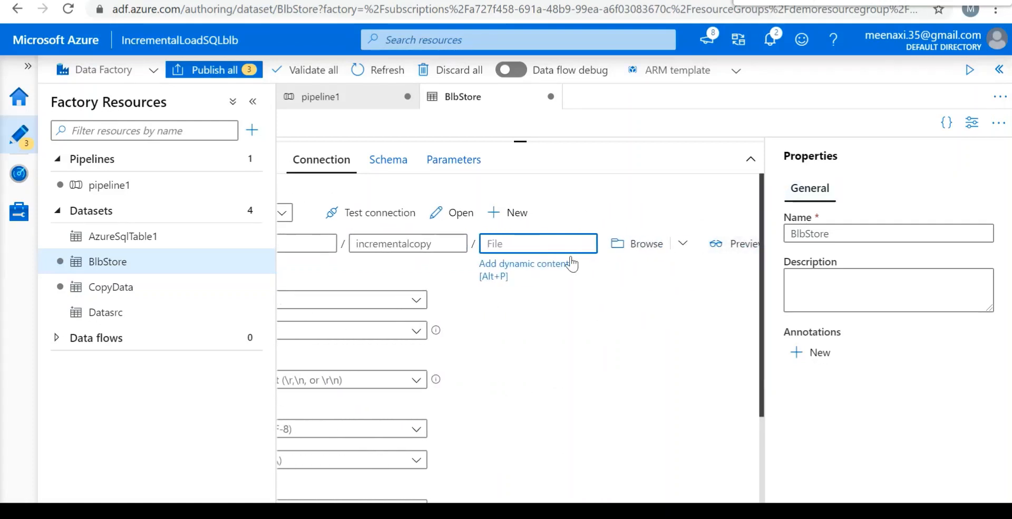
left_click(545, 270)
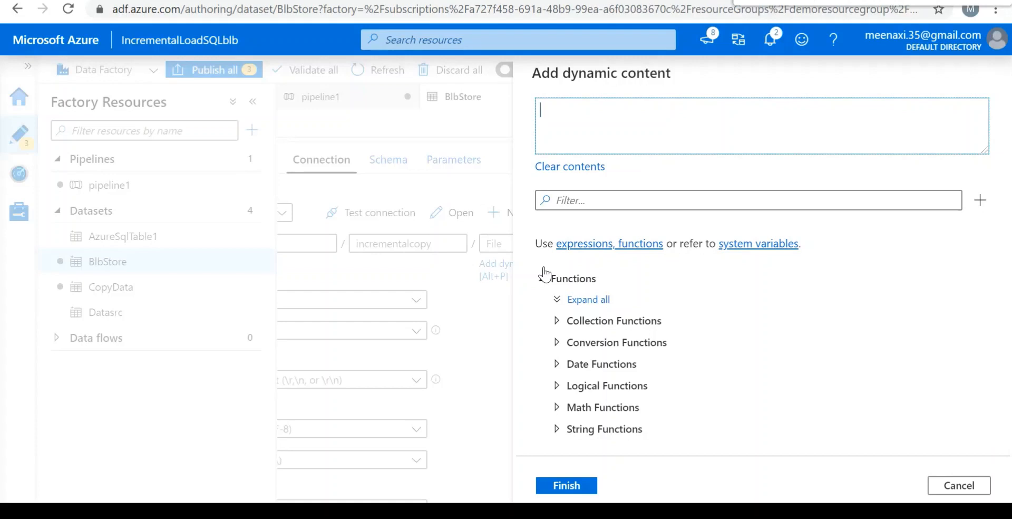
type("@CONCAT()")
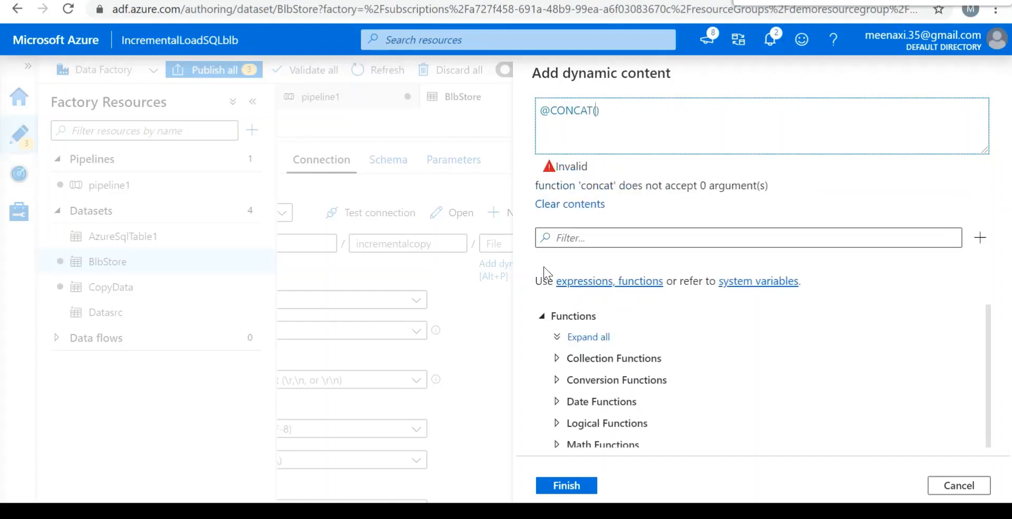
type("''")
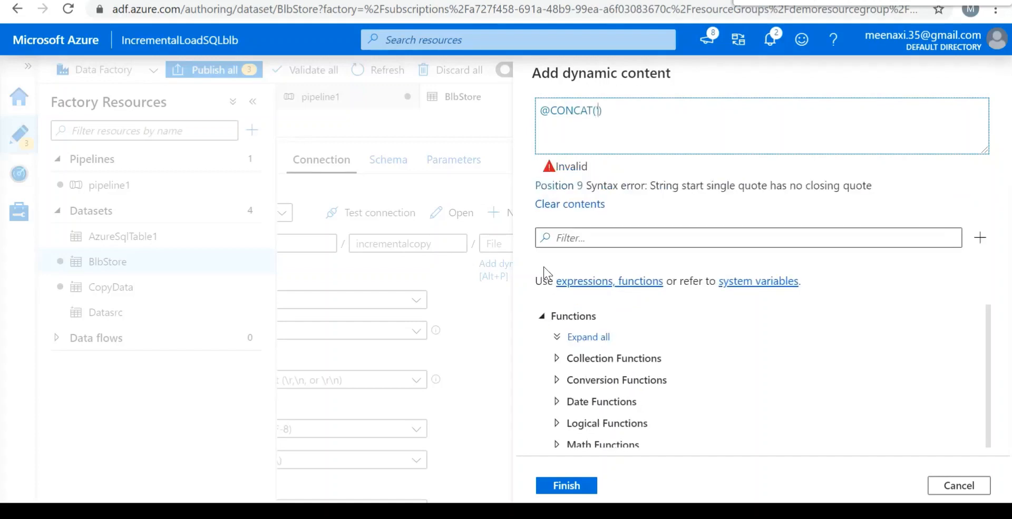
key("Left")
type("Increm")
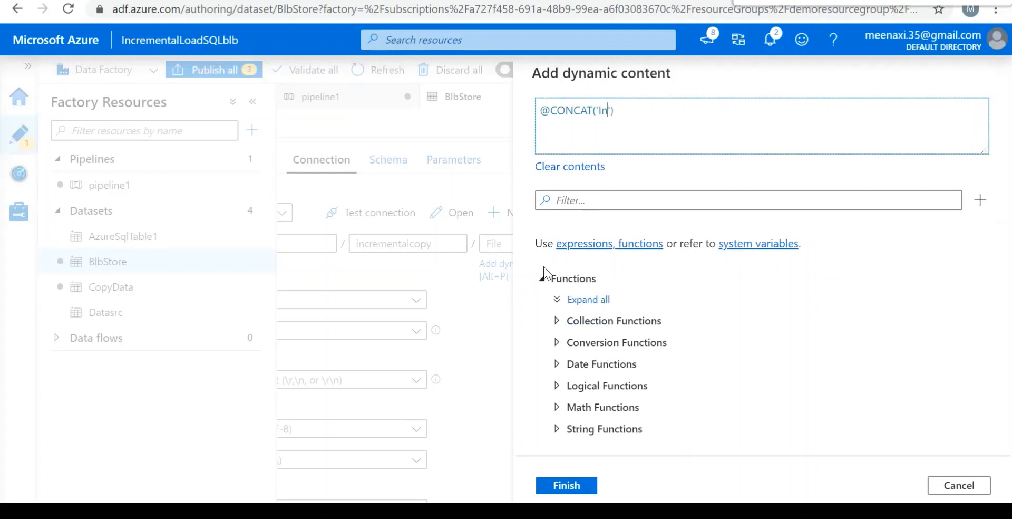
type("ental - ',")
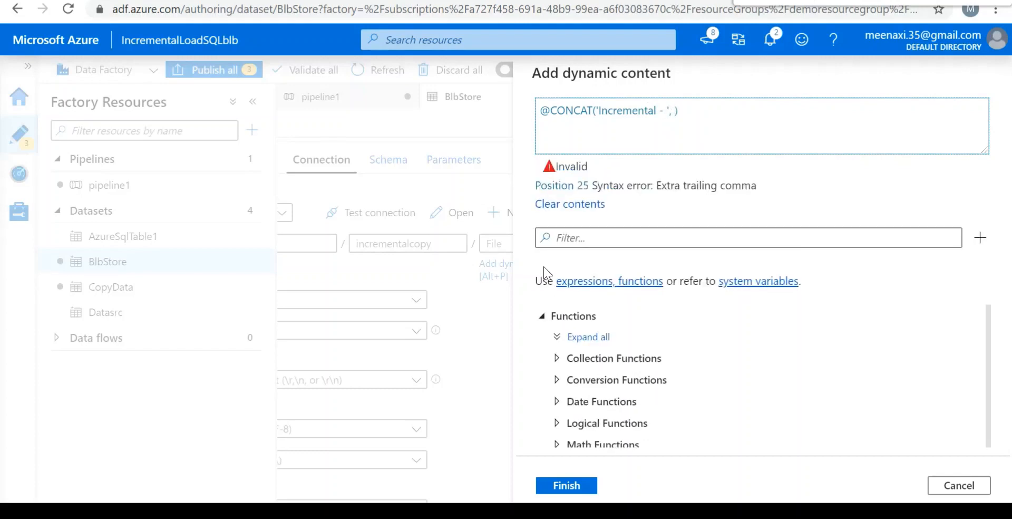
type(" pip")
type("eline")
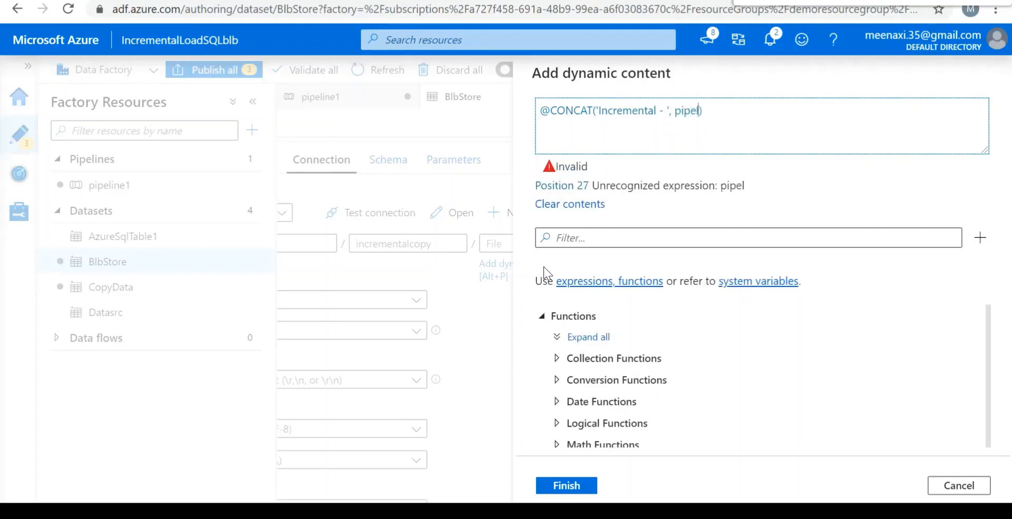
type("().")
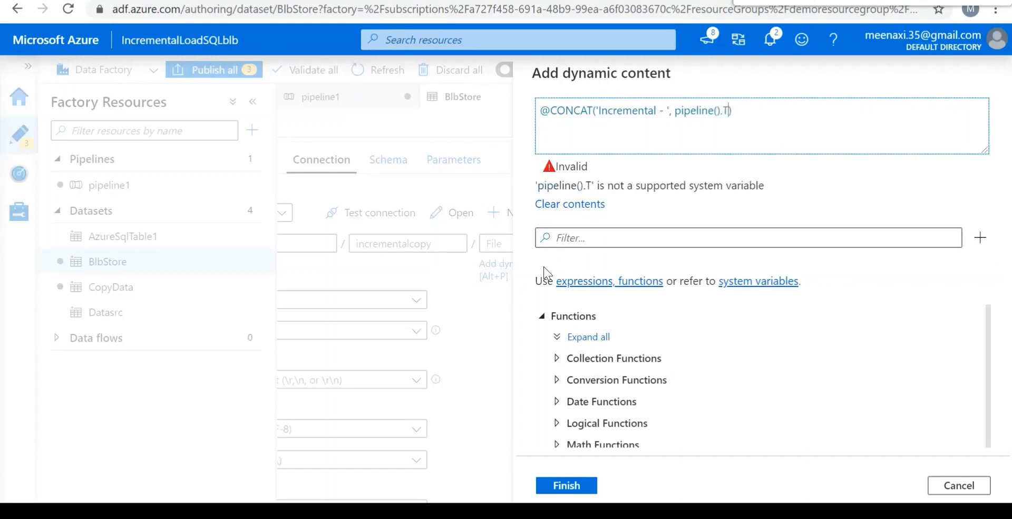
type("Run")
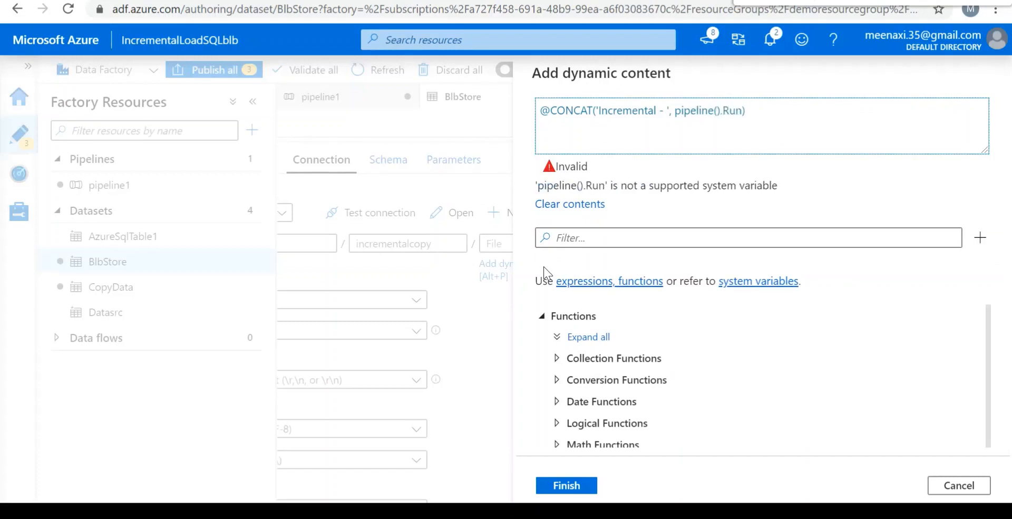
type("i")
key("BackSpace")
type("Id")
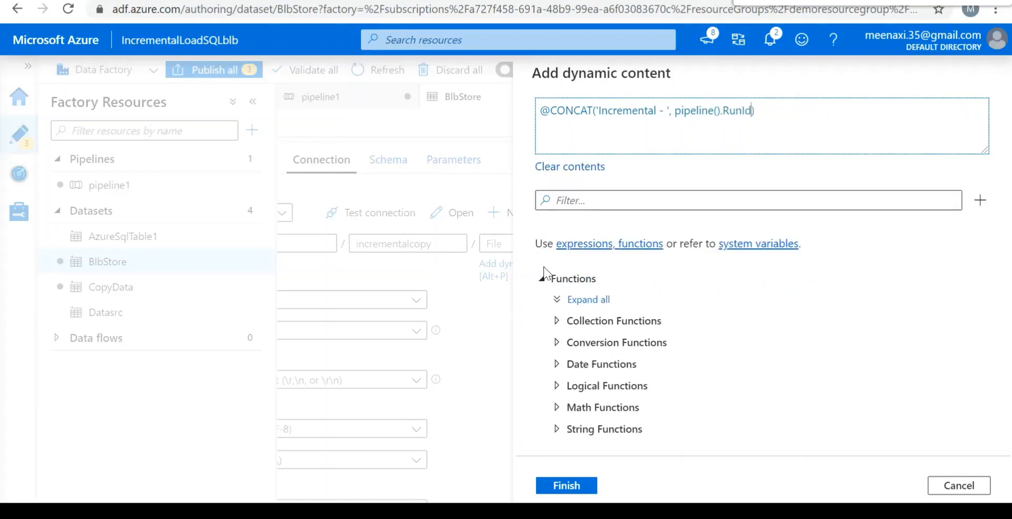
type(",")
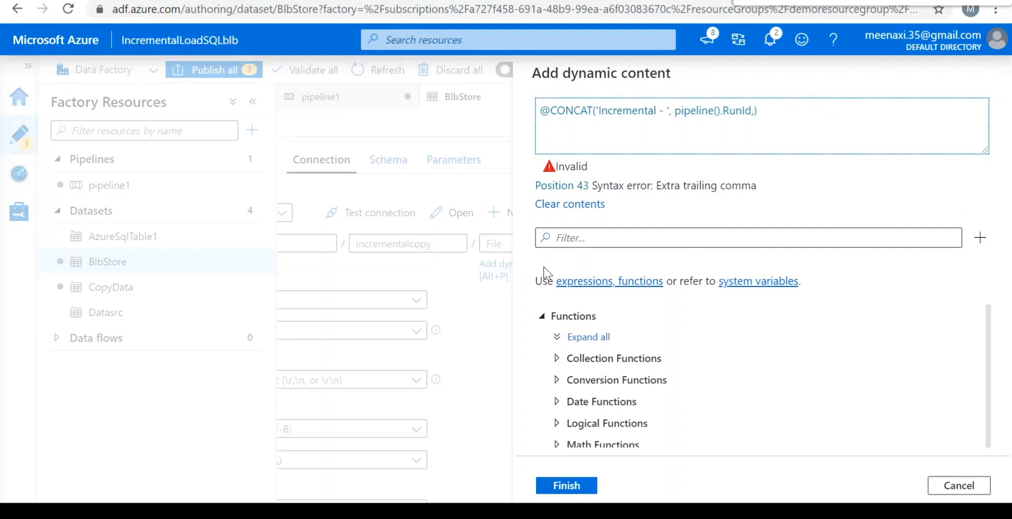
type(" ''")
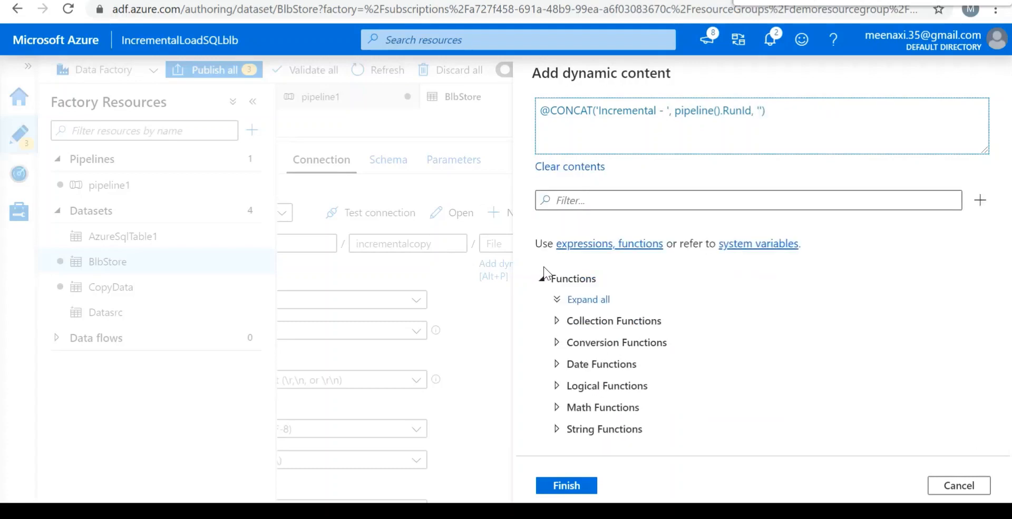
type(".txt")
left_click(574, 487)
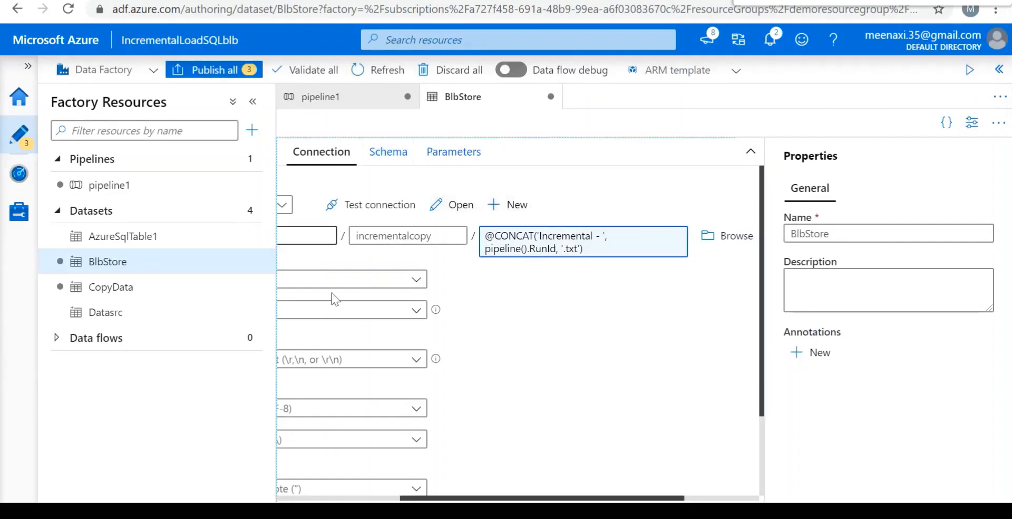
Validate the whole factory, publish all pending changes, and close the validation output.
left_click(314, 74)
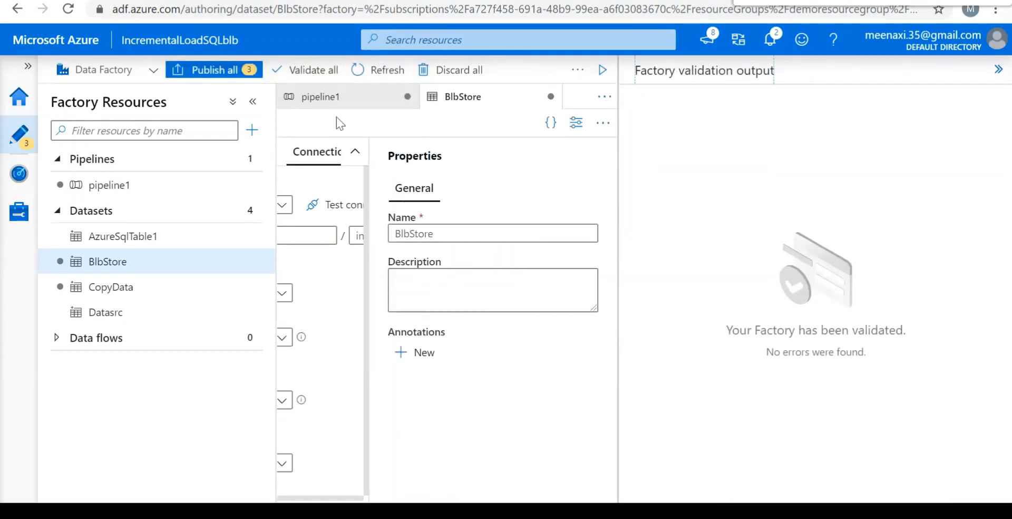
left_click(196, 72)
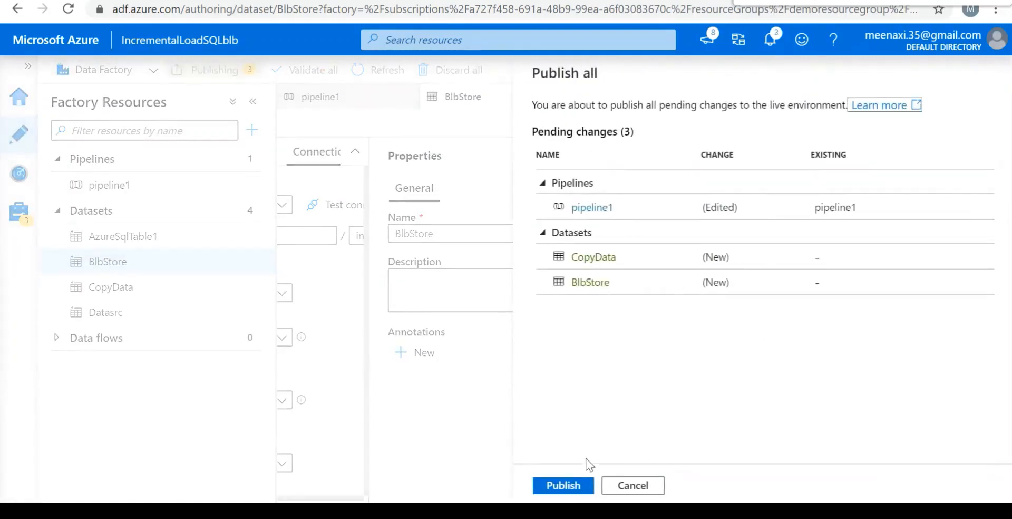
left_click(578, 486)
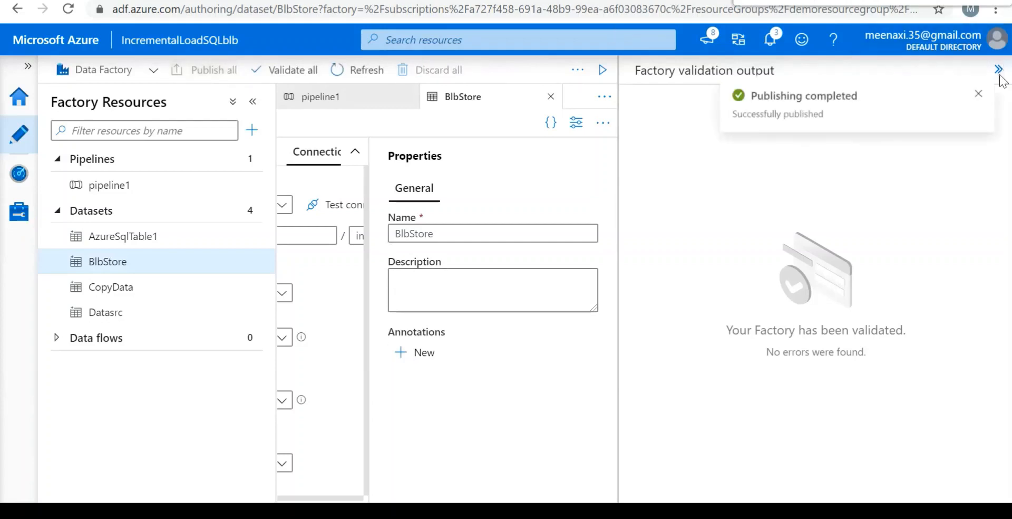
left_click(981, 93)
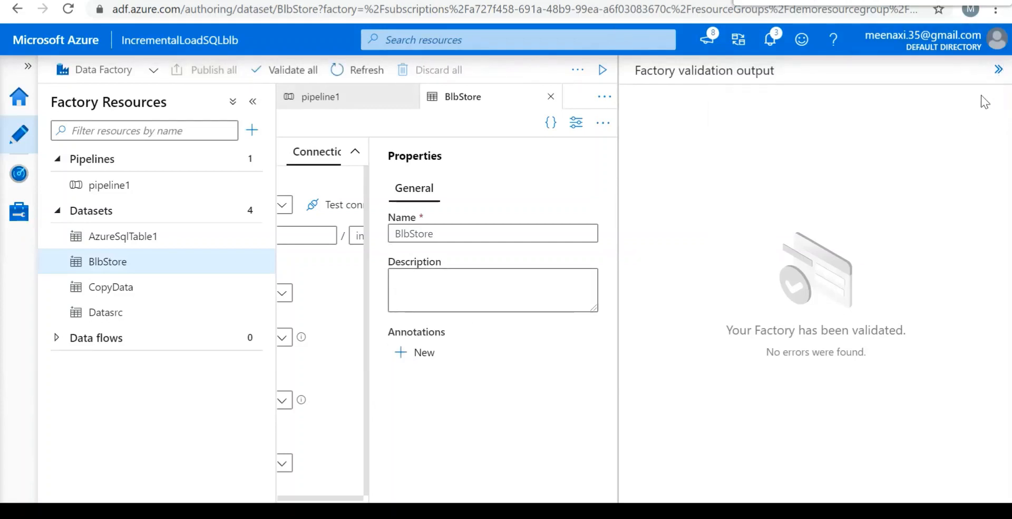
left_click(999, 72)
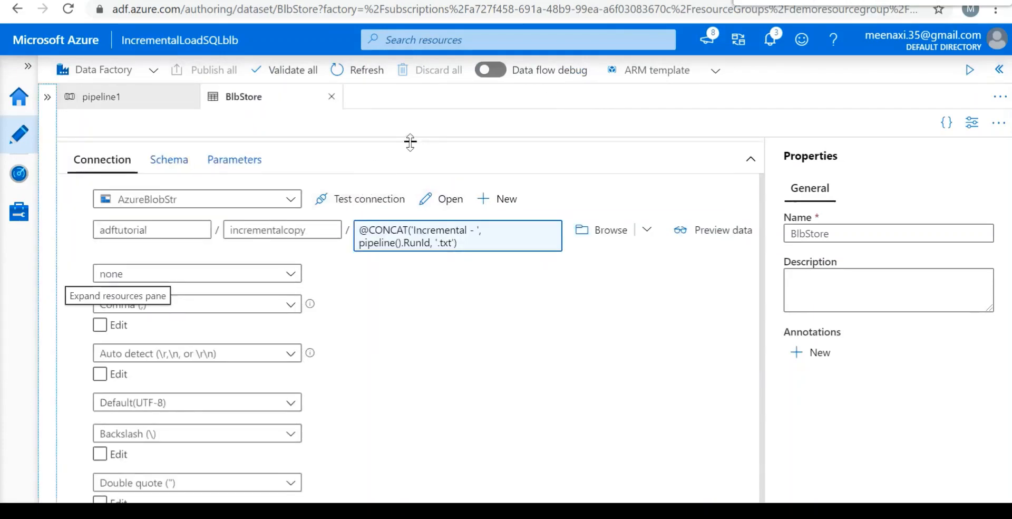
Add a Stored procedure activity to pipeline1 and connect the success output of Copy data1 to it.
left_click_drag(411, 142, 402, 325)
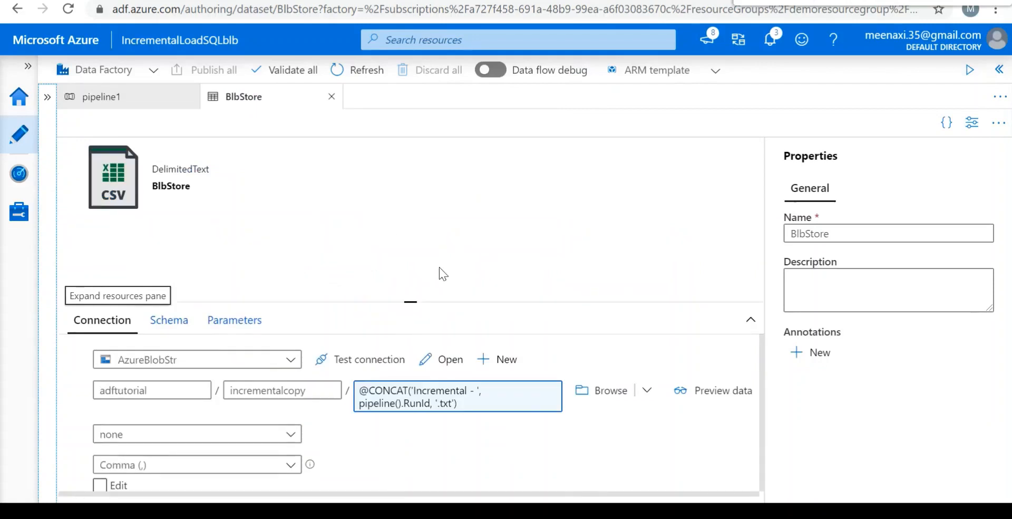
left_click(146, 108)
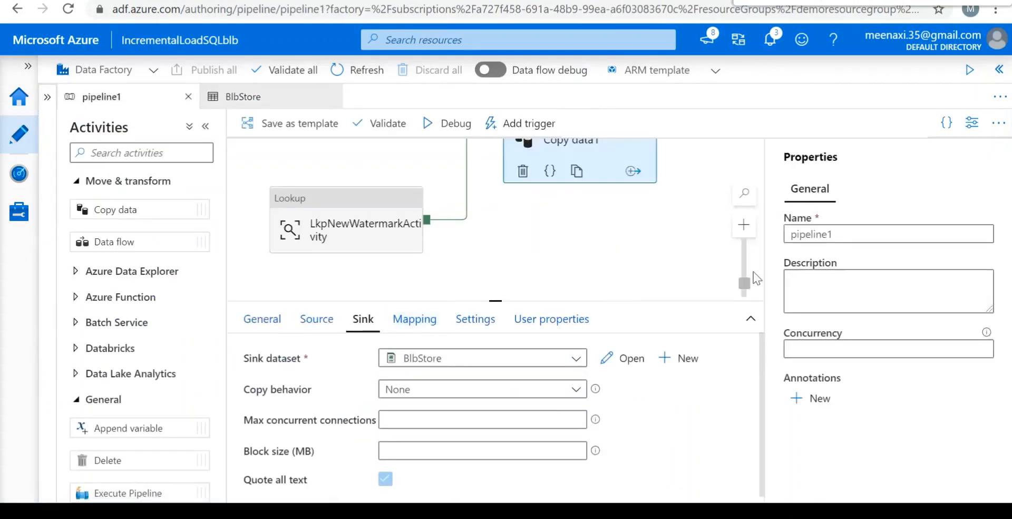
left_click_drag(675, 245, 641, 354)
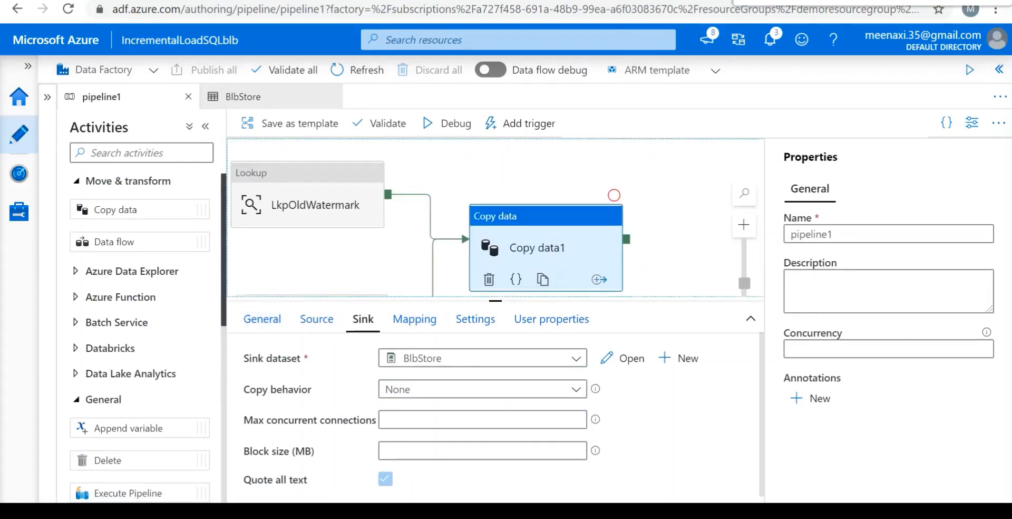
scroll(140, 337, "down", 5)
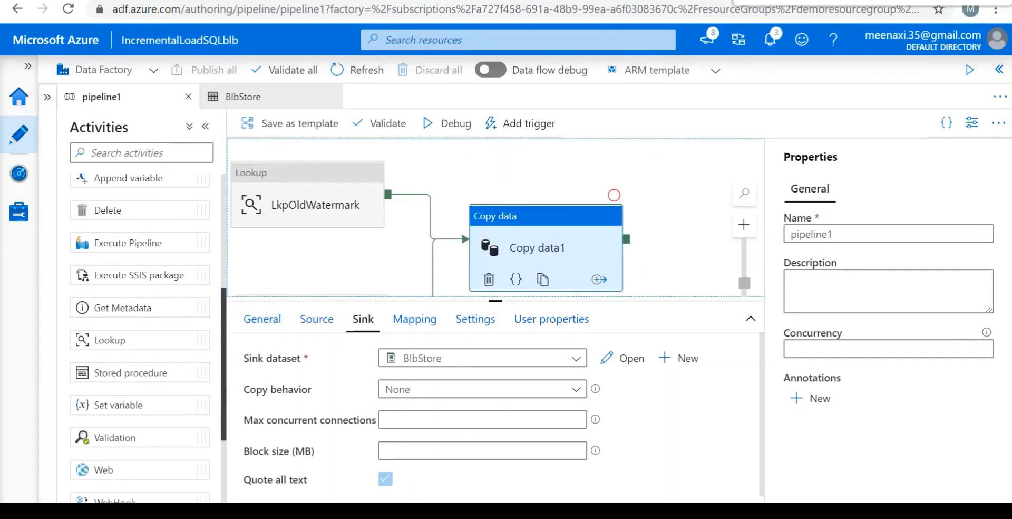
scroll(142, 278, "down", 1)
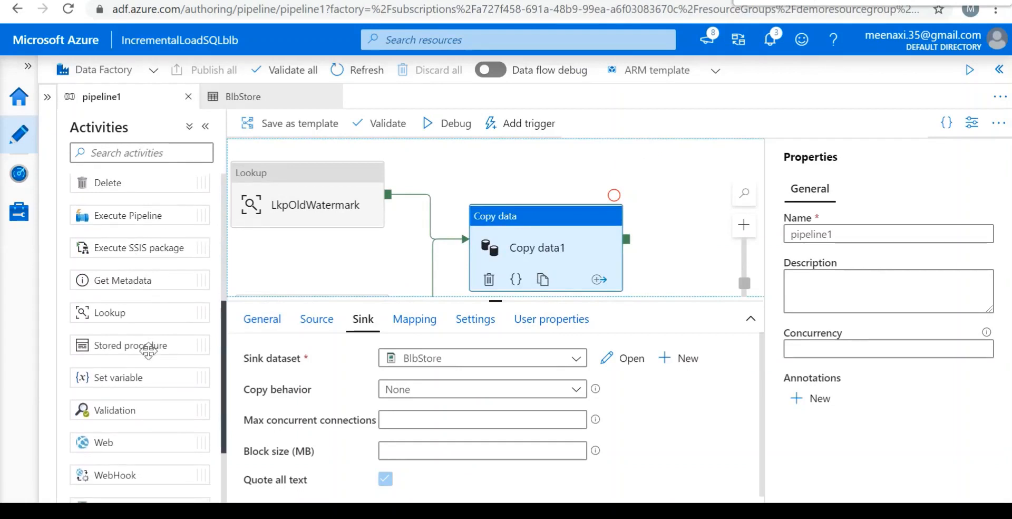
left_click_drag(148, 349, 668, 248)
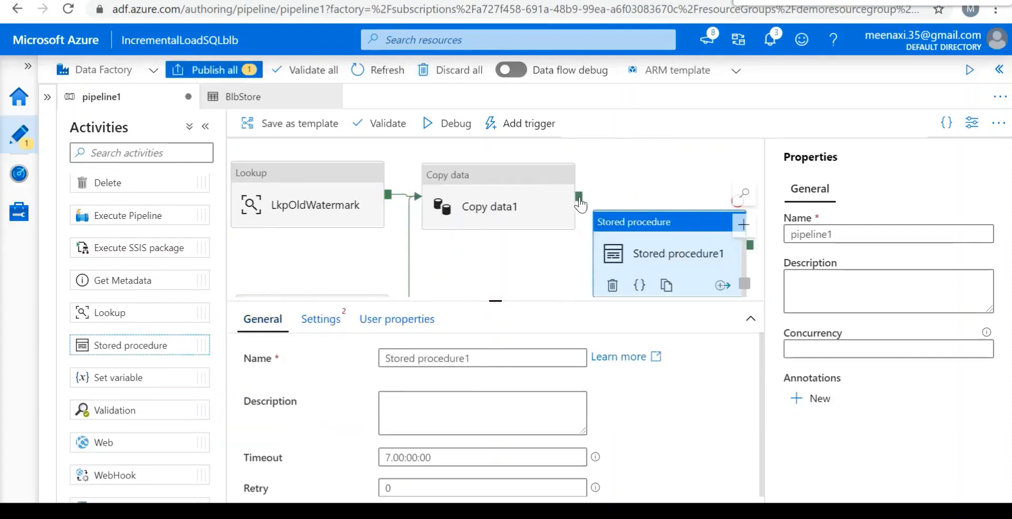
left_click_drag(580, 204, 663, 206)
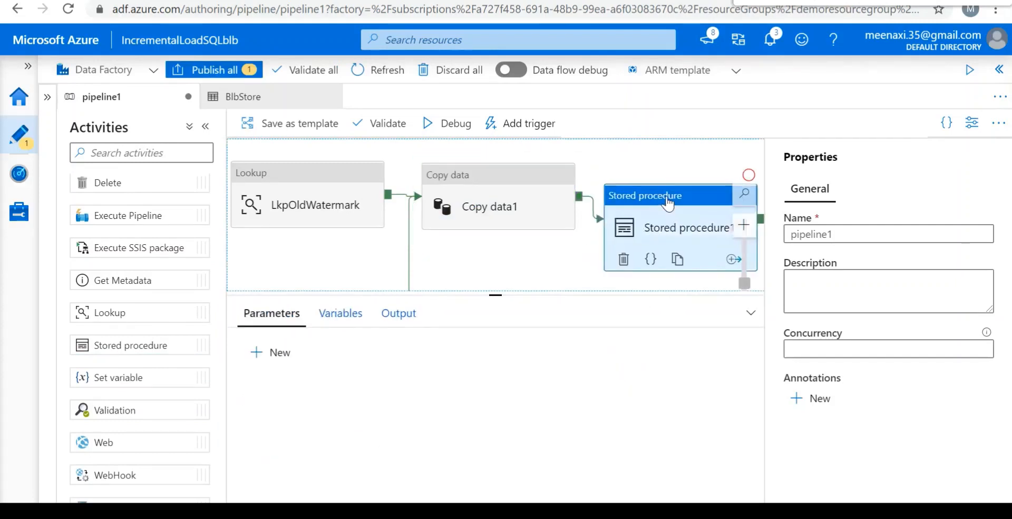
Rename the new Stored procedure activity as UpdateWatermark.
left_click_drag(672, 248, 673, 243)
left_click(490, 358)
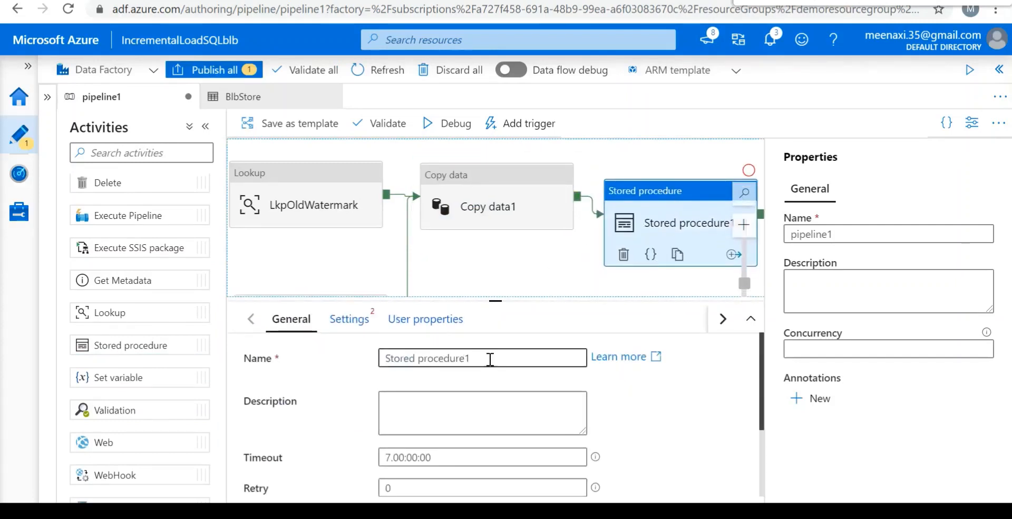
key("BackSpace")
key("BackSpace")
key("BackSpace")
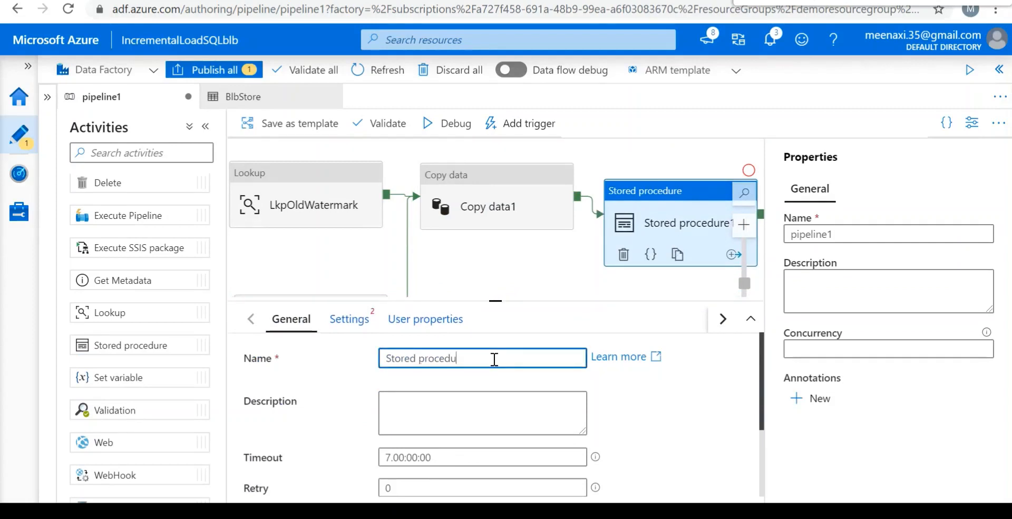
key("BackSpace")
key("BackSpace")
key("BackSpace")
key("BackSpace")
key("BackSpace")
key("BackSpace")
key("BackSpace")
key("BackSpace")
key("BackSpace")
key("BackSpace")
key("BackSpace")
key("BackSpace")
key("BackSpace")
key("BackSpace")
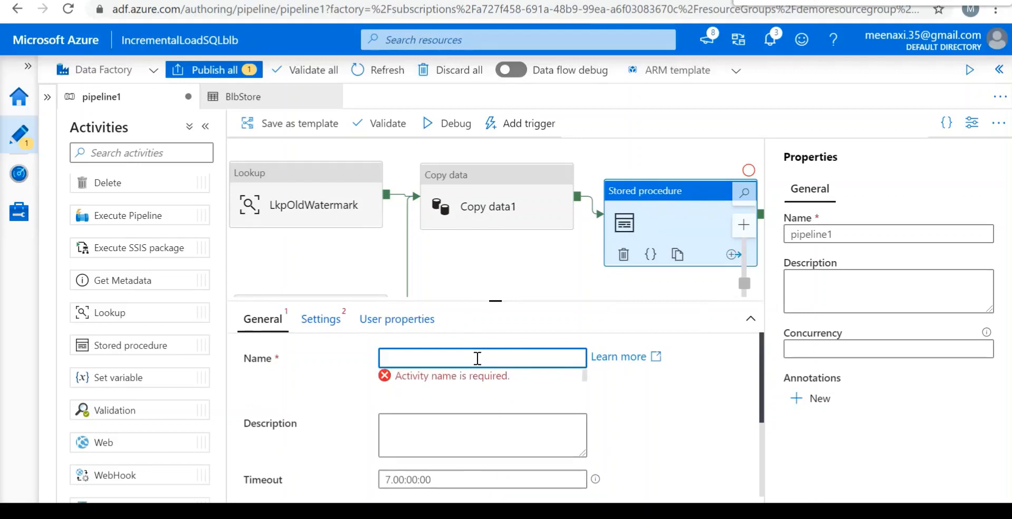
type("UpdateWater")
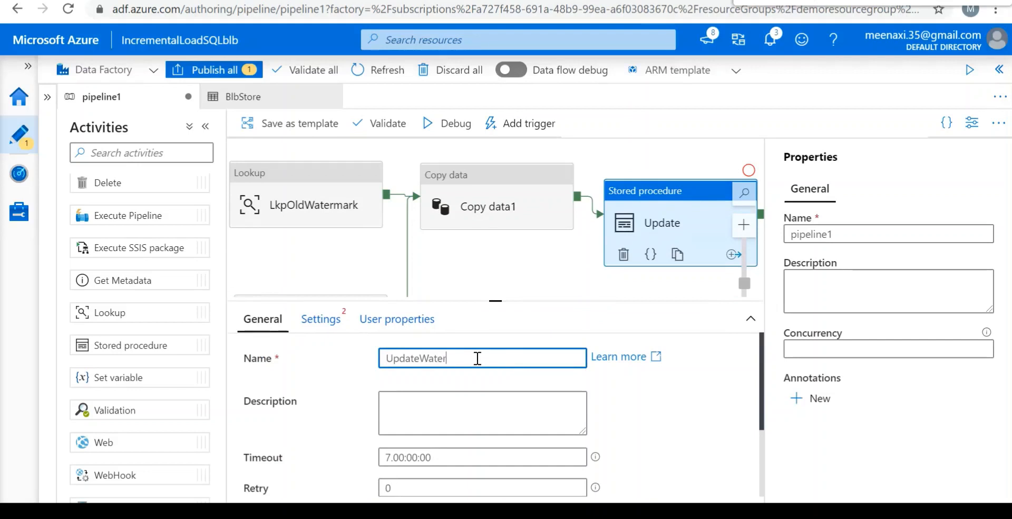
type("mark")
key("BackSpace")
type("k")
Set the UpdateWatermark activity's linked service to AzureSqlDBDemo and its stored procedure to [dbo].[update_watermark].
left_click(327, 330)
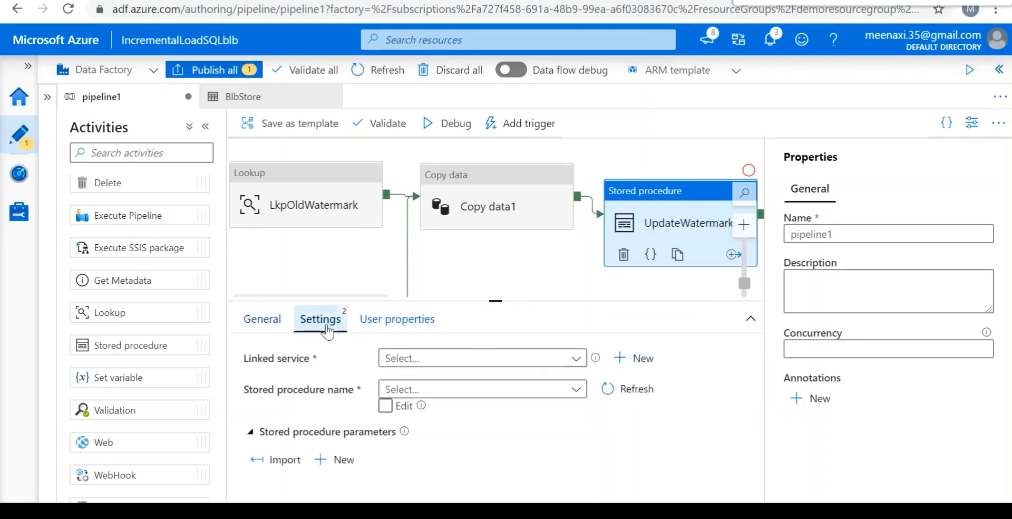
left_click(446, 364)
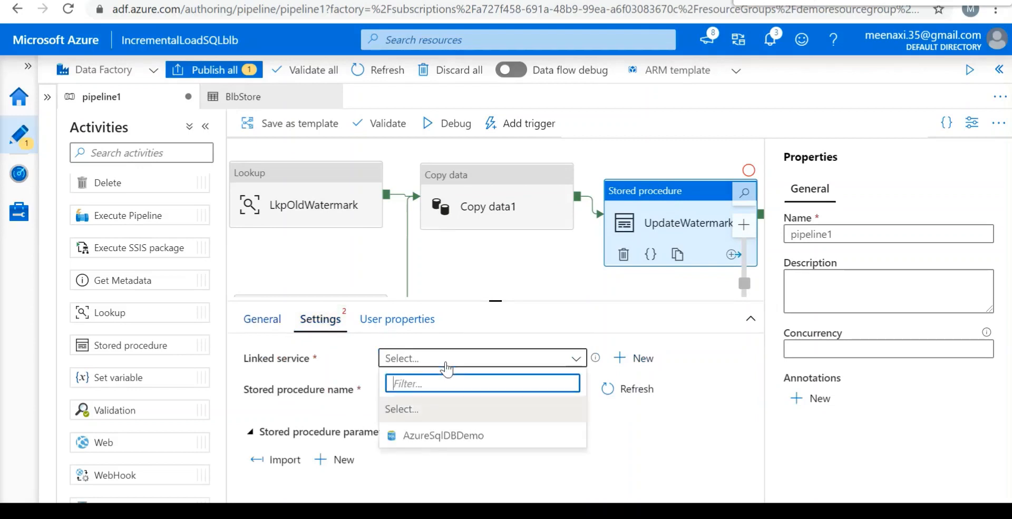
left_click(452, 436)
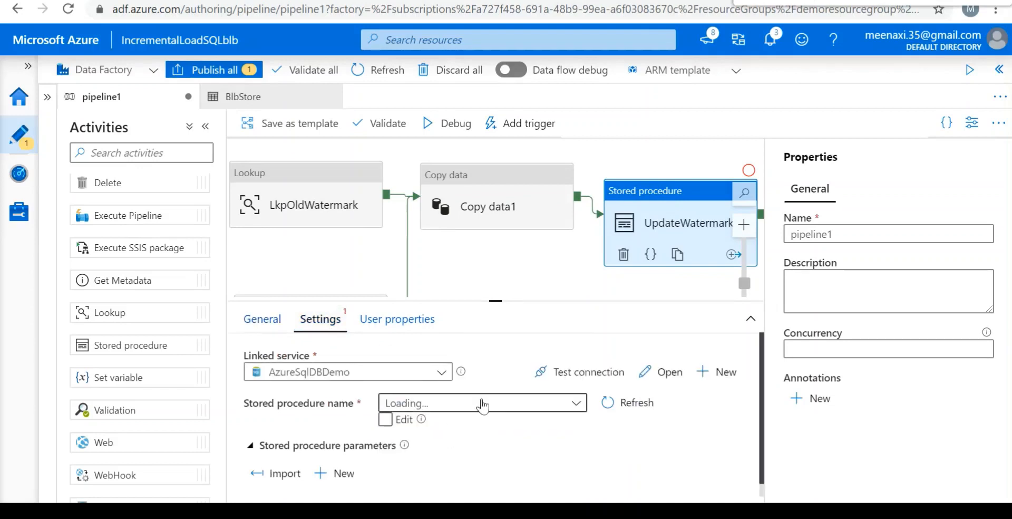
left_click(536, 406)
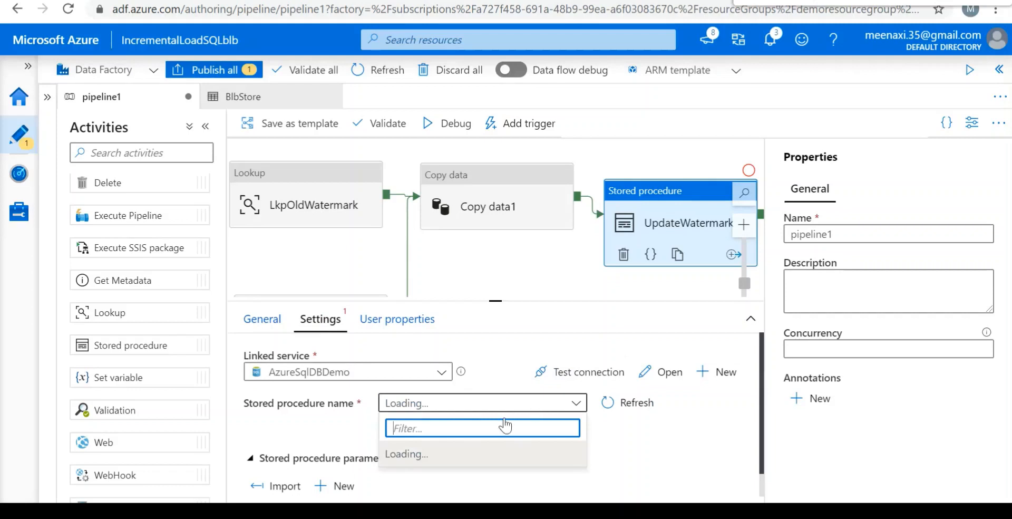
left_click(484, 481)
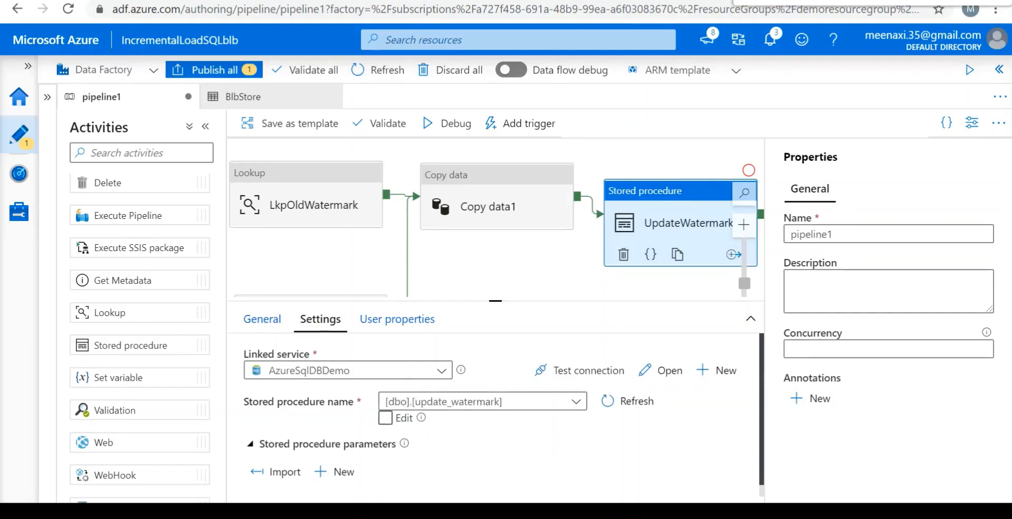
Add two new stored procedure parameter rows to the UpdateWatermark activity.
scroll(496, 414, "down", 1)
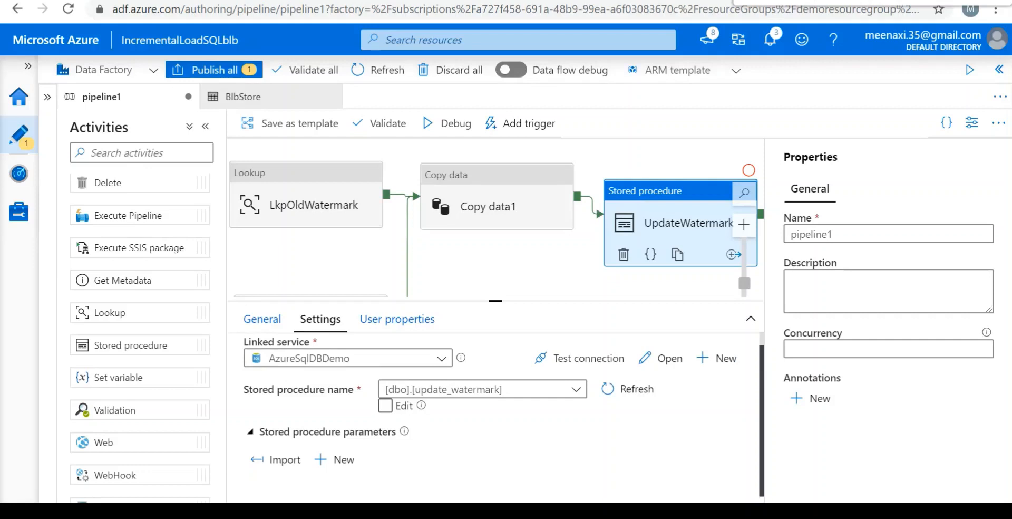
left_click(326, 469)
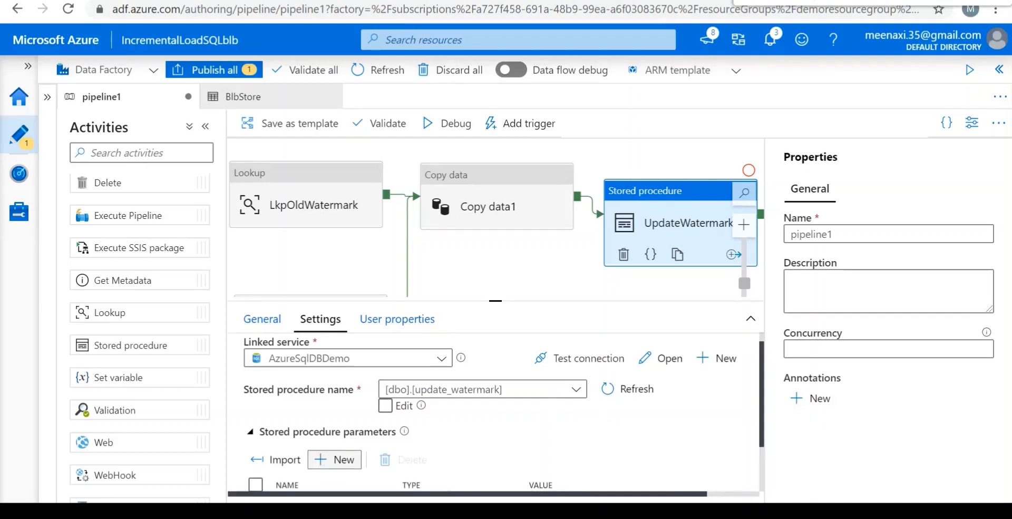
scroll(358, 448, "down", 2)
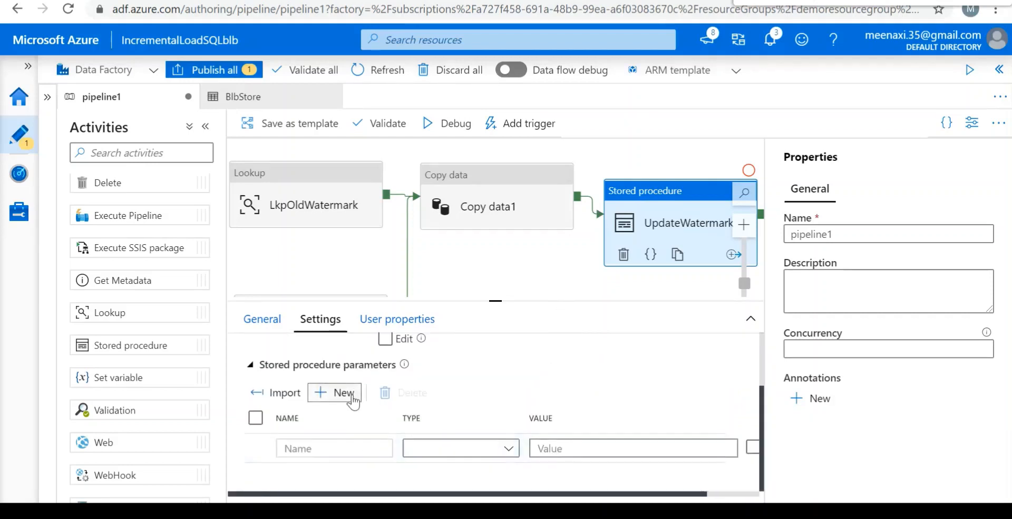
left_click(334, 393)
scroll(353, 402, "down", 1)
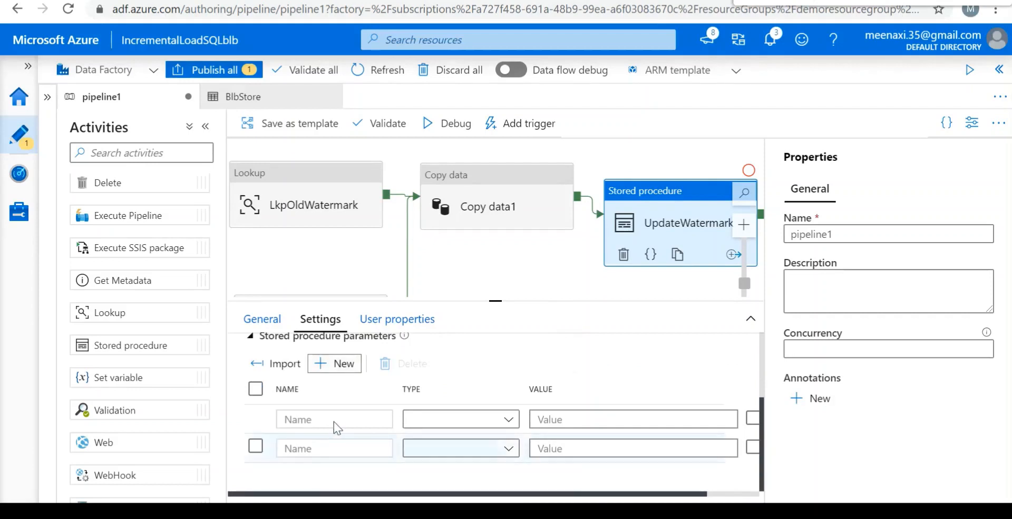
Name the first stored procedure parameter LastModifiedtime and set its type to Datetime.
left_click(348, 418)
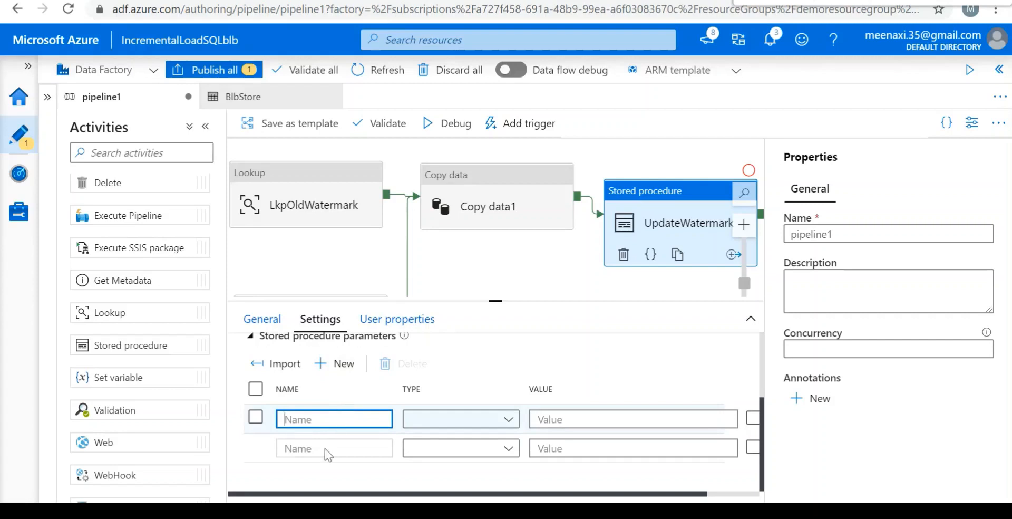
type("Last")
type("Modified")
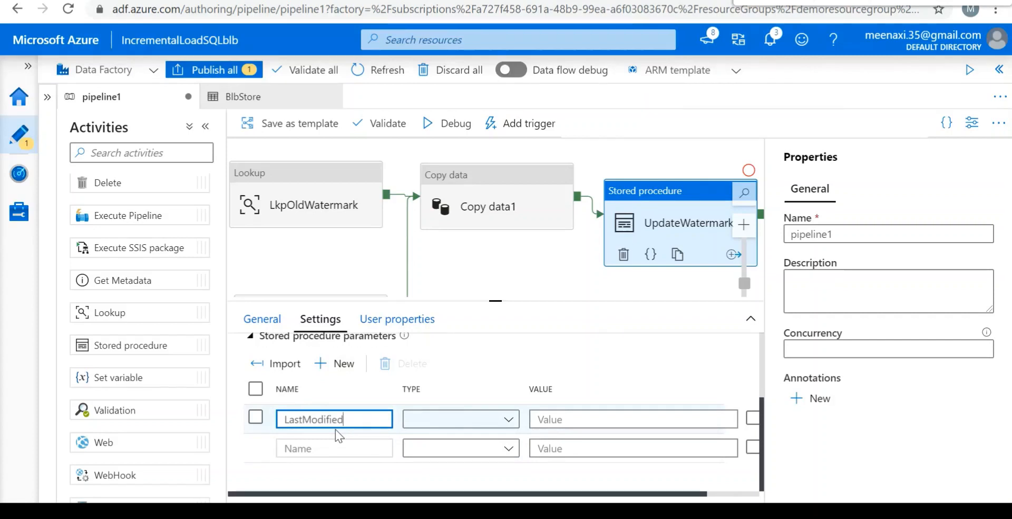
type("time")
left_click(425, 420)
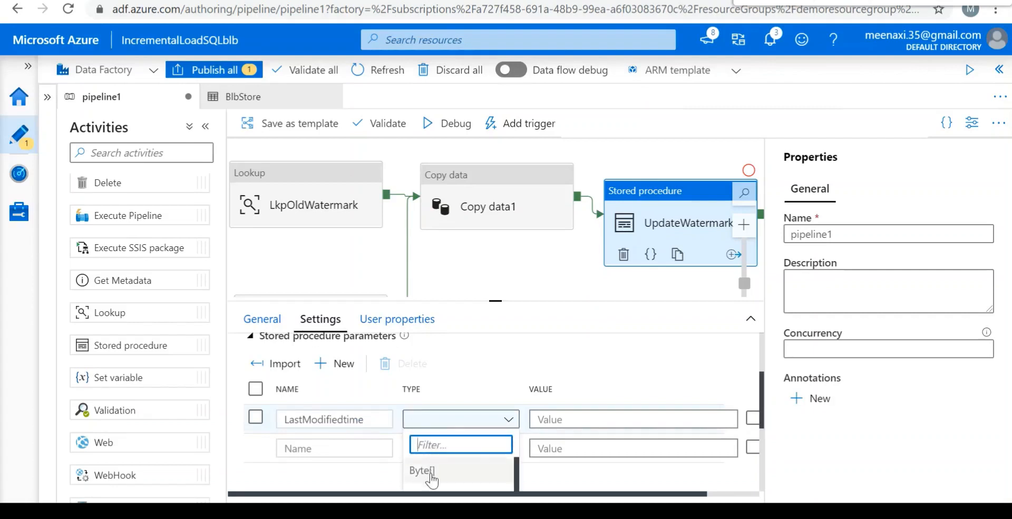
type("da")
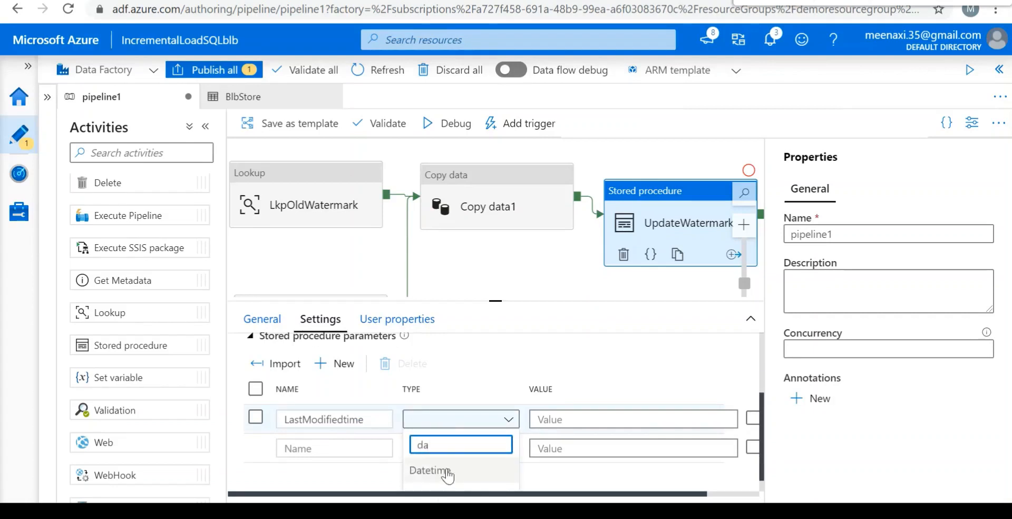
left_click(447, 469)
Name the second stored procedure parameter TableName and set its type to String.
left_click(352, 447)
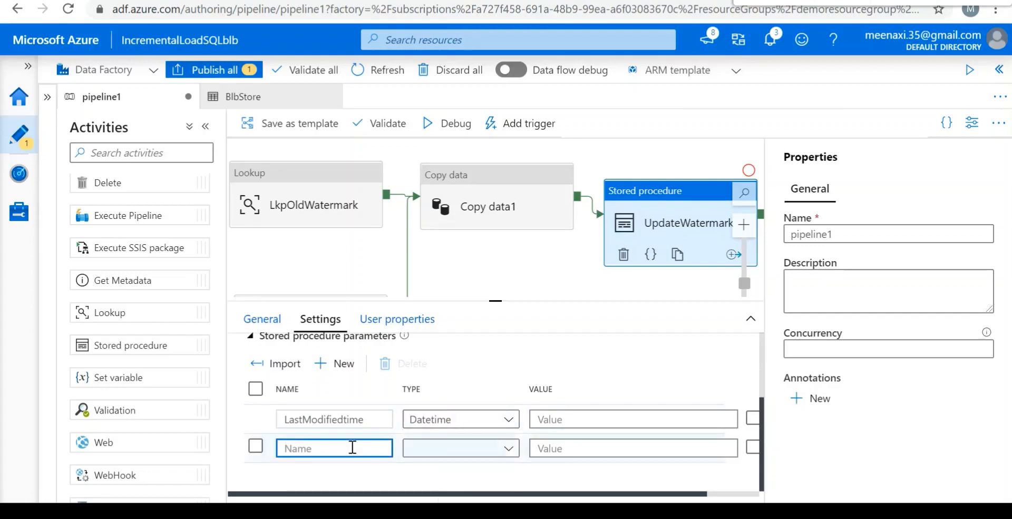
type("TableName")
left_click(481, 454)
type("stru")
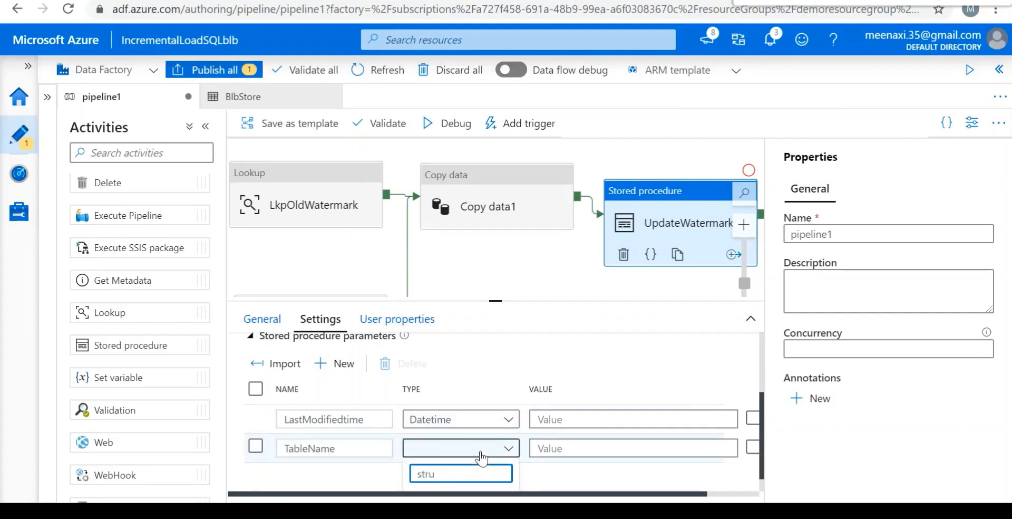
key("BackSpace")
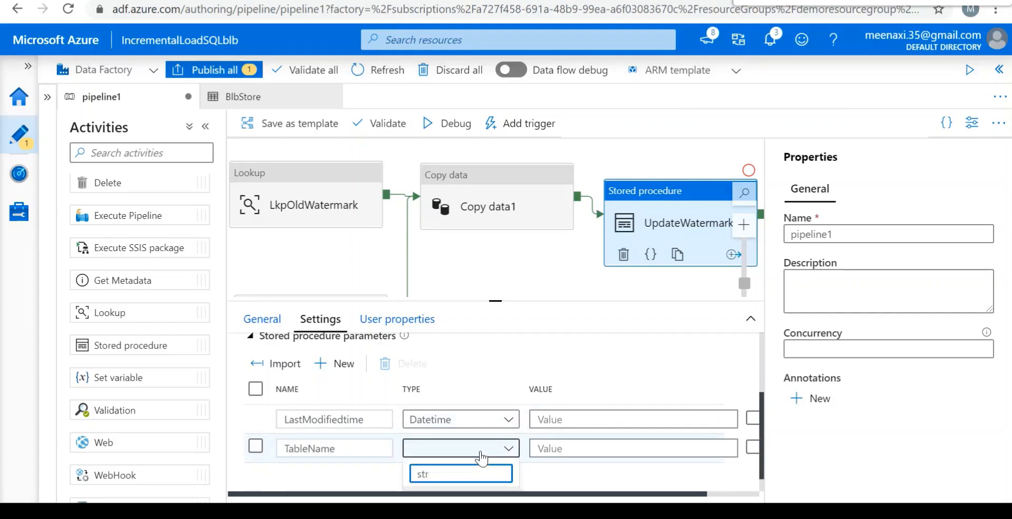
type("ing")
scroll(482, 458, "down", 1)
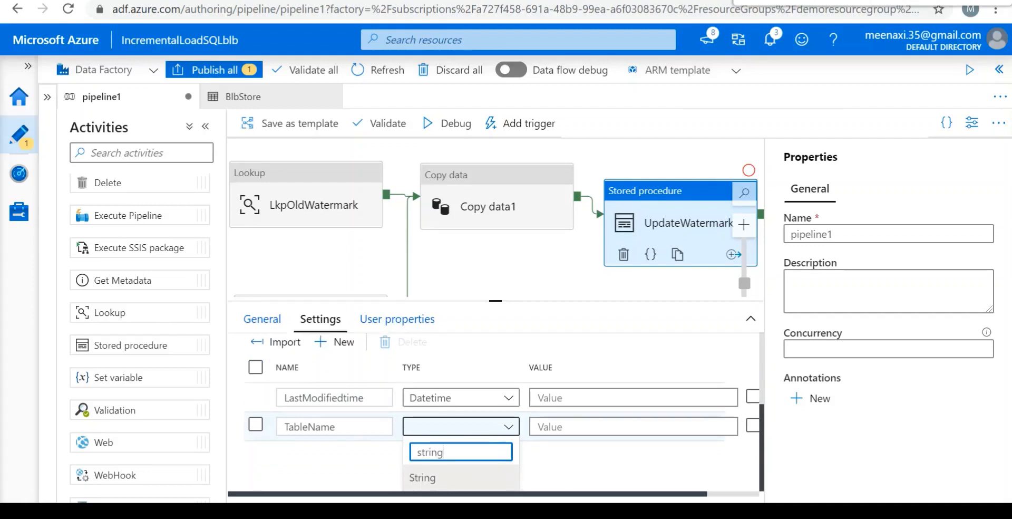
left_click(439, 480)
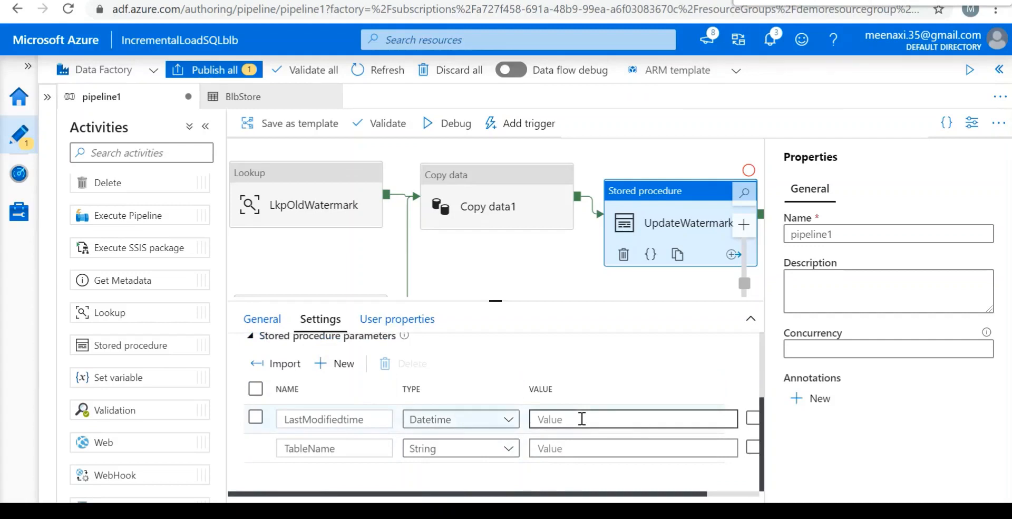
Set the LastModifiedtime parameter's value to @{activity('LkpNewWatermarkActivity').output.firstRow.NewWatermarkvalue}.
left_click(582, 419)
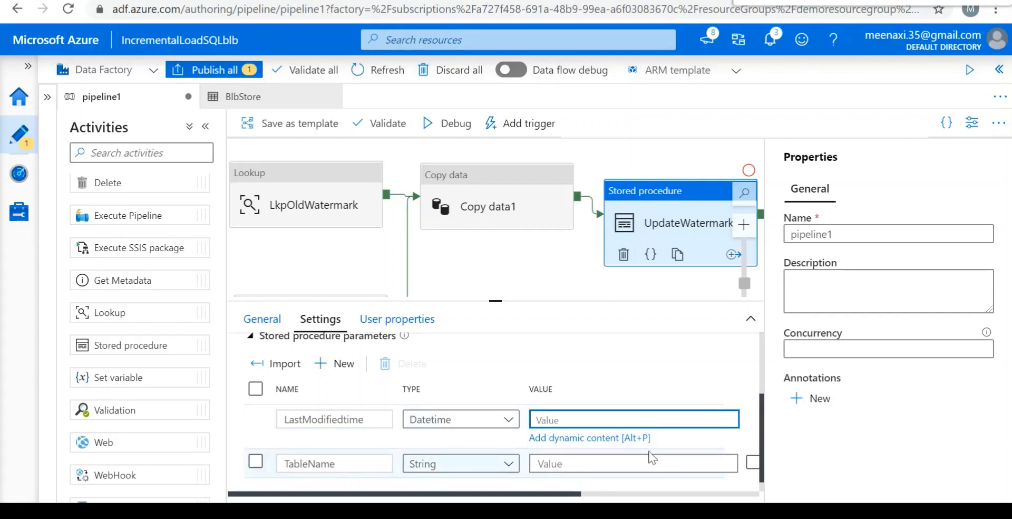
type("A")
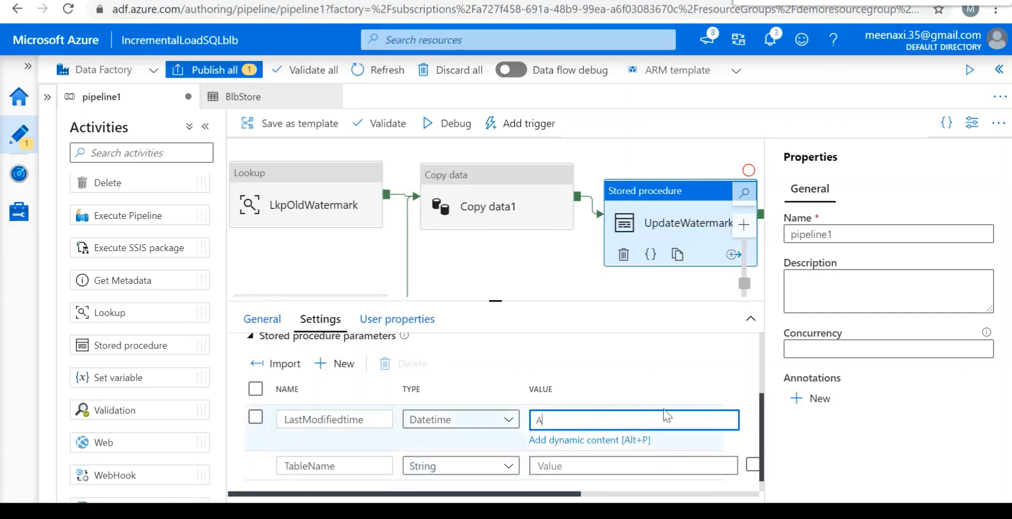
key("BackSpace")
type("@{")
type("activity()'LkpNew")
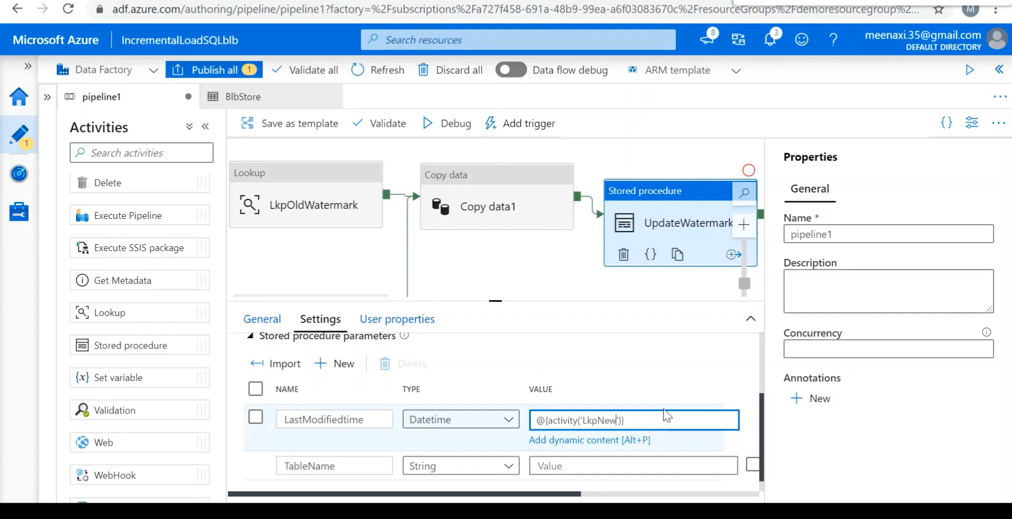
type("WaterMark")
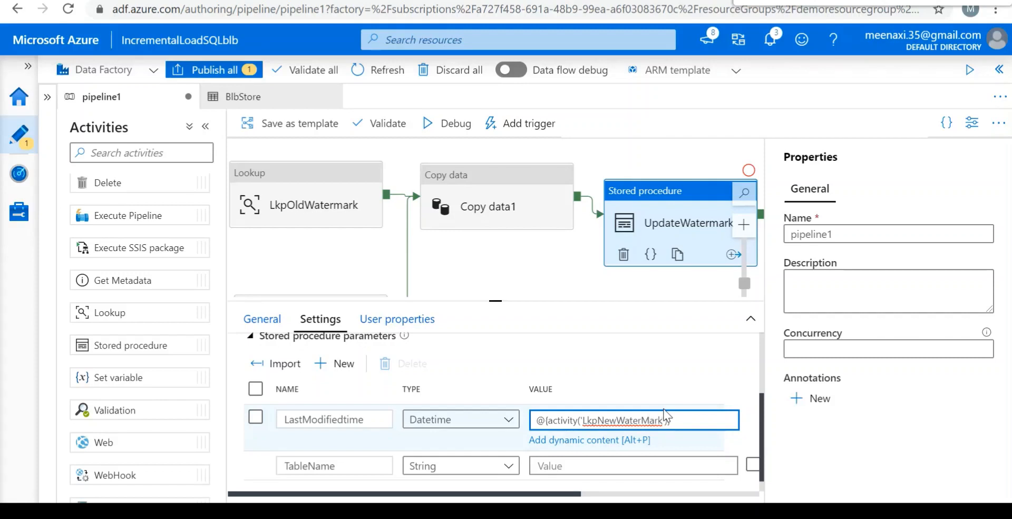
key("BackSpace")
type("m")
type("Activity')")
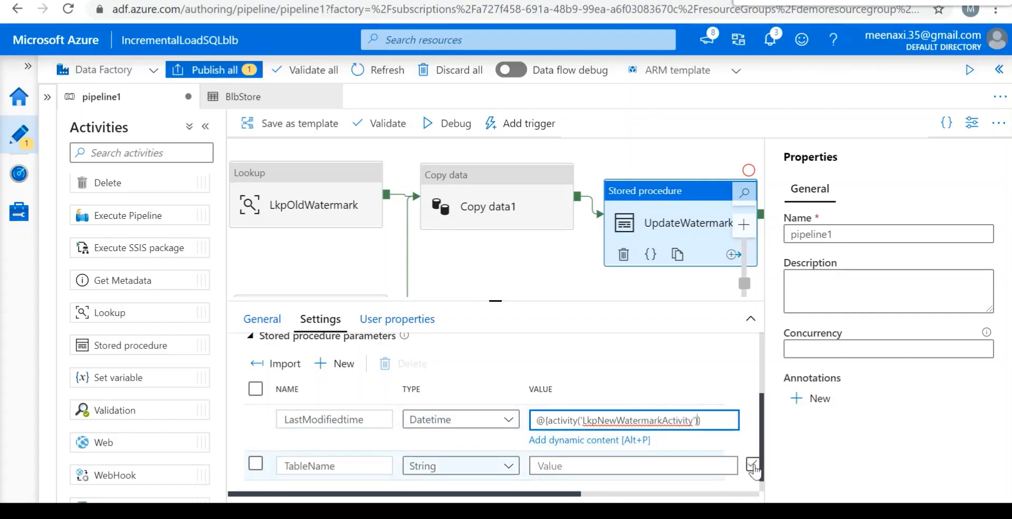
type(".o")
type("utput.firstRow.NewWatermarkvalue")
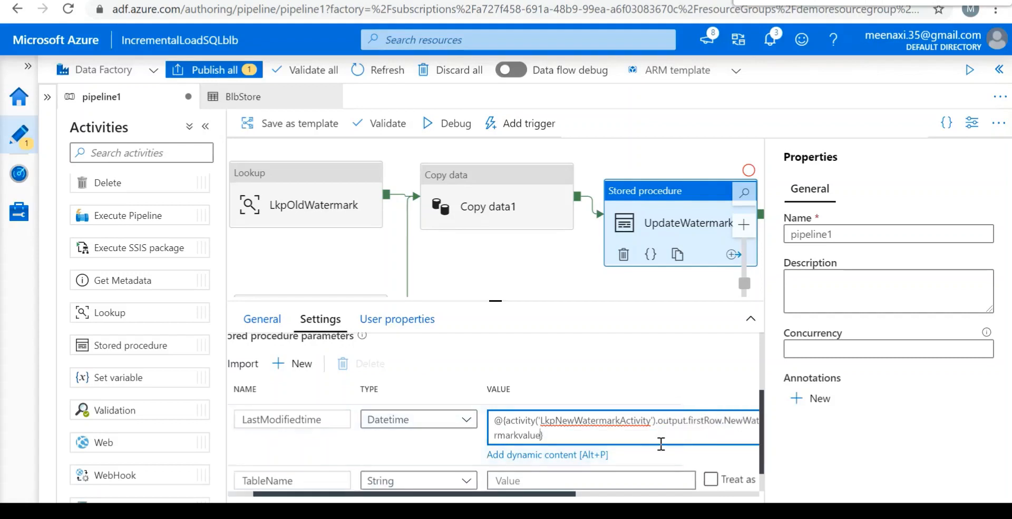
Set the TableName parameter's value to @{activity('LkpOldWatermark').output.firstRow.TableName}.
left_click(567, 479)
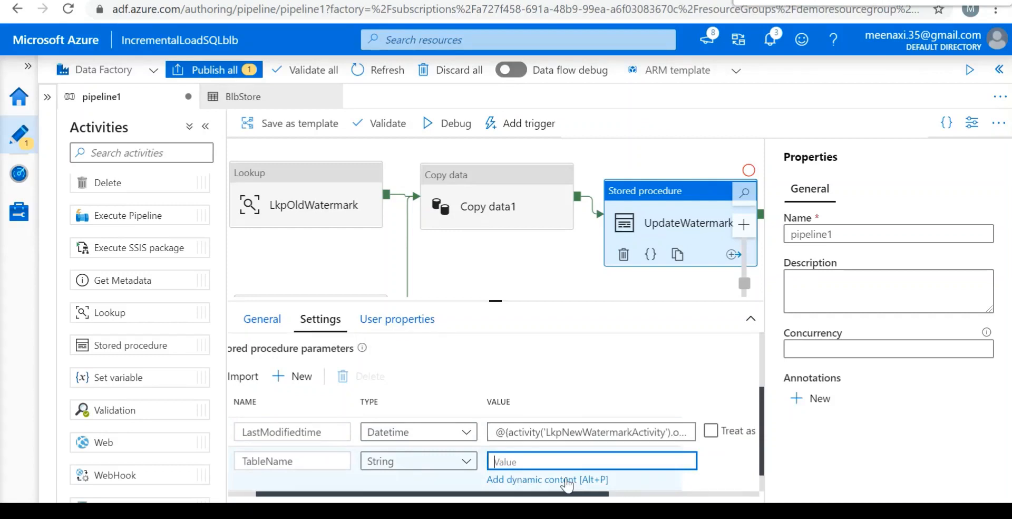
type("@")
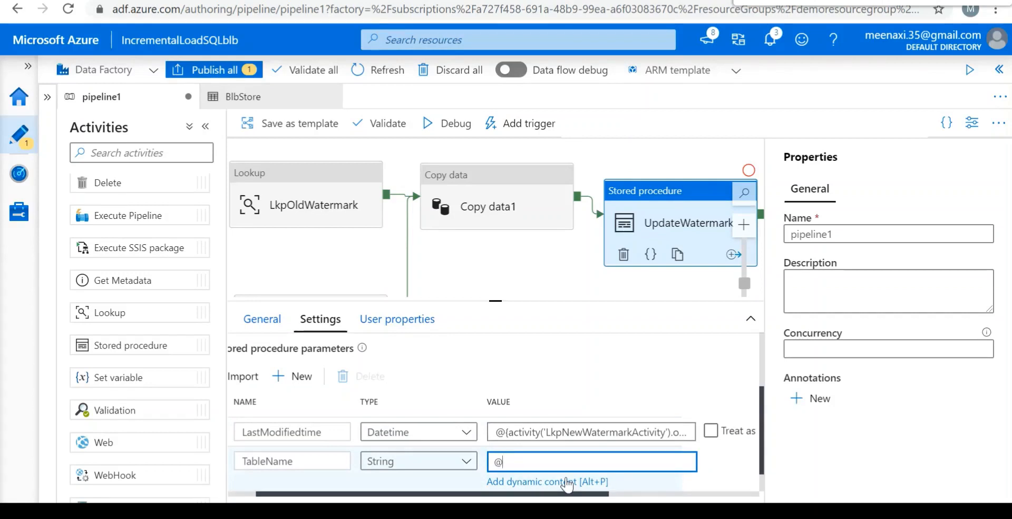
type("activity")
type("{")
type("}")
type("()")
type("'")
type("'")
type("Lkp")
type("Old")
type("W")
type("ater")
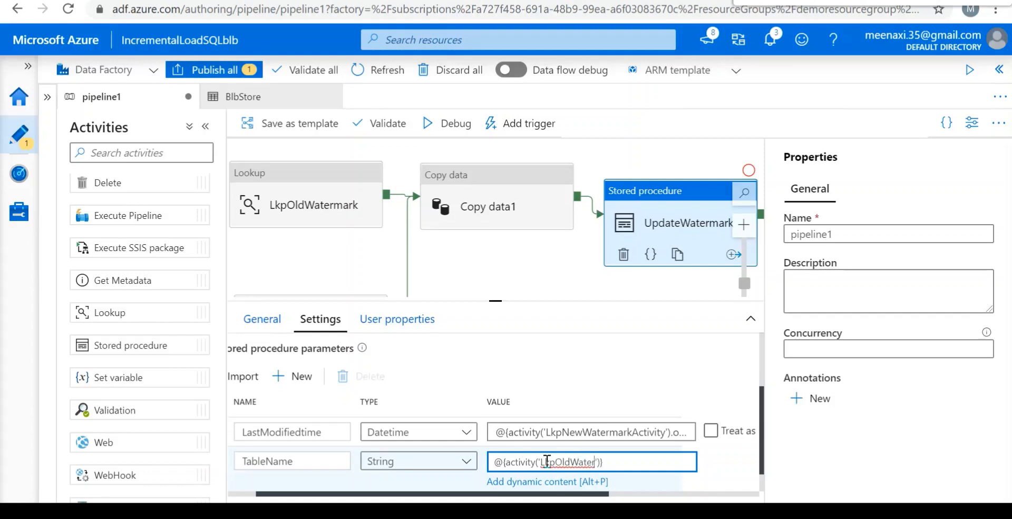
type("mark")
type(".output.first")
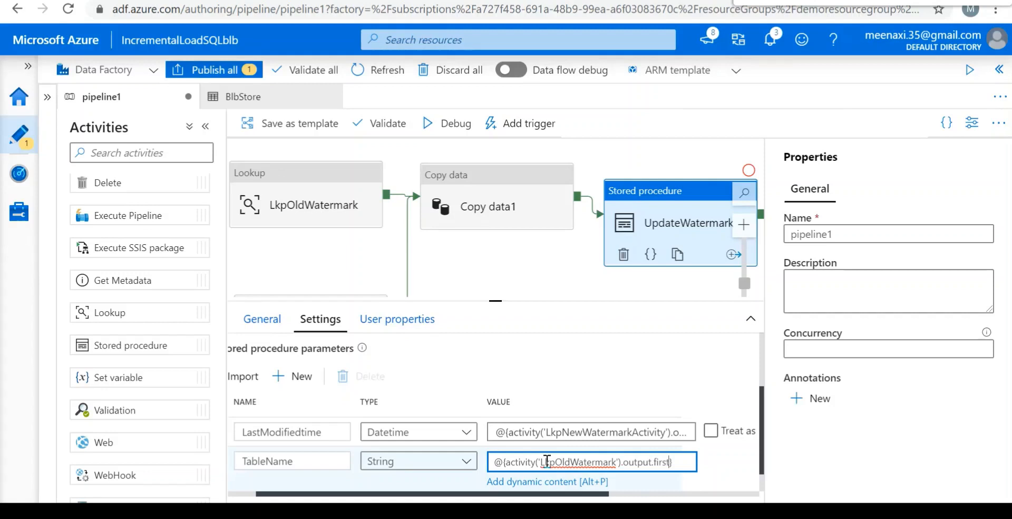
type("Row")
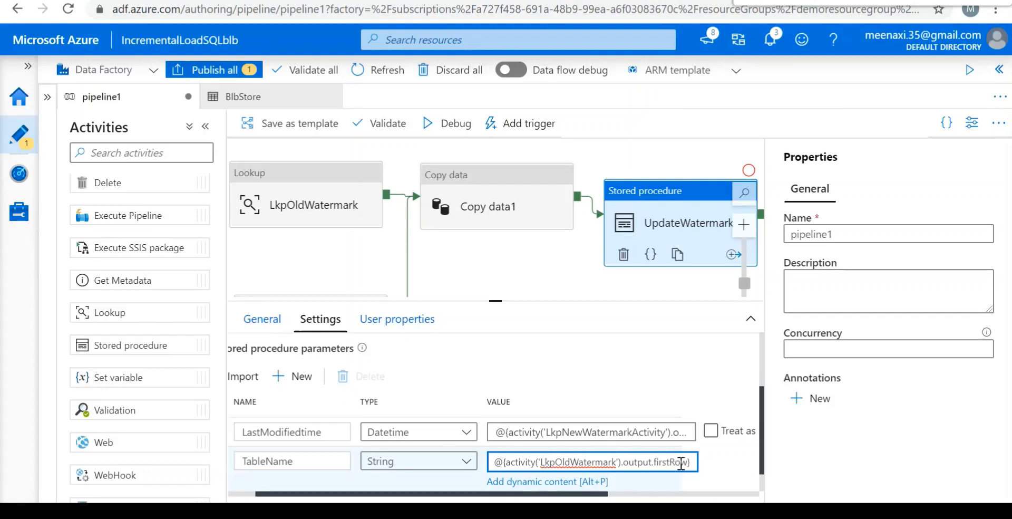
type(".TableName")
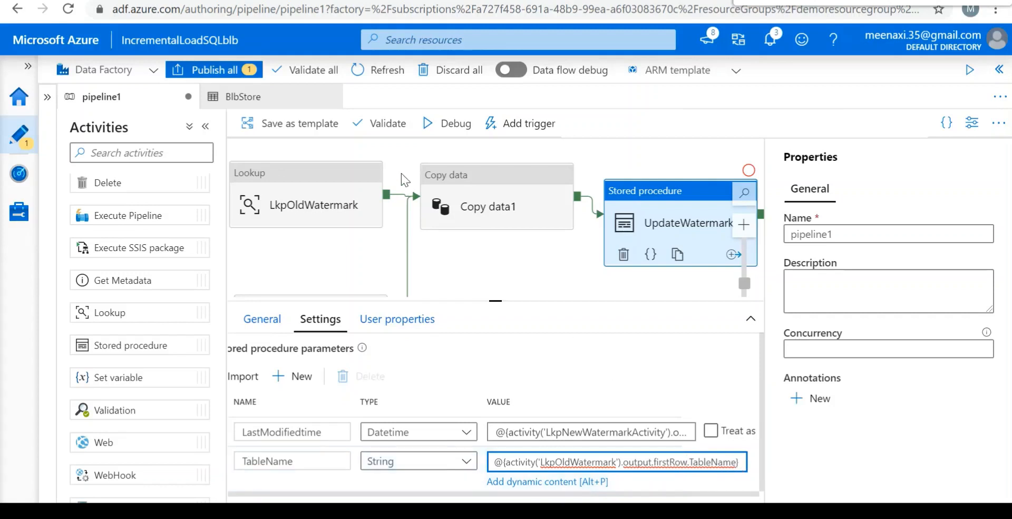
Validate pipeline1 and publish its pending changes to the live environment.
left_click(370, 126)
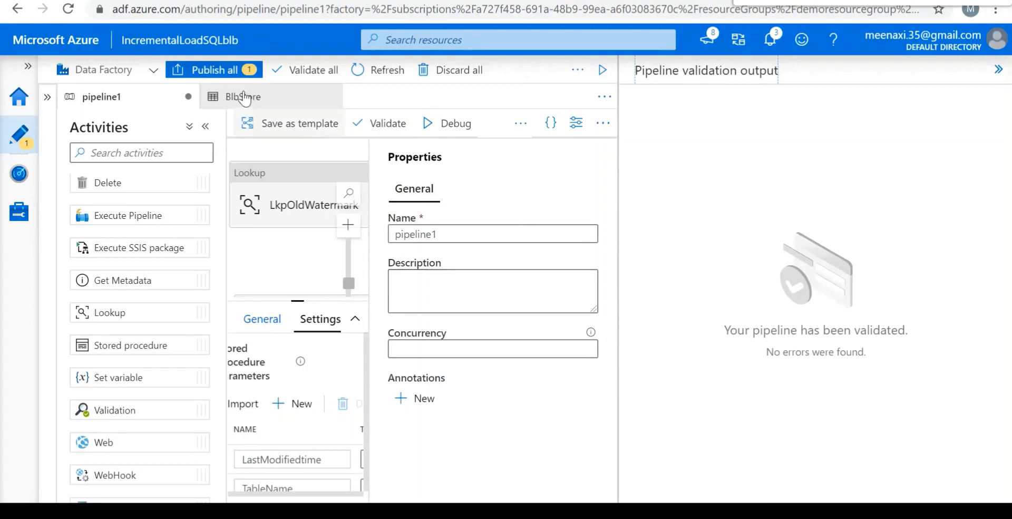
left_click(215, 69)
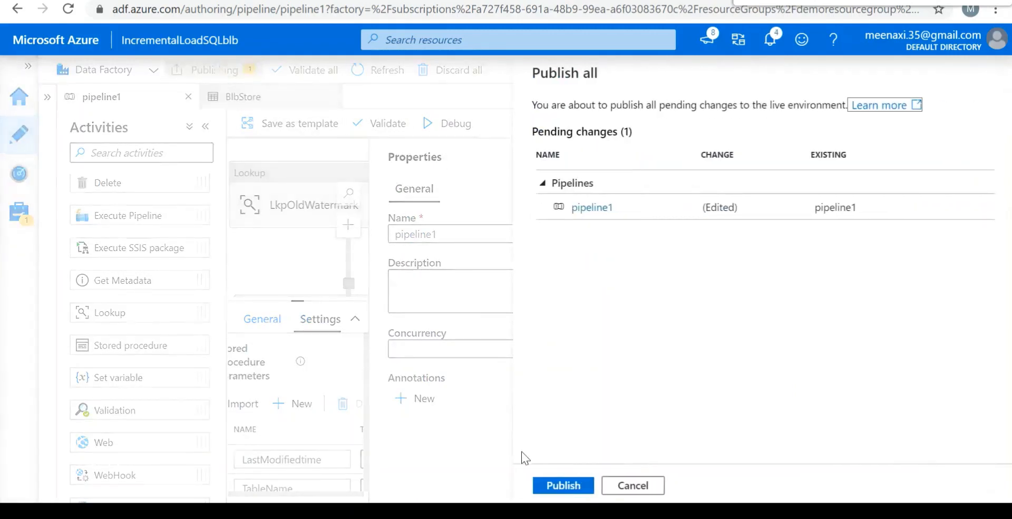
left_click(561, 486)
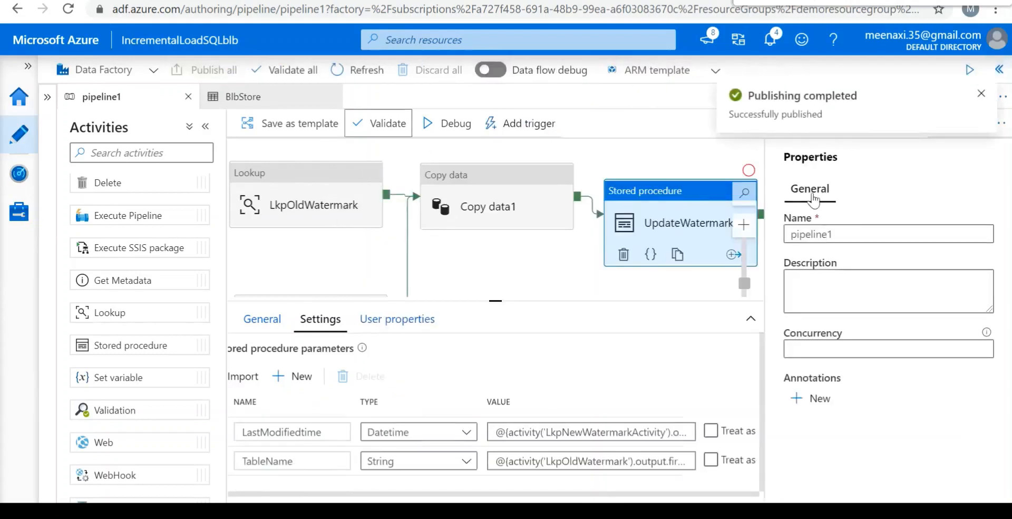
Run pipeline1 in debug mode and refresh the run output until every activity has finished.
left_click(456, 132)
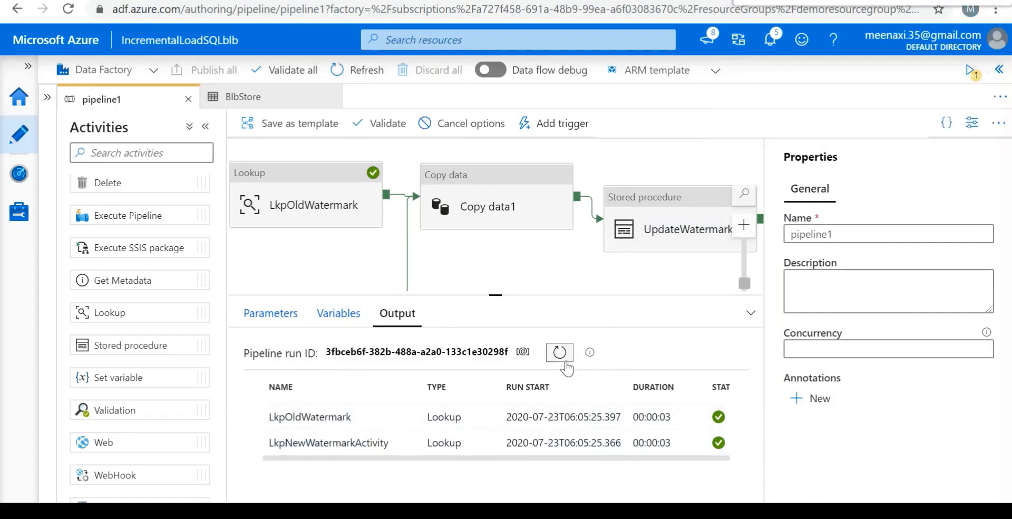
left_click(562, 359)
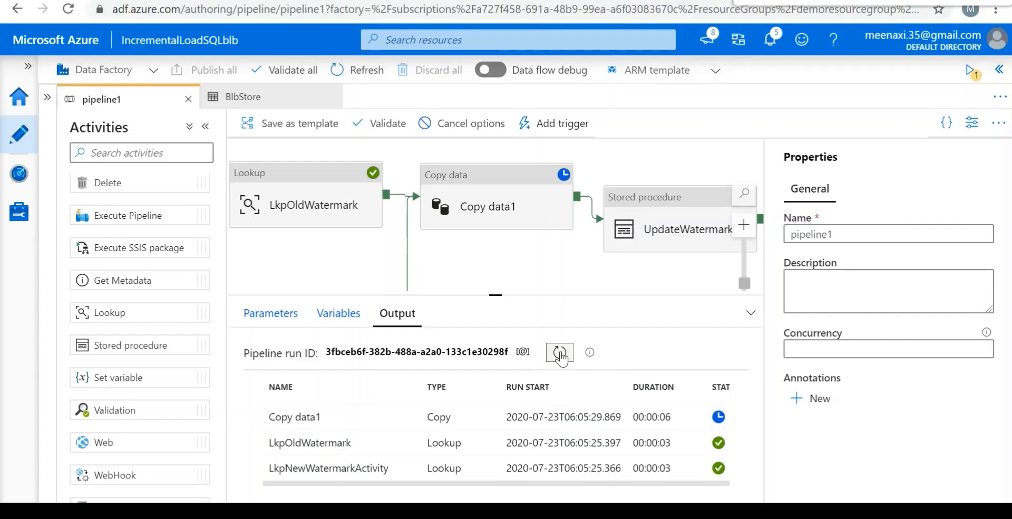
left_click(562, 359)
left_click(562, 359)
left_click(562, 359)
left_click(562, 358)
left_click(562, 358)
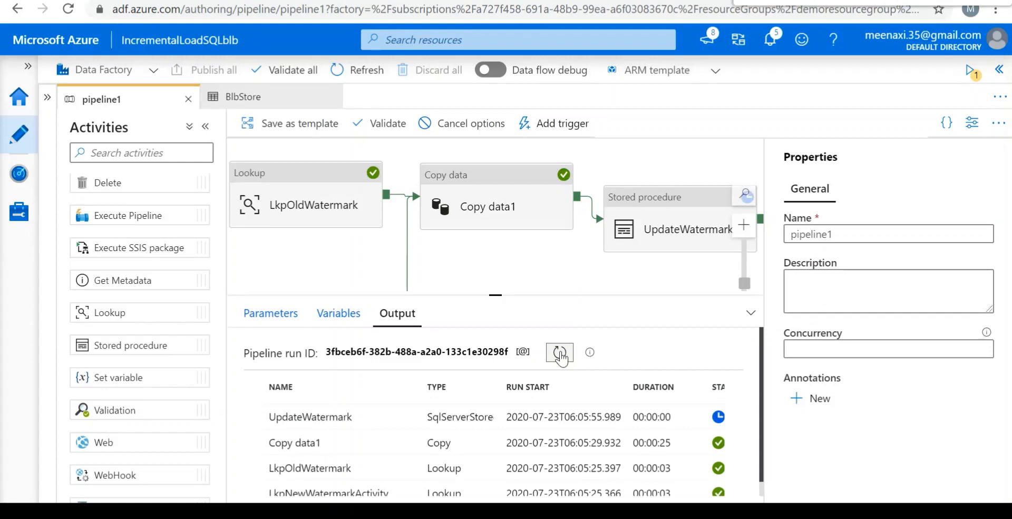
left_click(562, 359)
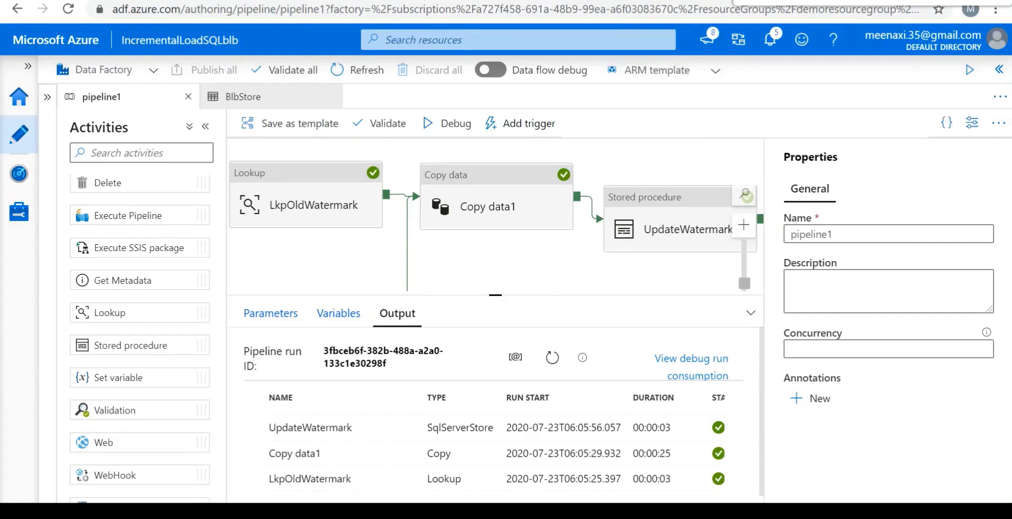
Open the Azure portal home page in a new browser tab by way of the azure.microsoft.com site.
key("ctrl+t")
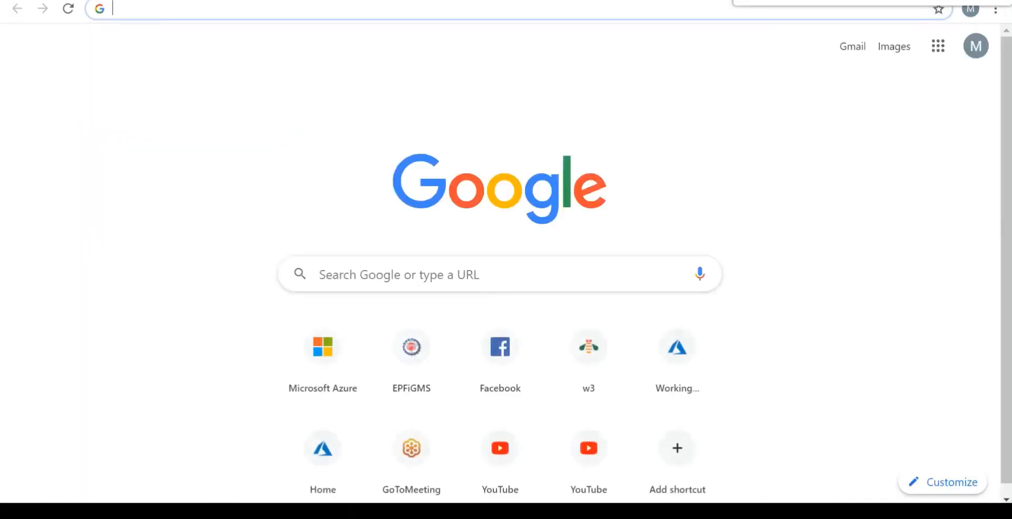
type("az")
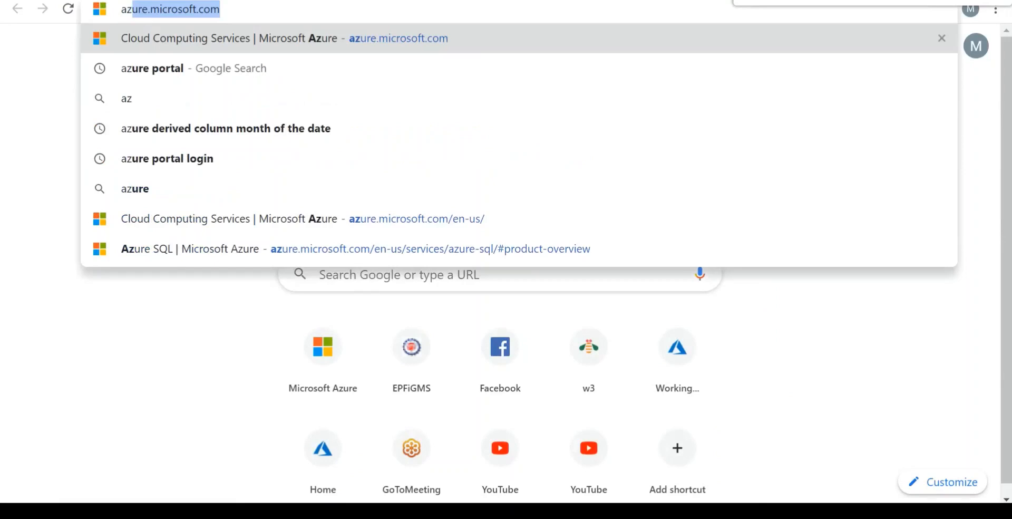
key("Return")
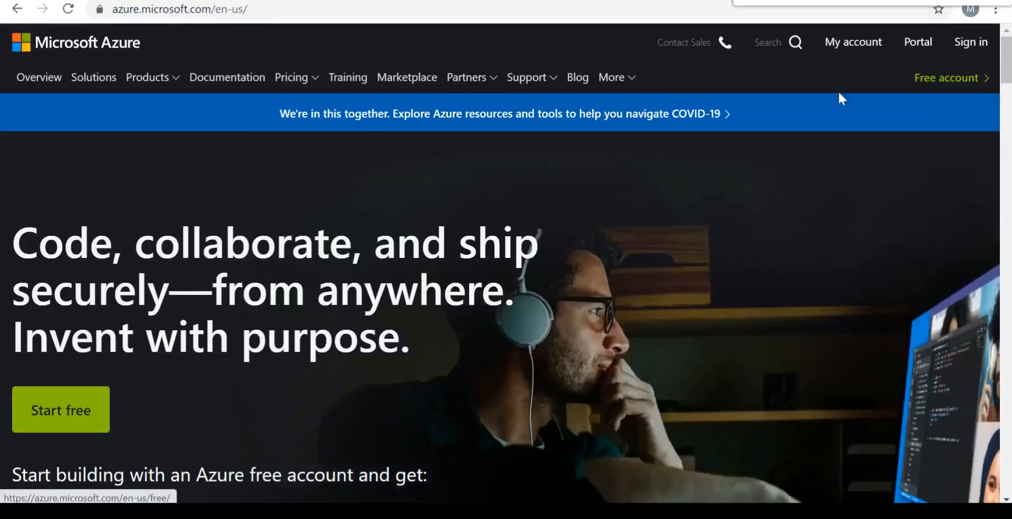
left_click(864, 52)
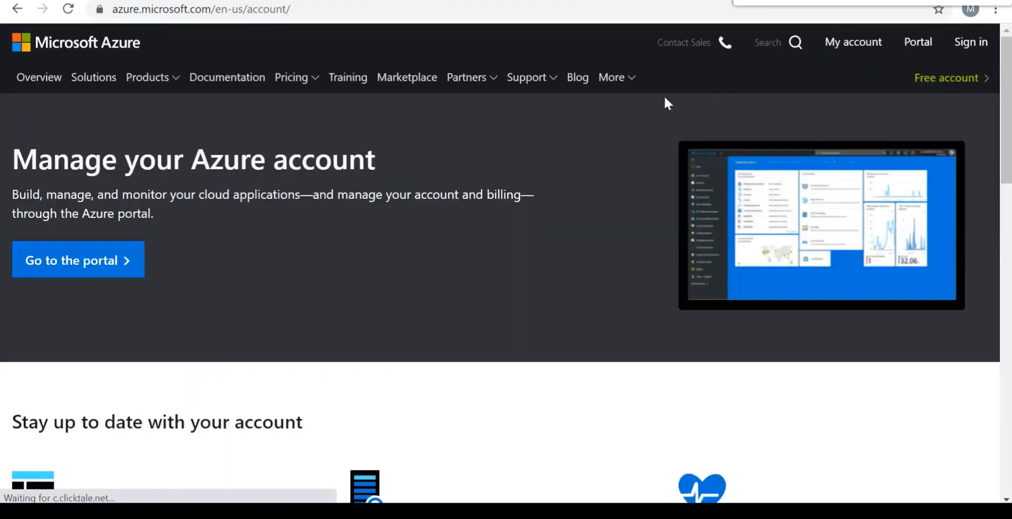
left_click(926, 43)
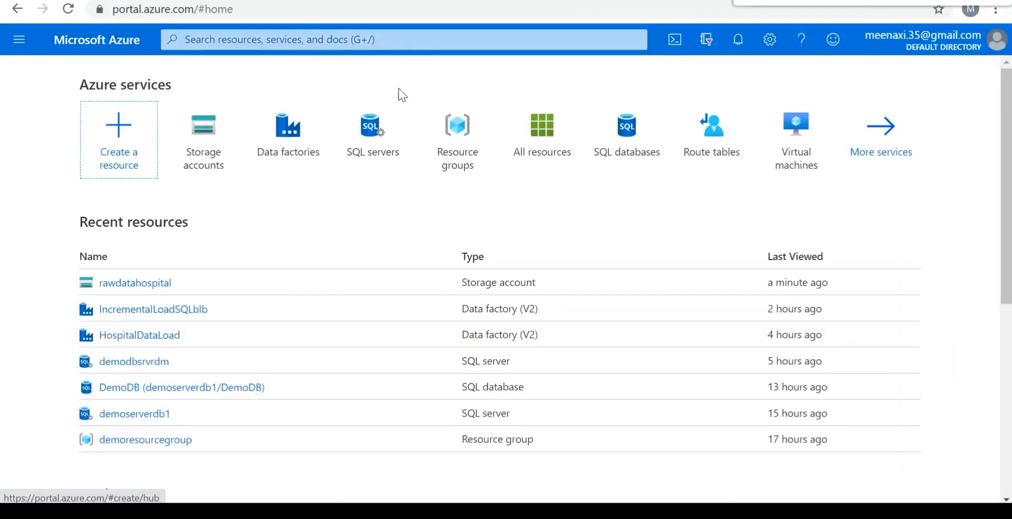
Include the active Azure Pass - Sponsorship subscription in the storage accounts filter and open the rawdatahospital account.
left_click(210, 141)
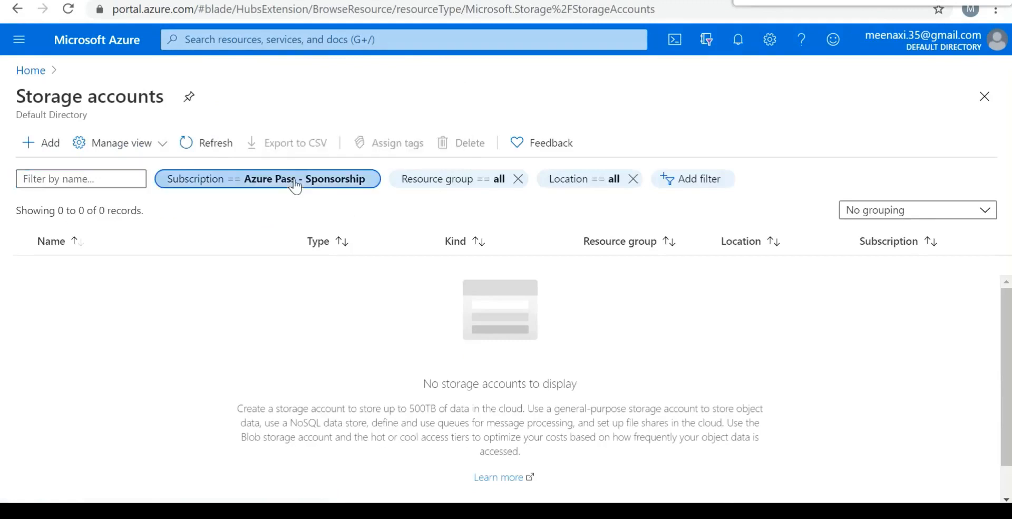
left_click(295, 181)
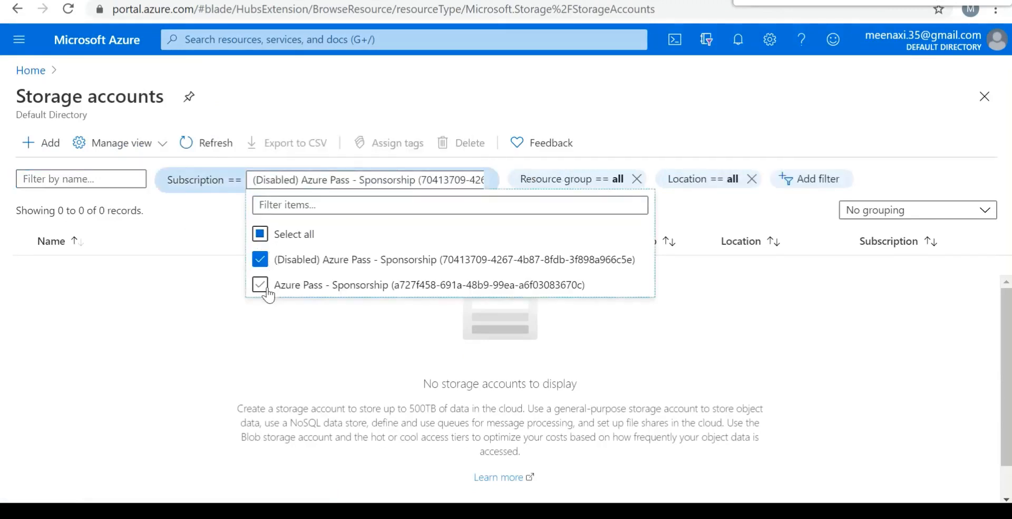
left_click(261, 287)
left_click(200, 312)
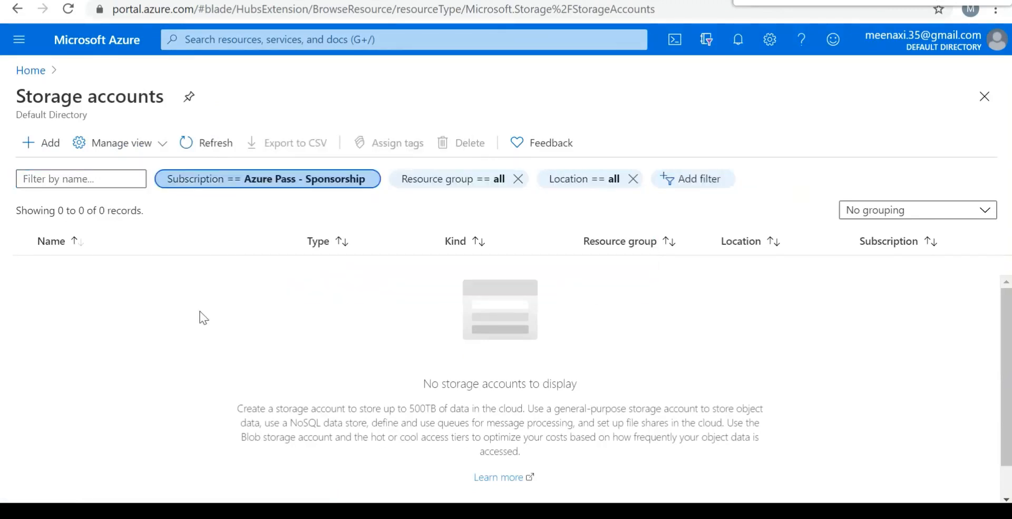
left_click(83, 270)
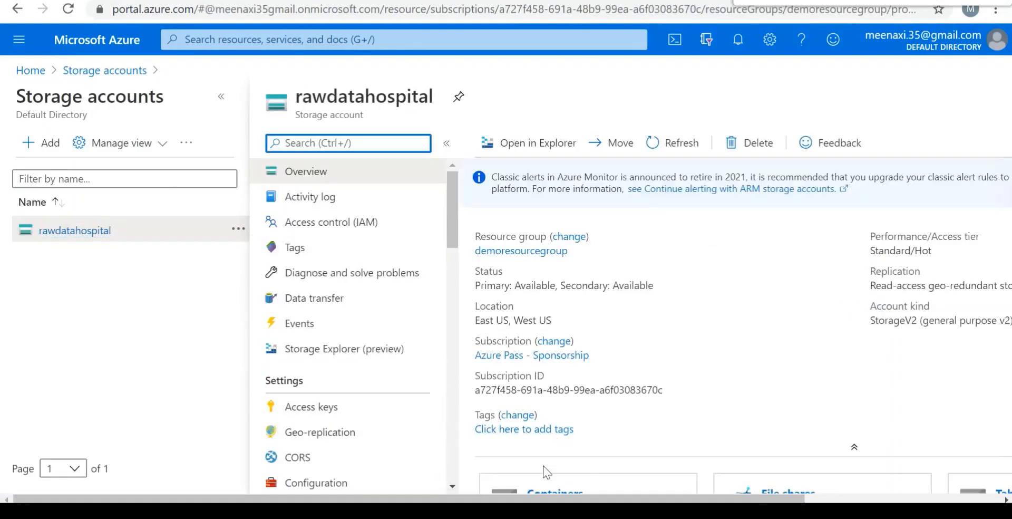
Open the Incremental blob in the adftutorial container's incrementalcopy folder and examine the copied rows.
scroll(594, 463, "down", 2)
left_click(591, 448)
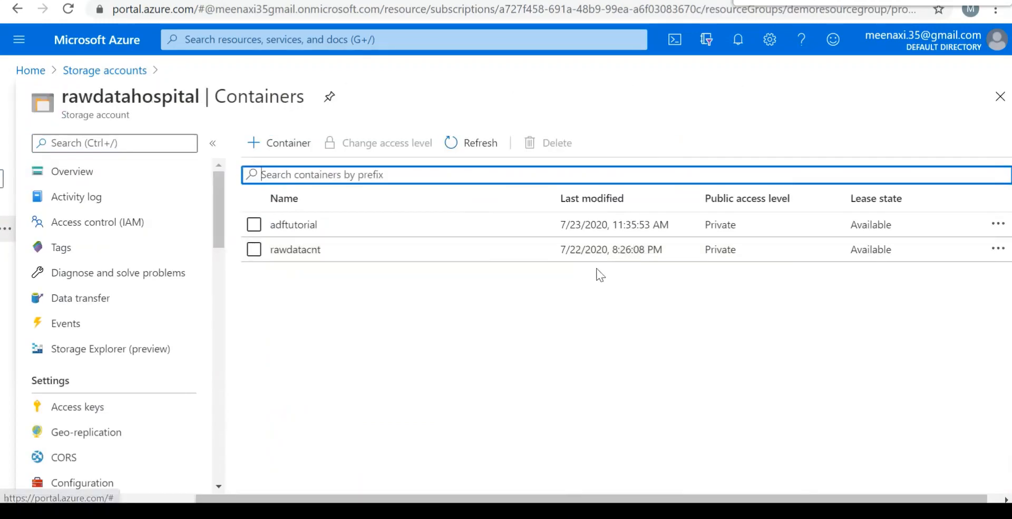
left_click(292, 227)
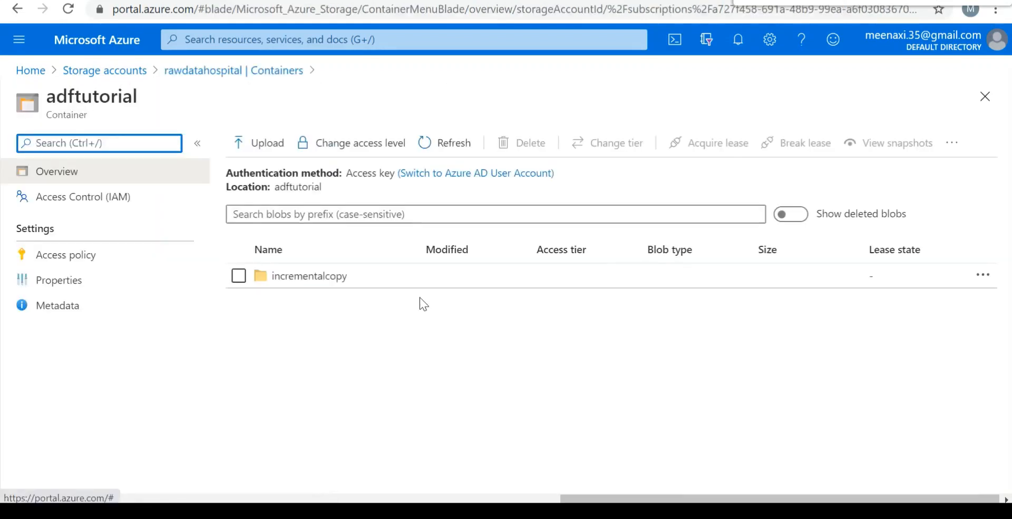
left_click(288, 279)
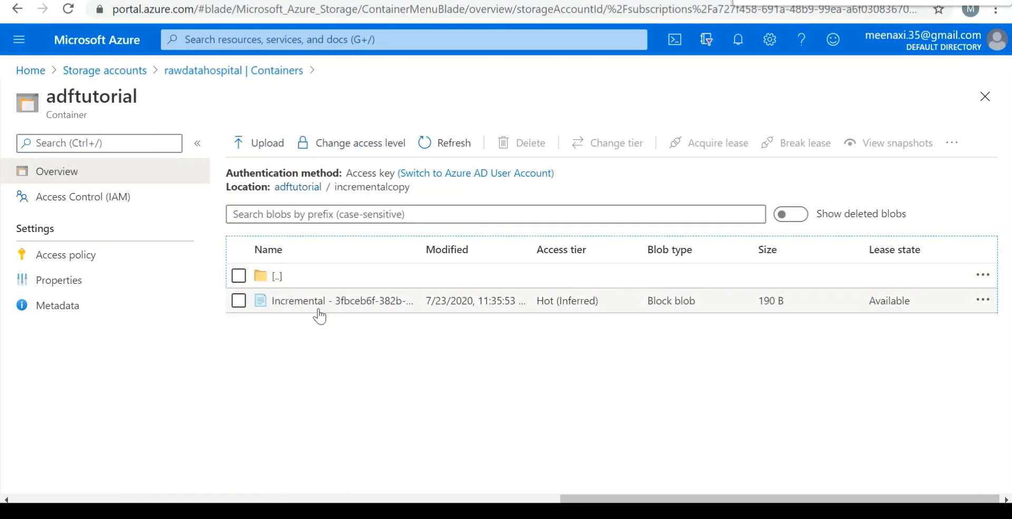
right_click(306, 314)
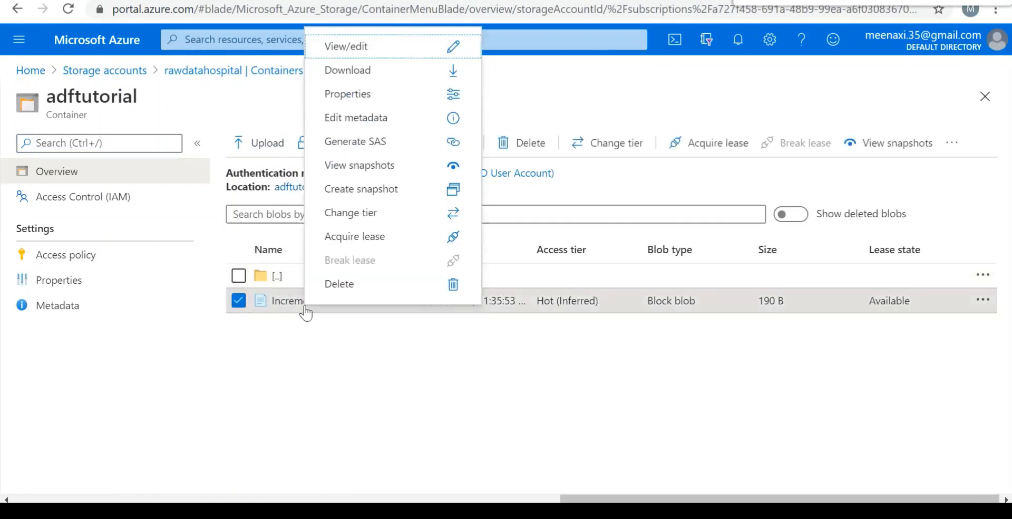
left_click(403, 47)
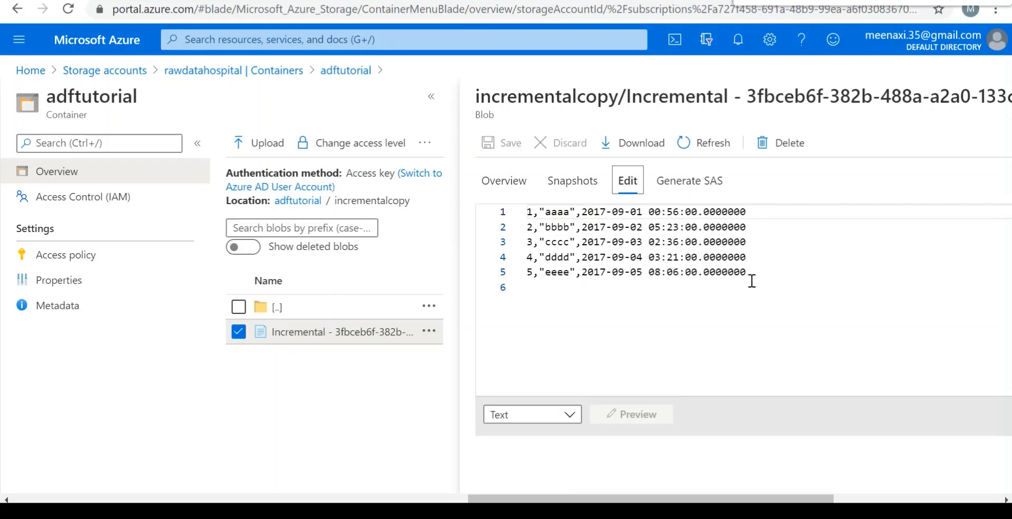
Switch to SQL Server Management Studio, bring up the SQLQuery10.sql script and hide its results pane.
mouse_move(580, 501)
left_click(596, 475)
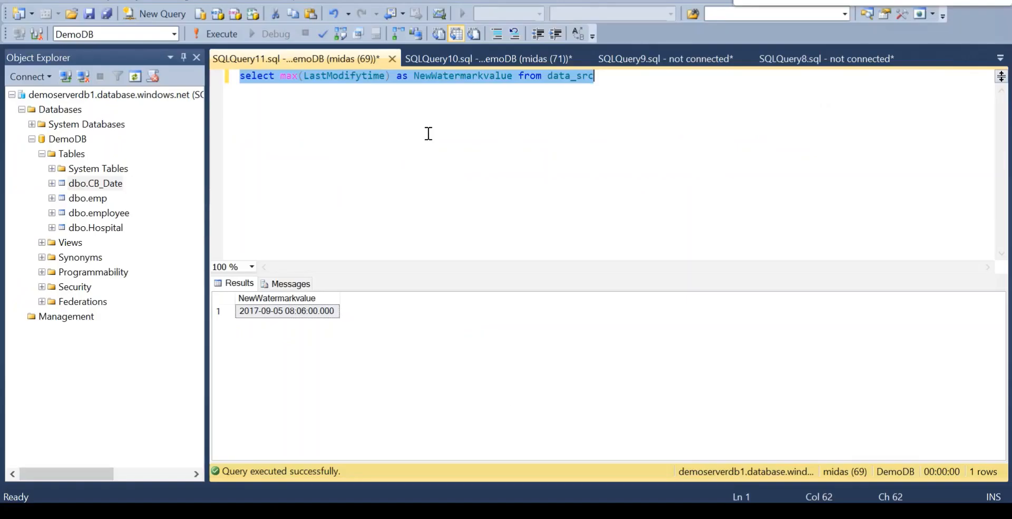
left_click(505, 58)
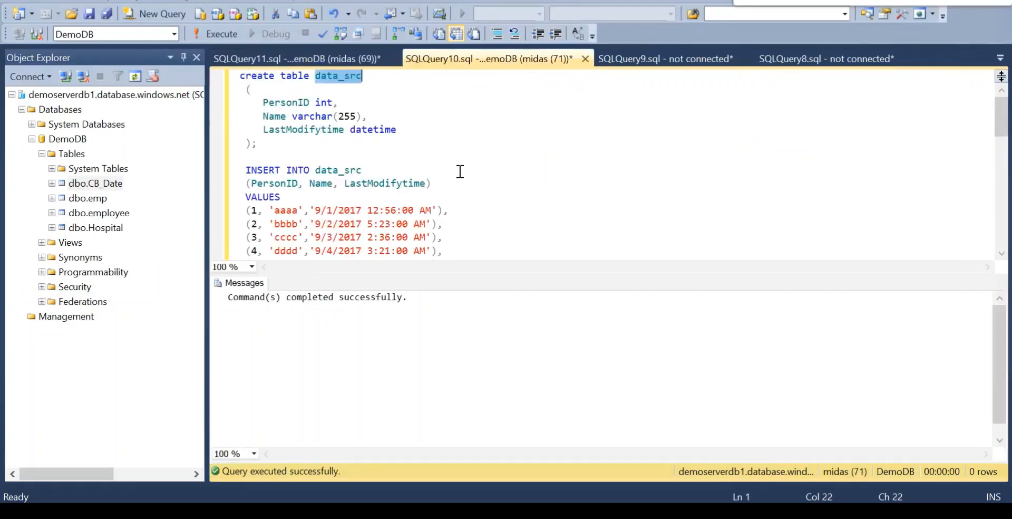
left_click(257, 210)
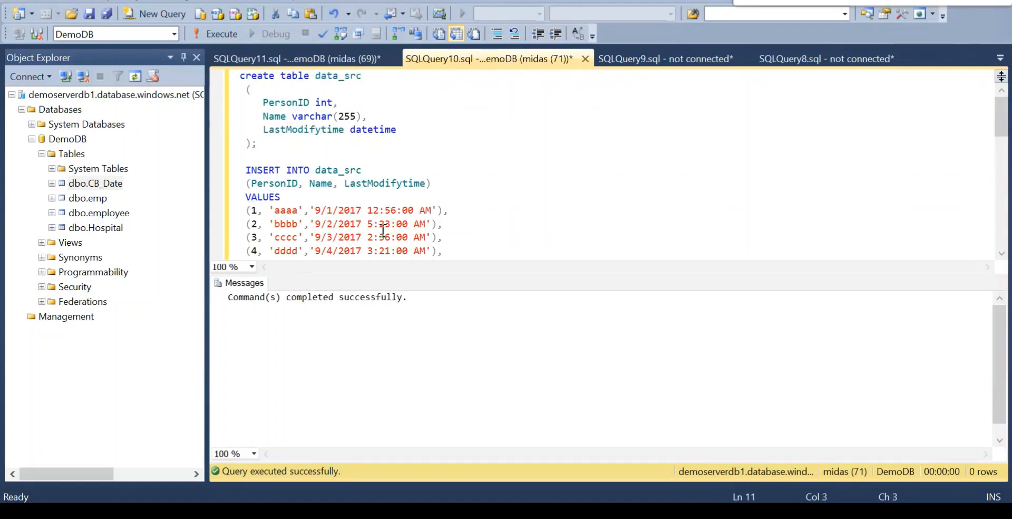
left_click(462, 244, "shift")
left_click(462, 244)
key("ctrl+r")
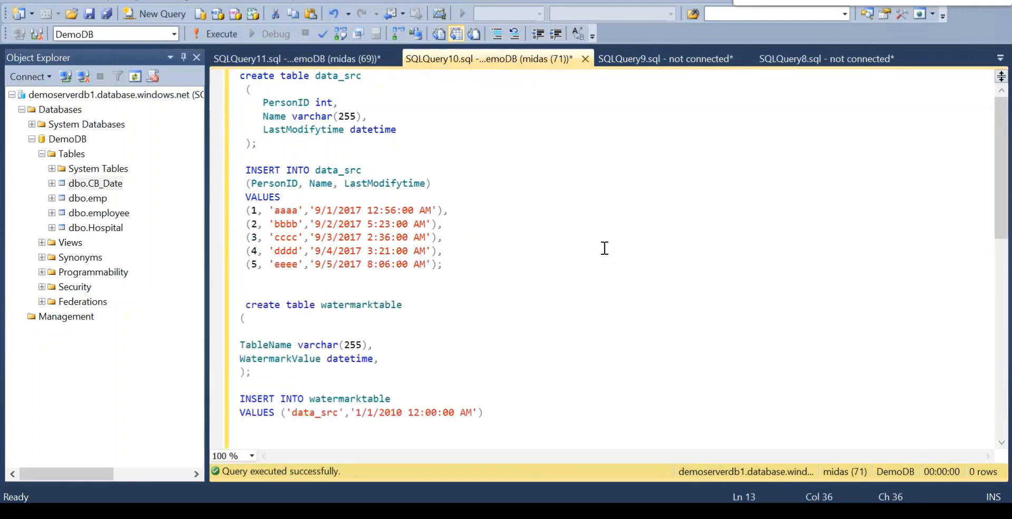
Copy the two data_source_table INSERT statements for rows 6 and 7 from the notes into the script below the data_src insert.
left_click(460, 274)
key("Return")
key("Return")
key("Return")
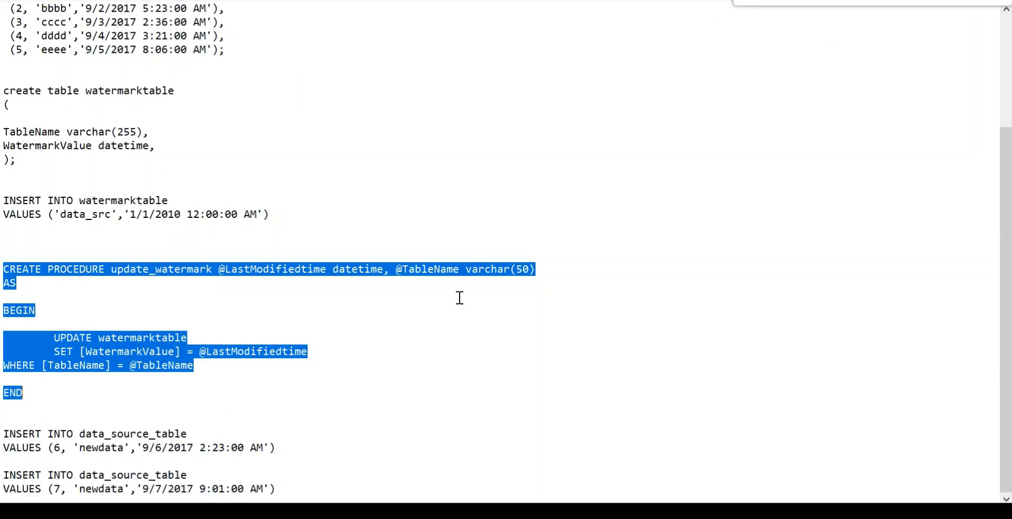
left_click(6, 434)
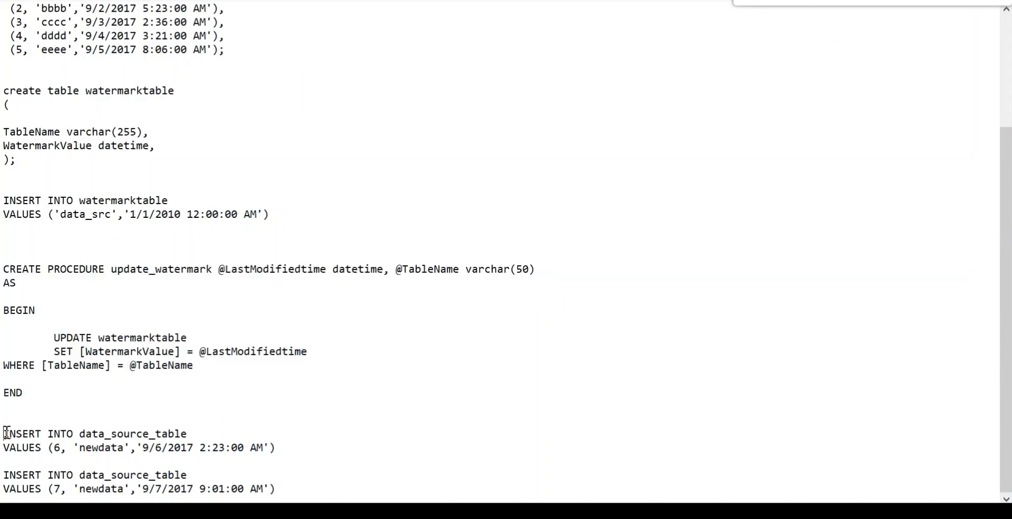
left_click_drag(7, 434, 287, 487)
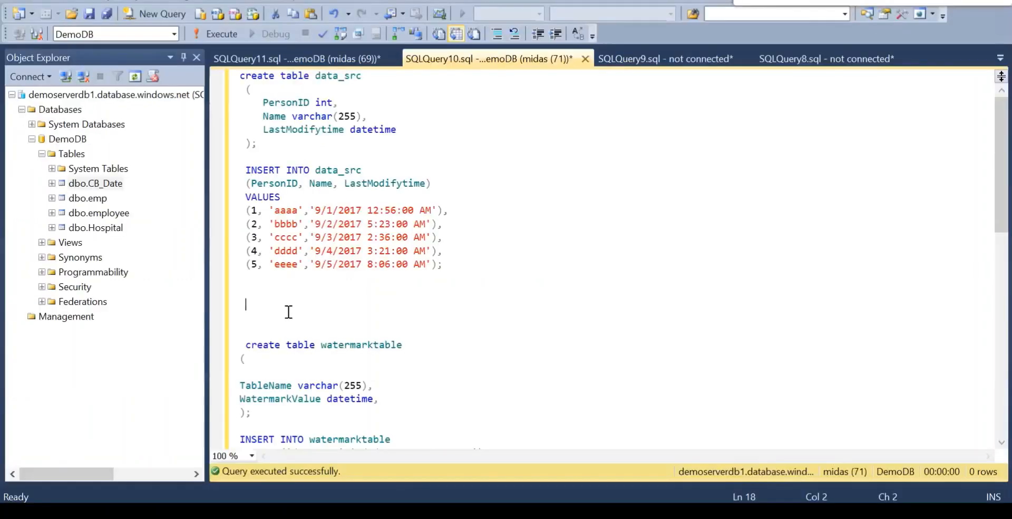
type("INSERT INTO data_source_table VALUES (6, 'newdata','9/6/2017 2:23:00 AM')  INSERT INTO data_source_table VALUES (7, 'newdata','9/7/2017 9:01:00 AM')")
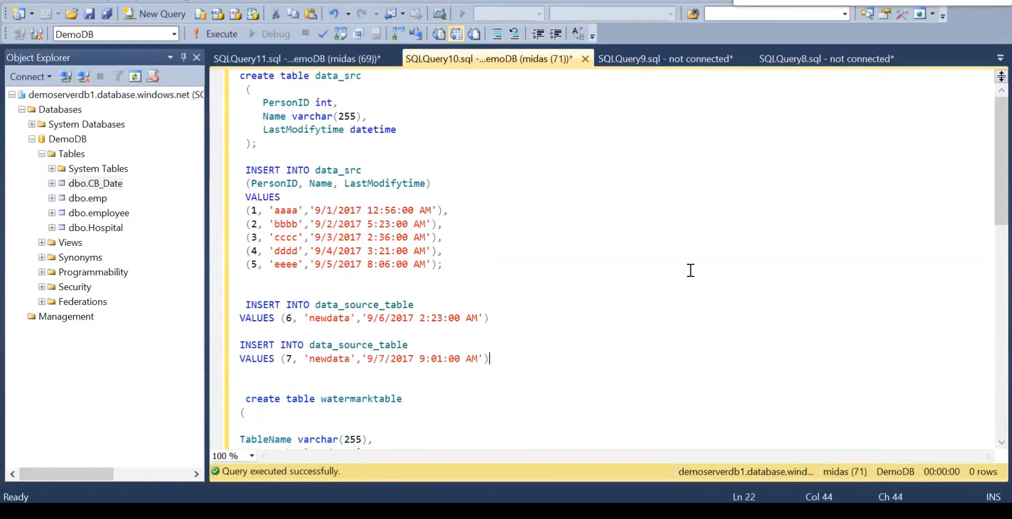
Examine the initial watermarktable values and the date of data_src row 5 in the script.
left_click_drag(692, 345, 697, 230)
left_click(697, 230)
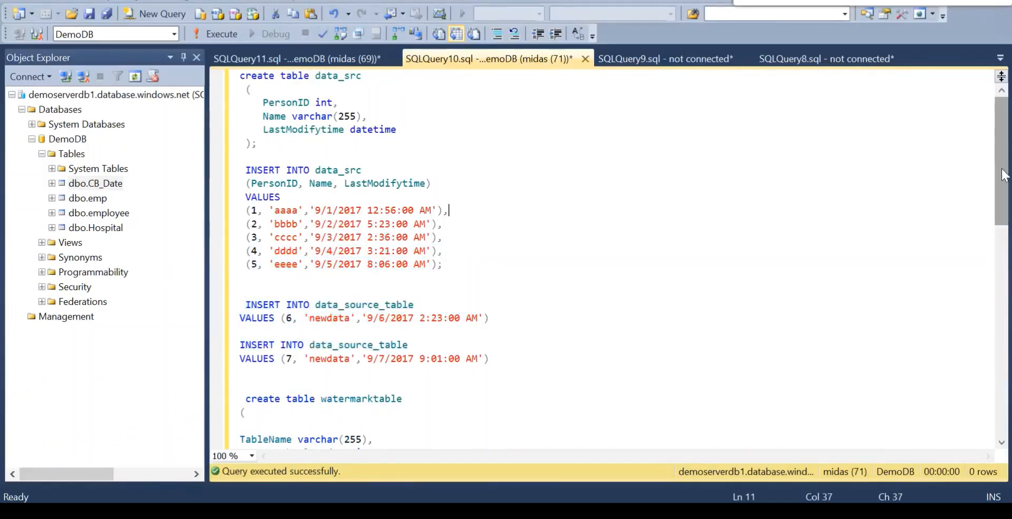
left_click_drag(1003, 178, 1003, 241)
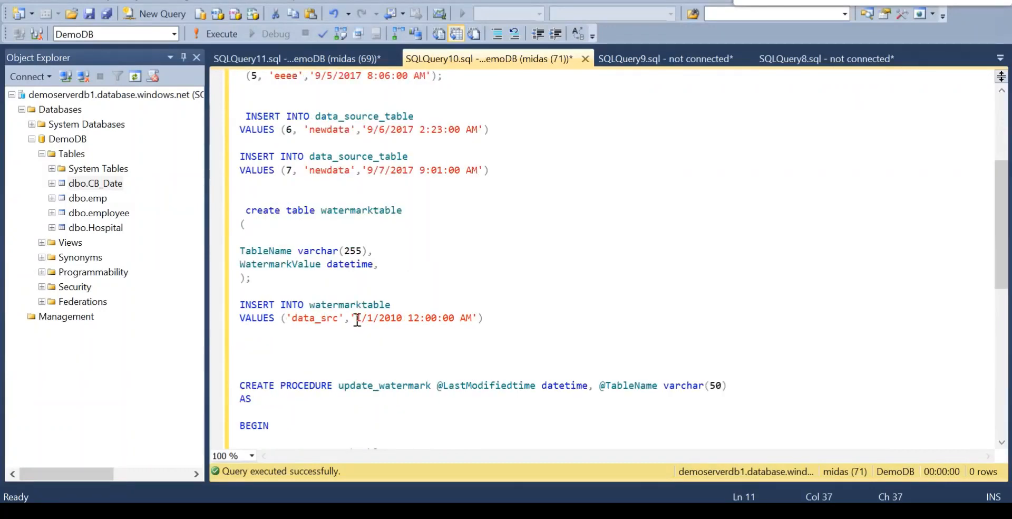
left_click_drag(357, 320, 406, 325)
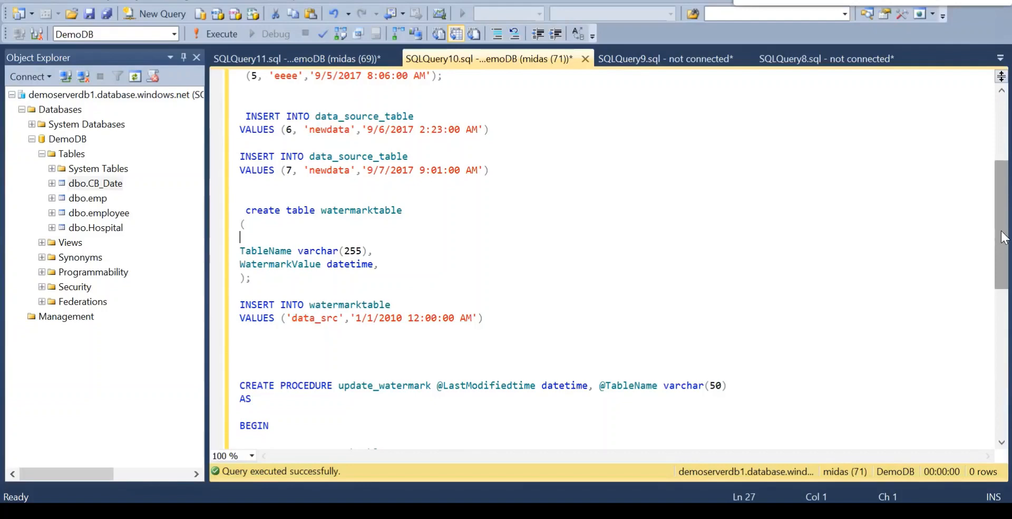
left_click_drag(1001, 237, 1002, 205)
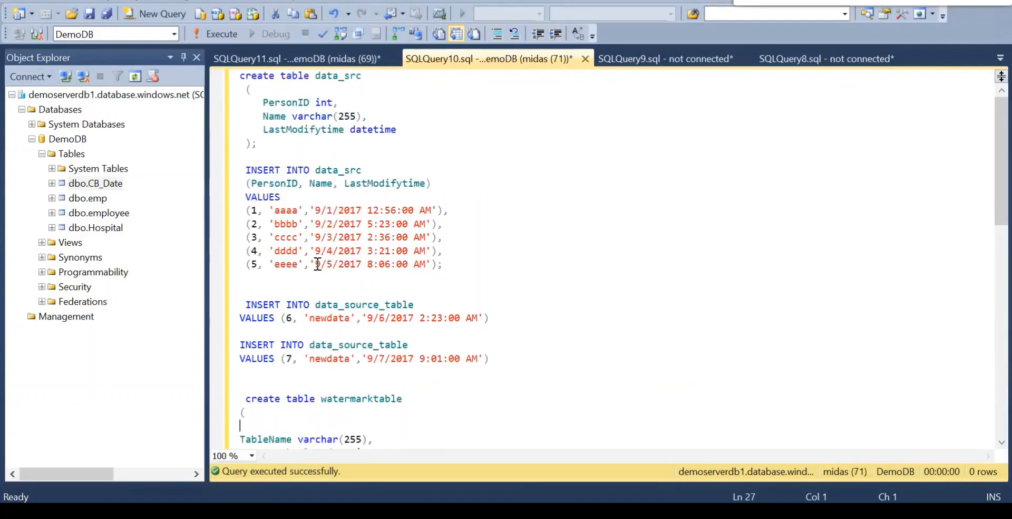
left_click_drag(316, 264, 362, 264)
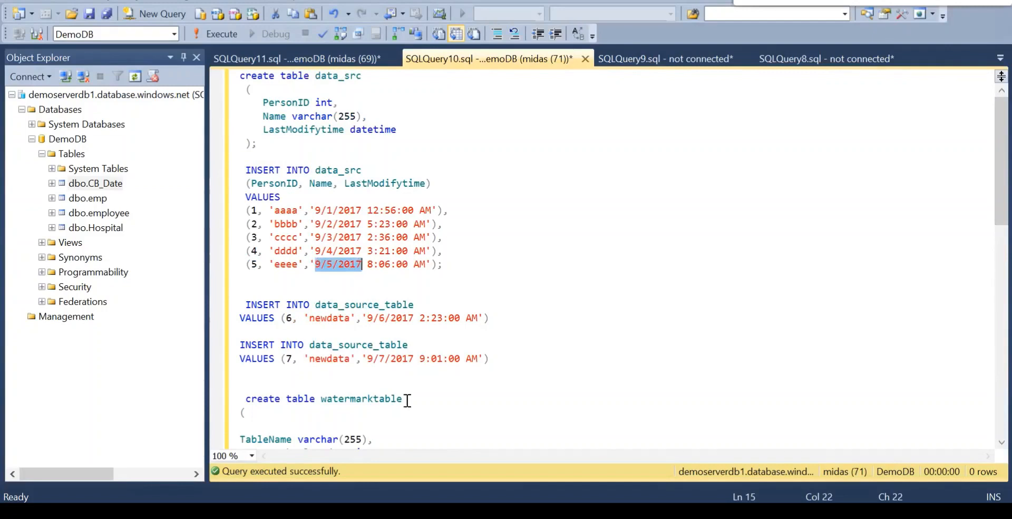
Add the query "select * from watermarktable" above the watermarktable creation statement and execute only that query.
double_click(331, 400)
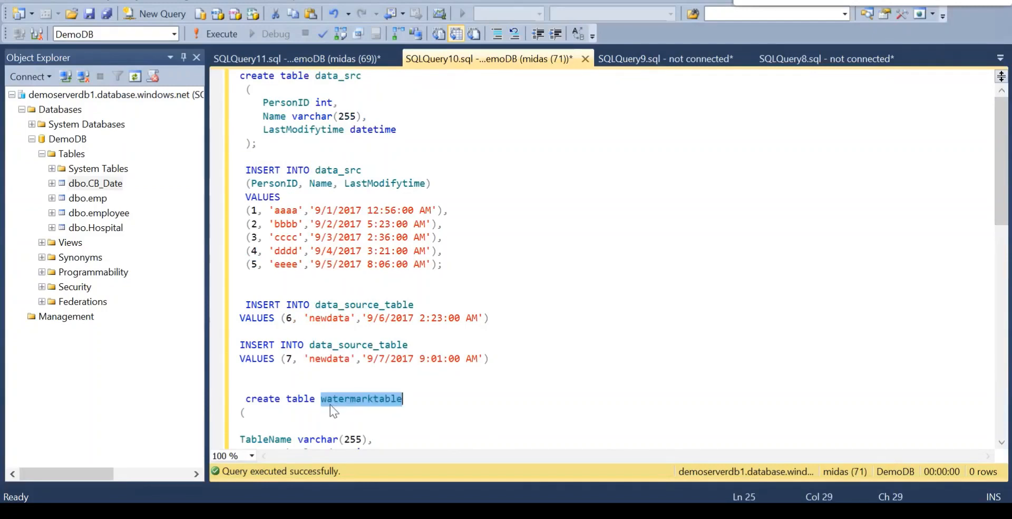
left_click(282, 378)
key("Return")
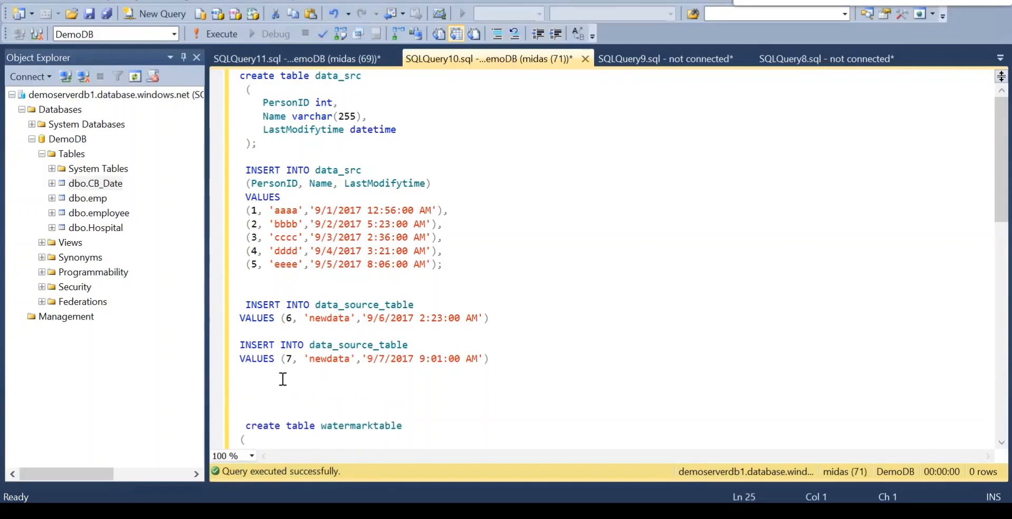
type("select * from watermarktable")
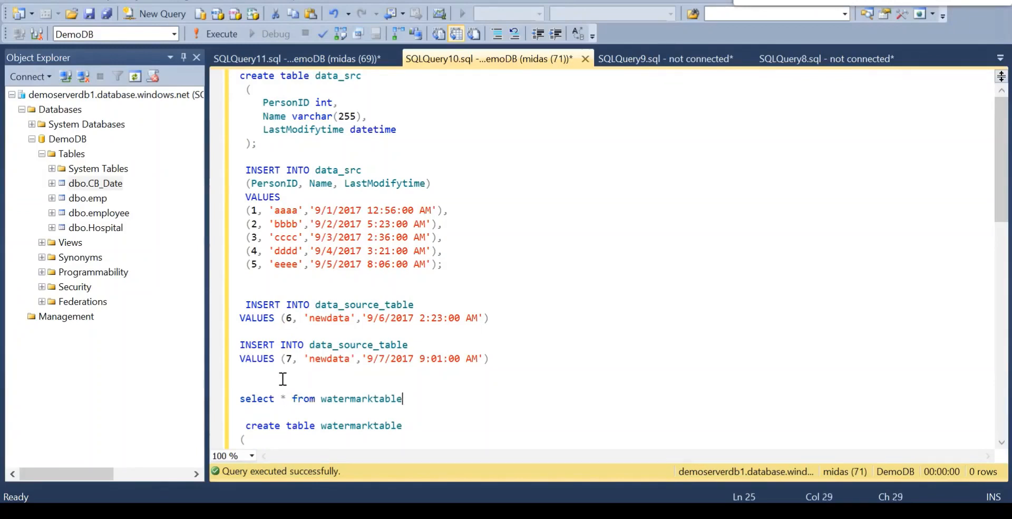
key("shift+Up")
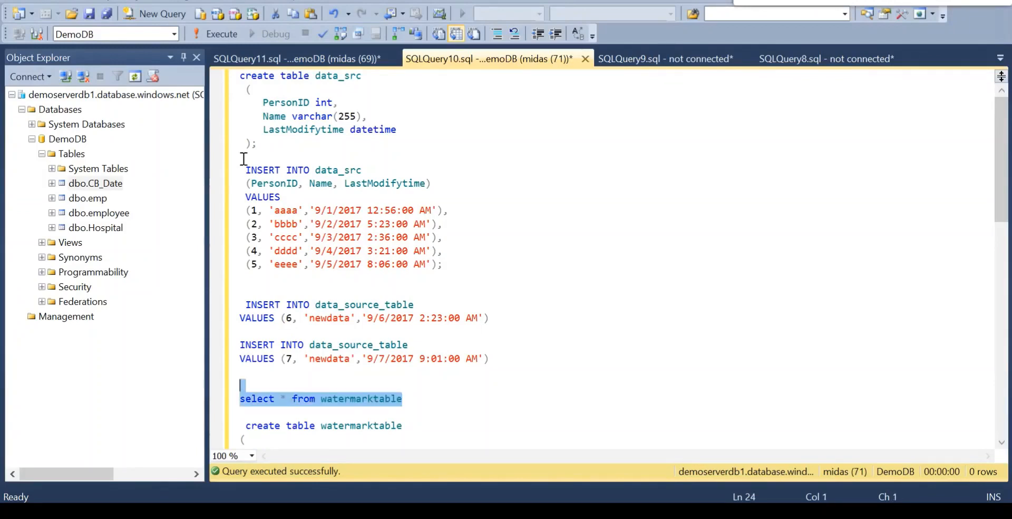
left_click(215, 35)
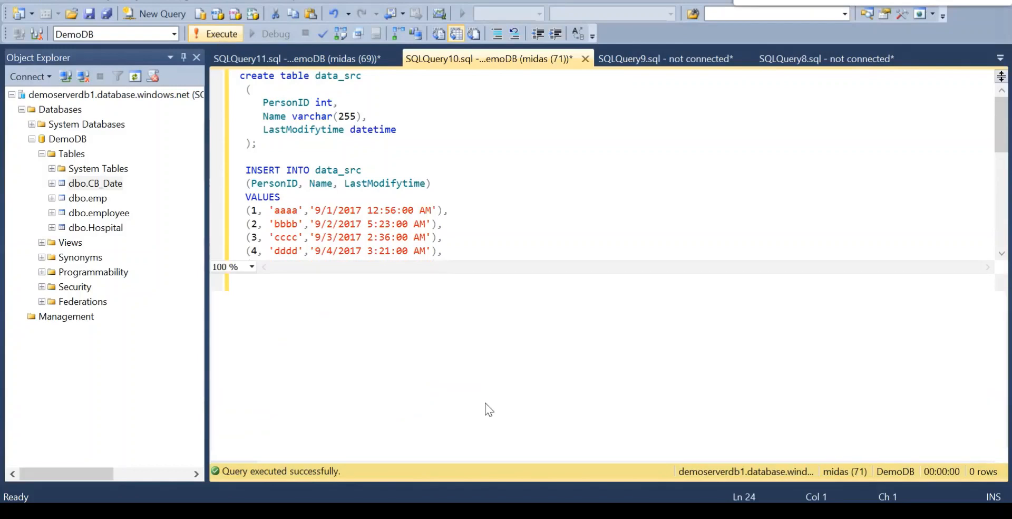
key("F5")
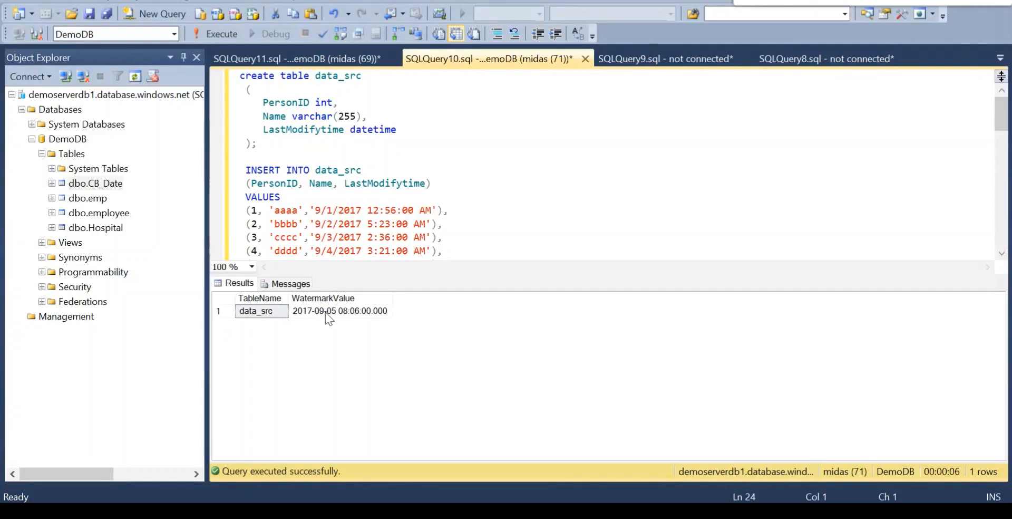
Hide the results pane and examine the dates in the row 6 and 7 INSERT statements against the original data_src insert.
key("ctrl+r")
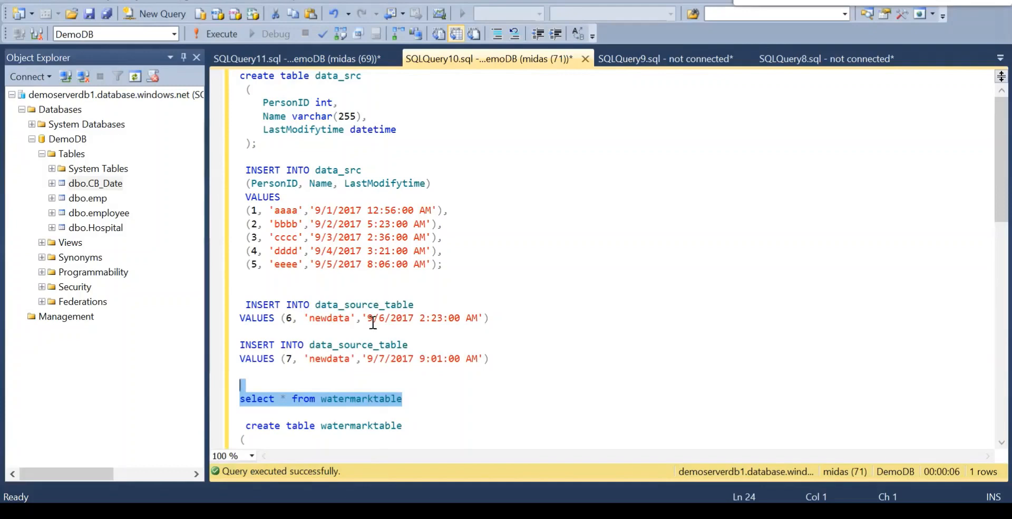
left_click_drag(367, 317, 411, 317)
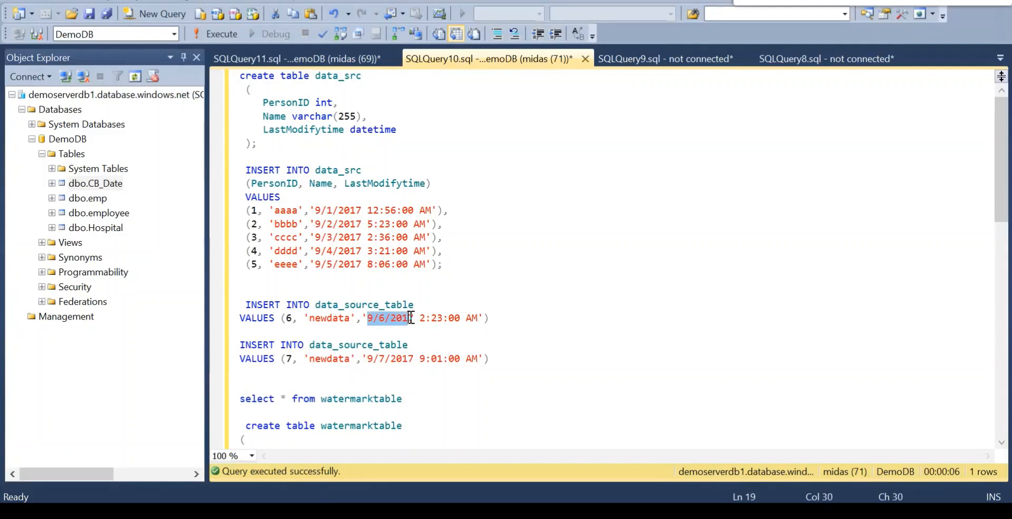
left_click(369, 359)
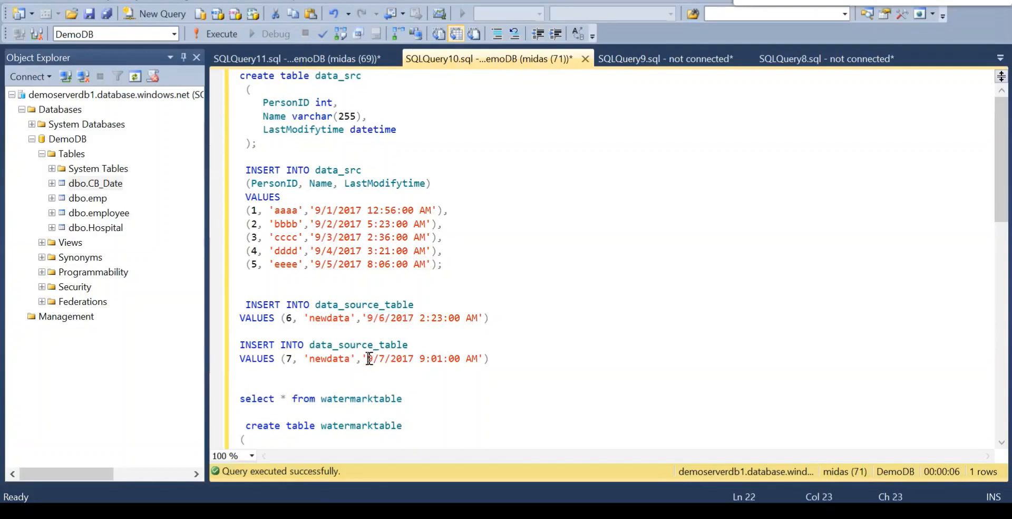
left_click_drag(369, 358, 414, 359)
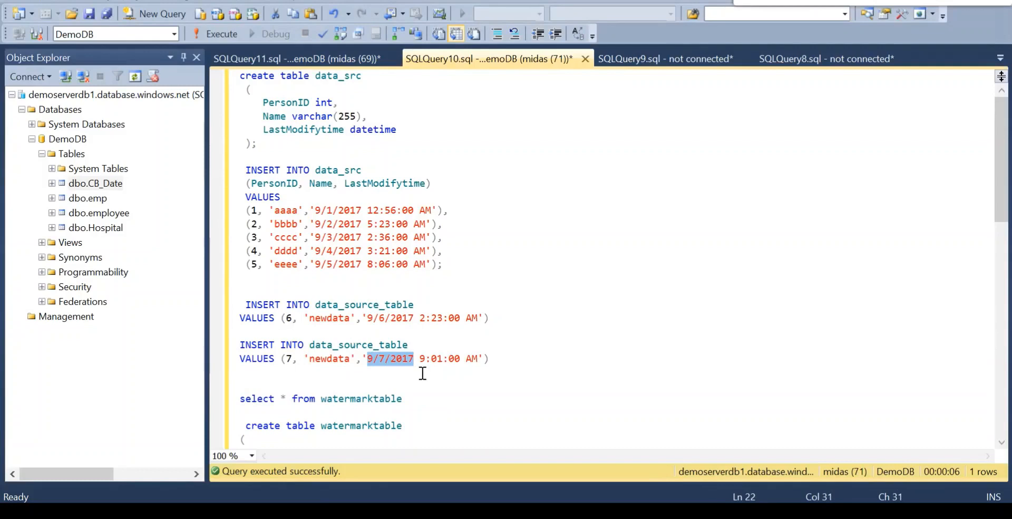
left_click(241, 303)
left_click_drag(241, 302, 490, 372)
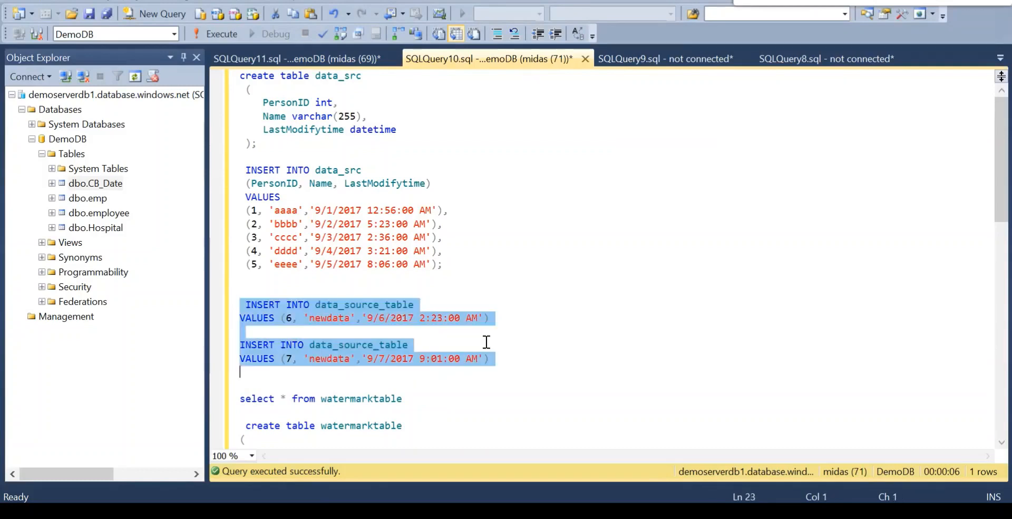
left_click(245, 172)
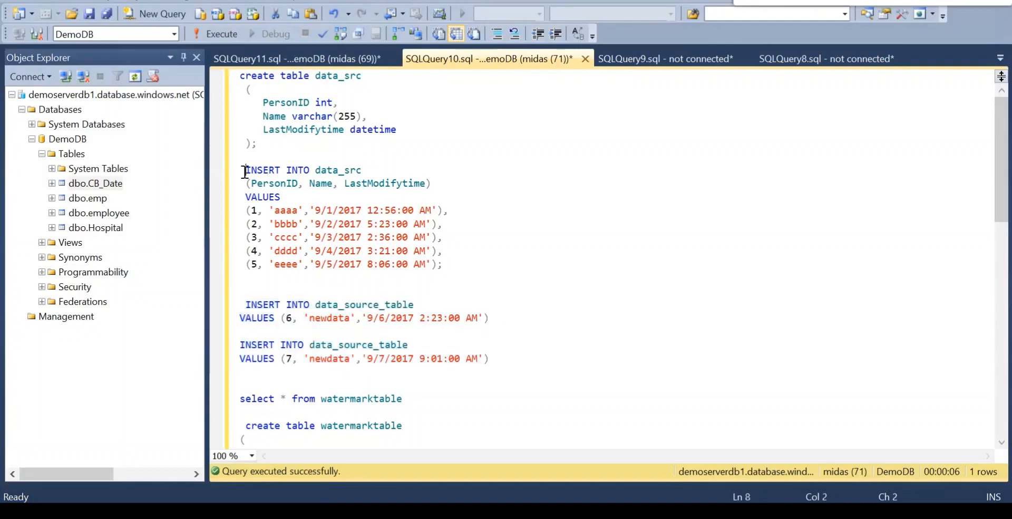
left_click_drag(246, 172, 452, 259)
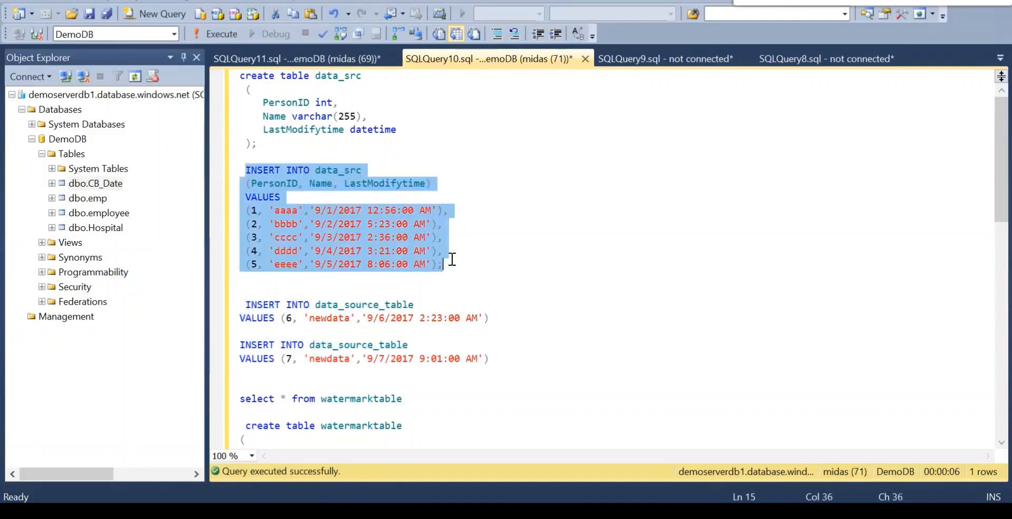
left_click(500, 319)
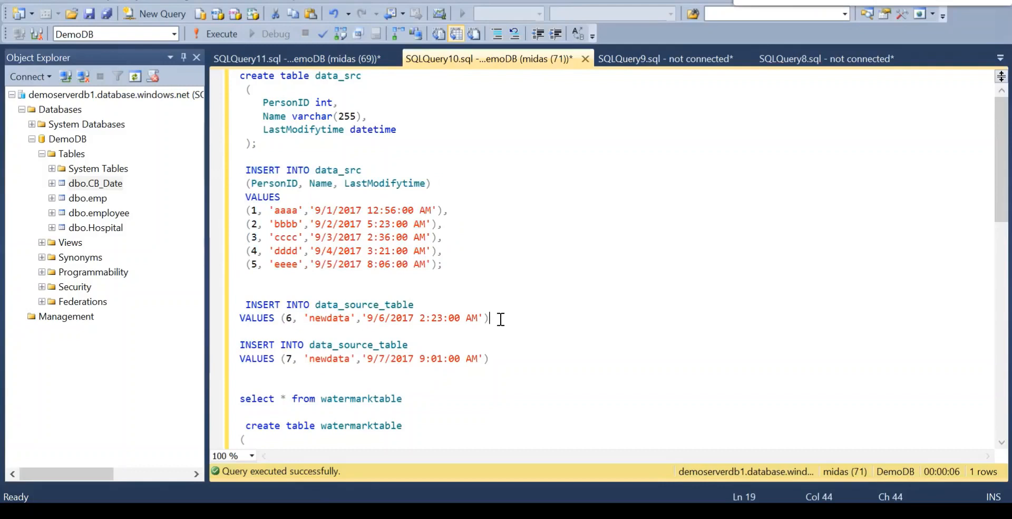
Try to execute only the two data_source_table INSERT statements for rows 6 and 7, and hide the results pane.
left_click_drag(244, 306, 505, 357)
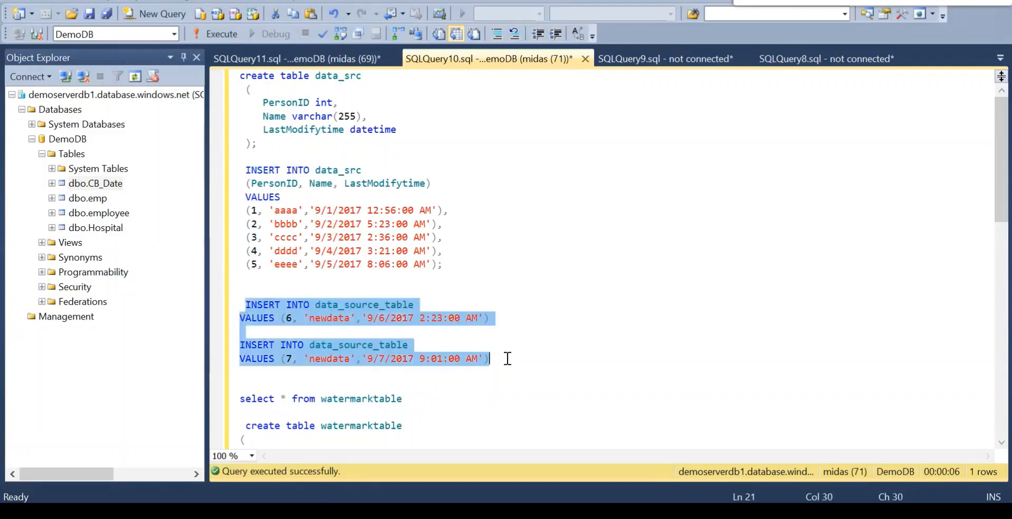
left_click(218, 39)
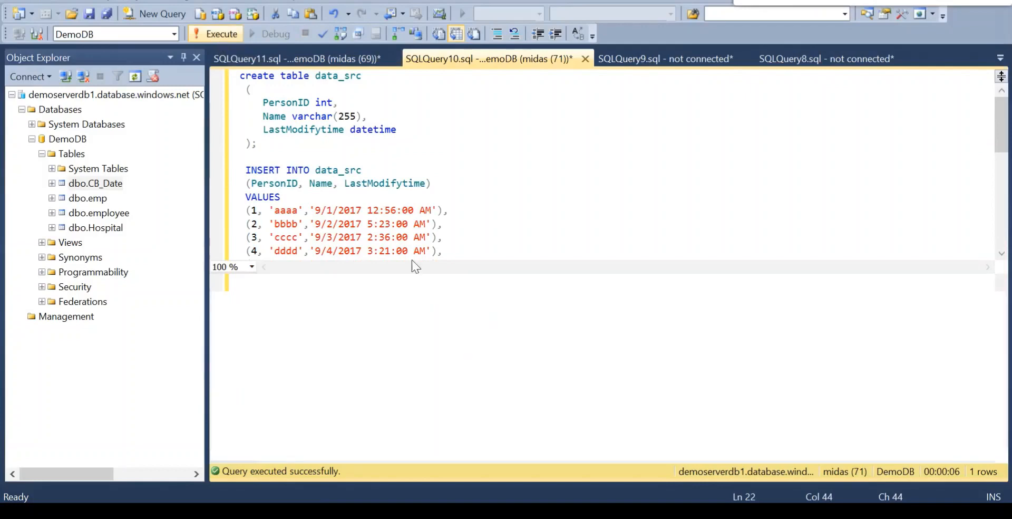
key("ctrl+r")
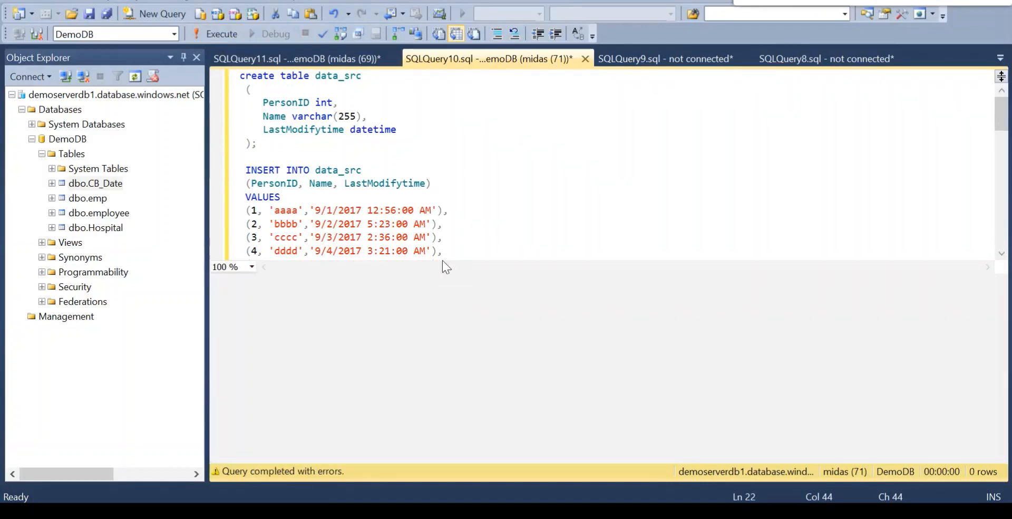
Change the target table from data_source_table to data_src in both INSERT statements for rows 6 and 7.
left_click(416, 304)
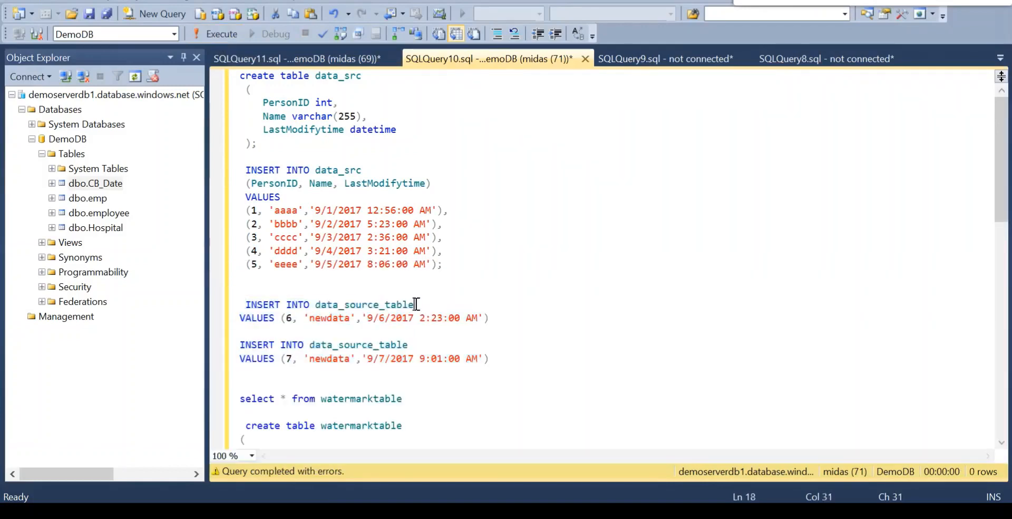
key("BackSpace")
key("BackSpace")
key("BackSpace")
key("BackSpace")
key("BackSpace")
key("BackSpace")
key("BackSpace")
key("BackSpace")
key("BackSpace")
key("BackSpace")
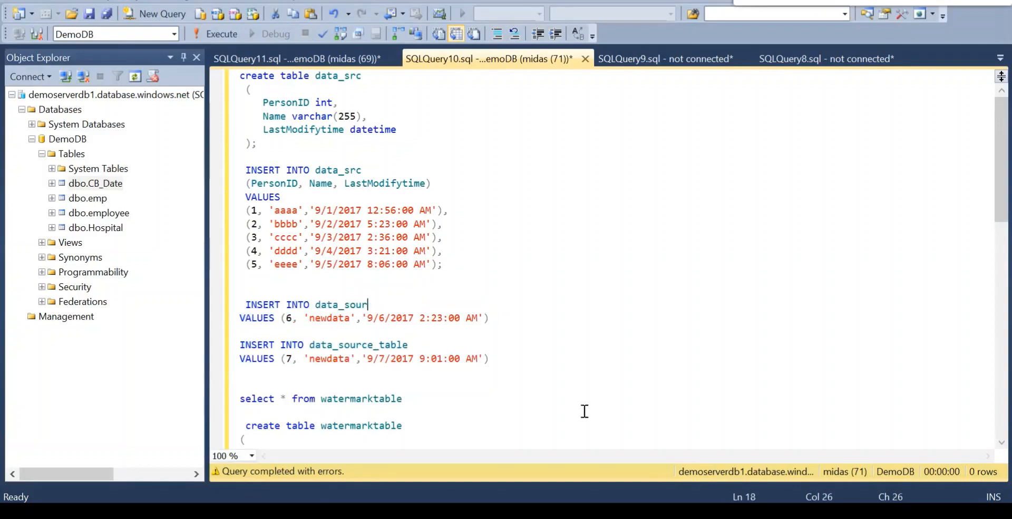
key("BackSpace")
type("rc")
left_click(414, 346)
key("BackSpace")
key("BackSpace")
key("BackSpace")
key("BackSpace")
key("BackSpace")
key("BackSpace")
key("BackSpace")
key("BackSpace")
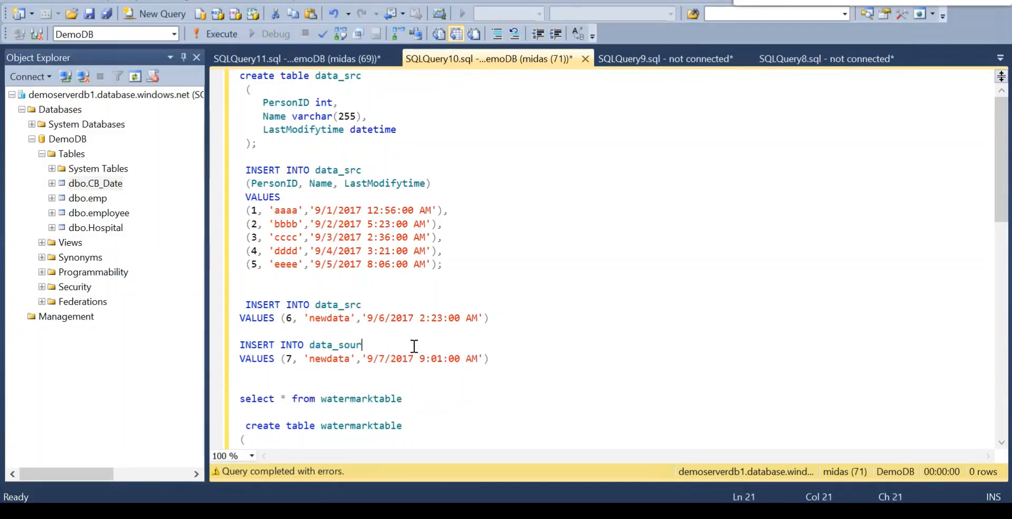
key("BackSpace")
key("BackSpace")
key("BackSpace")
type("rc")
Execute only the two data_src INSERT statements for rows 6 and 7.
left_click(496, 364)
left_click(269, 287, "shift")
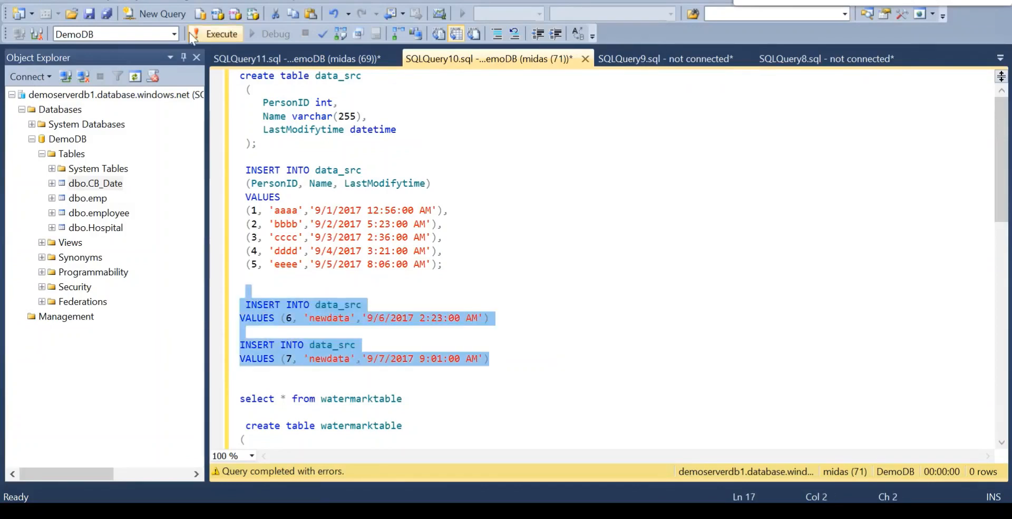
left_click(192, 34)
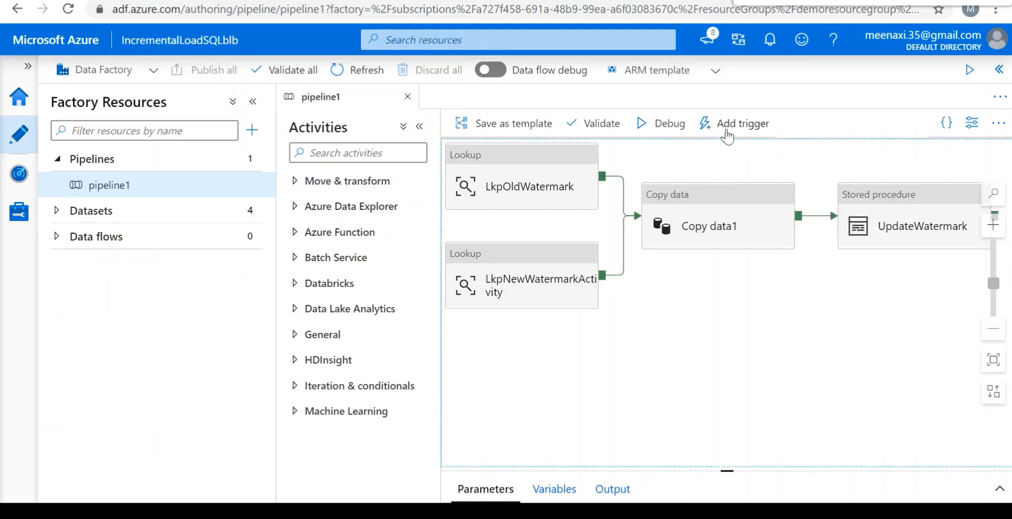
Trigger an immediate run of pipeline1 in Azure Data Factory using the last published configuration.
left_click(727, 136)
left_click(731, 151)
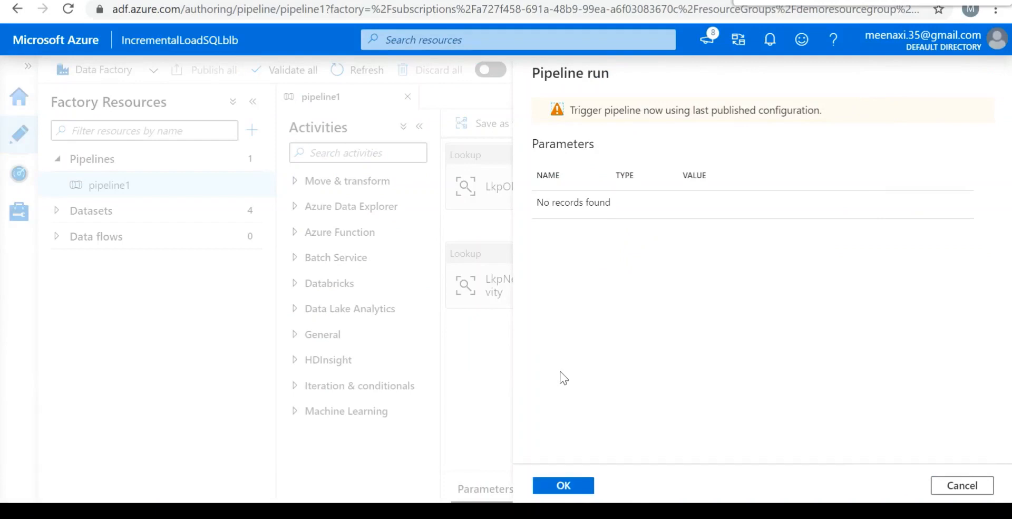
left_click(564, 485)
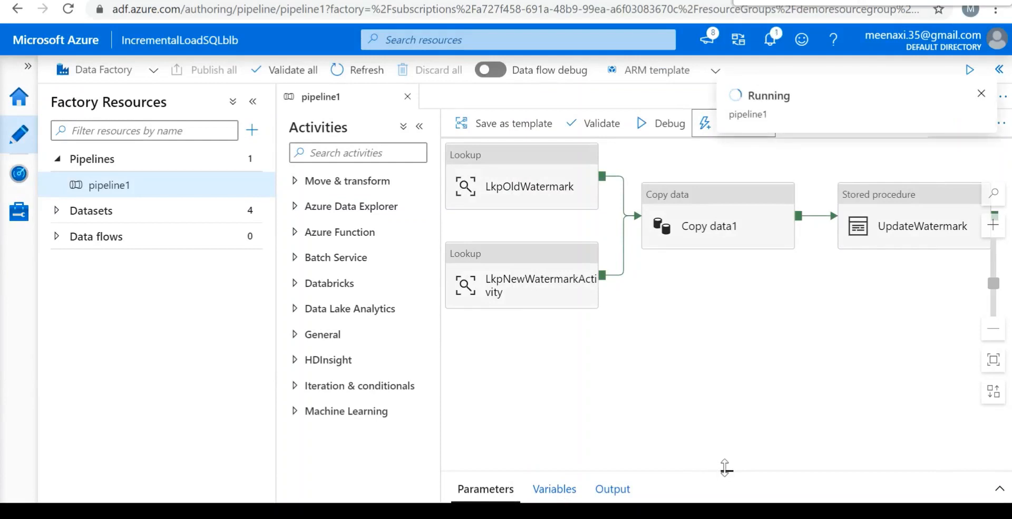
Check the active debug runs and sessions for pipeline1, dismiss the run notification and close the view.
left_click_drag(724, 467, 711, 362)
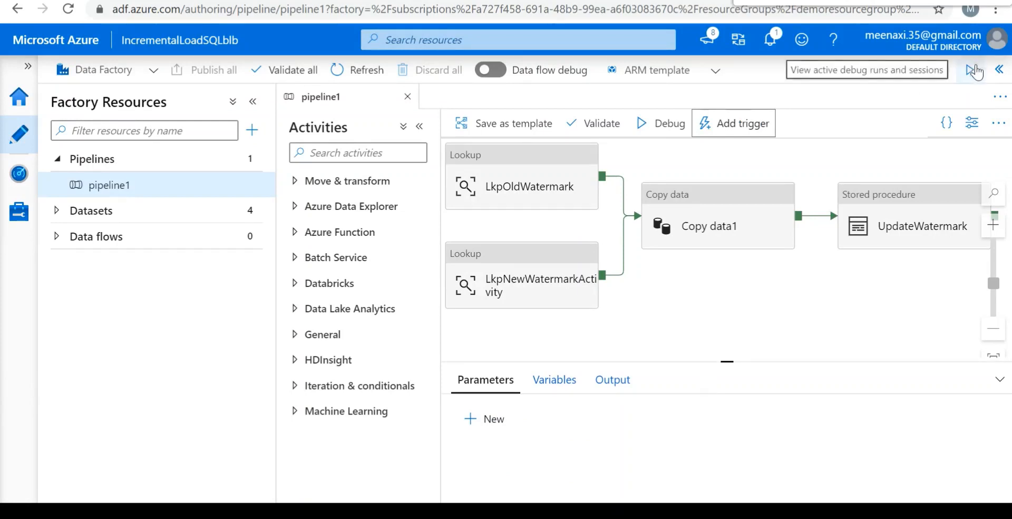
left_click(970, 71)
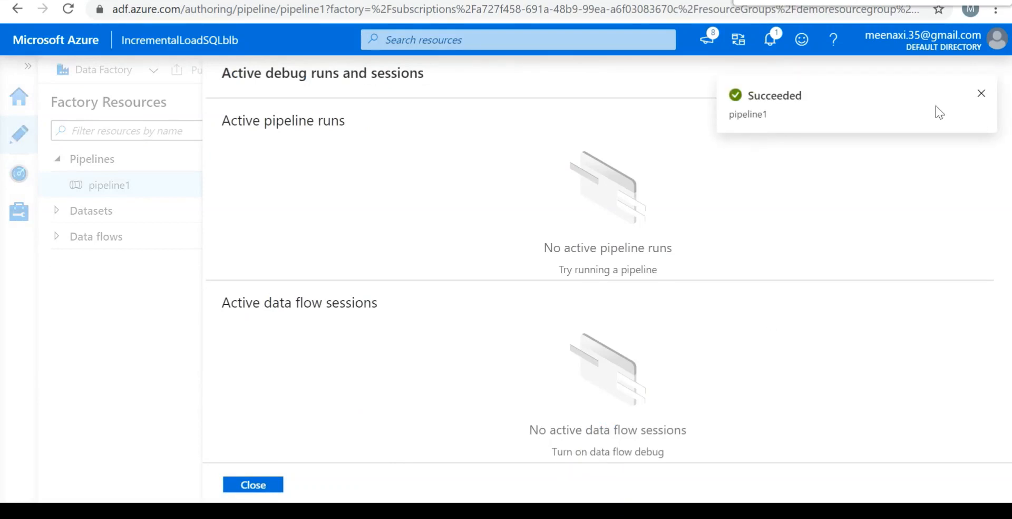
left_click(982, 95)
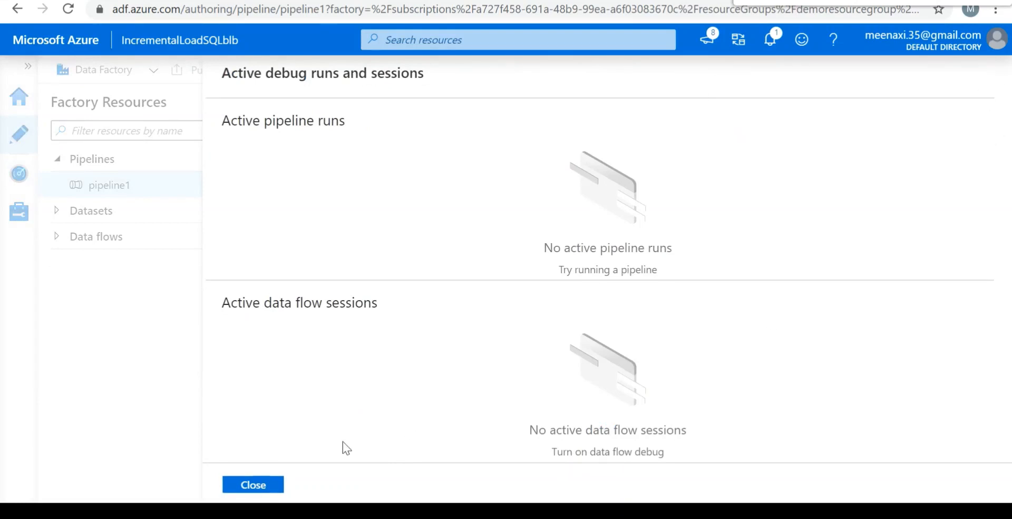
left_click(258, 485)
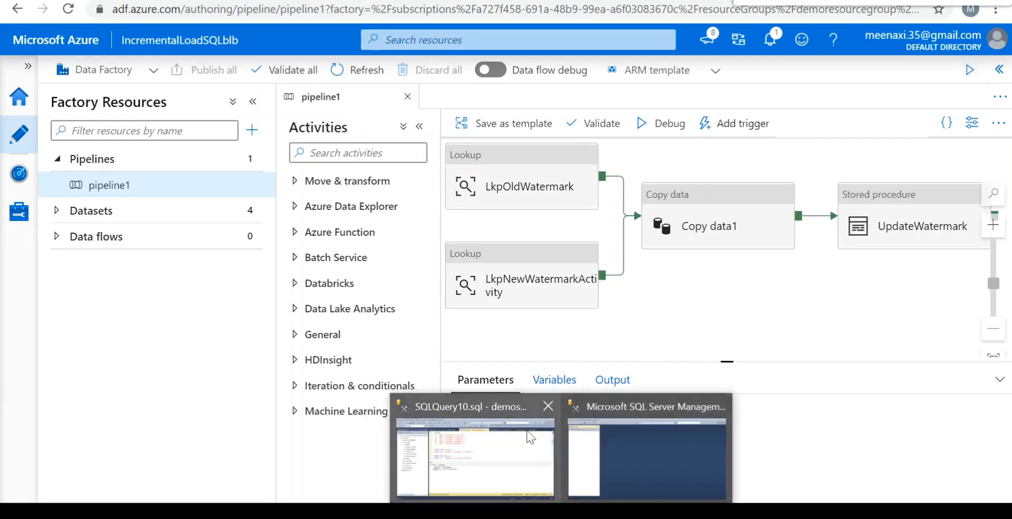
Switch to SQL Server Management Studio, rerun "select * from watermarktable" and compare the watermark value with row 7's date.
left_click(515, 438)
key("ctrl+r")
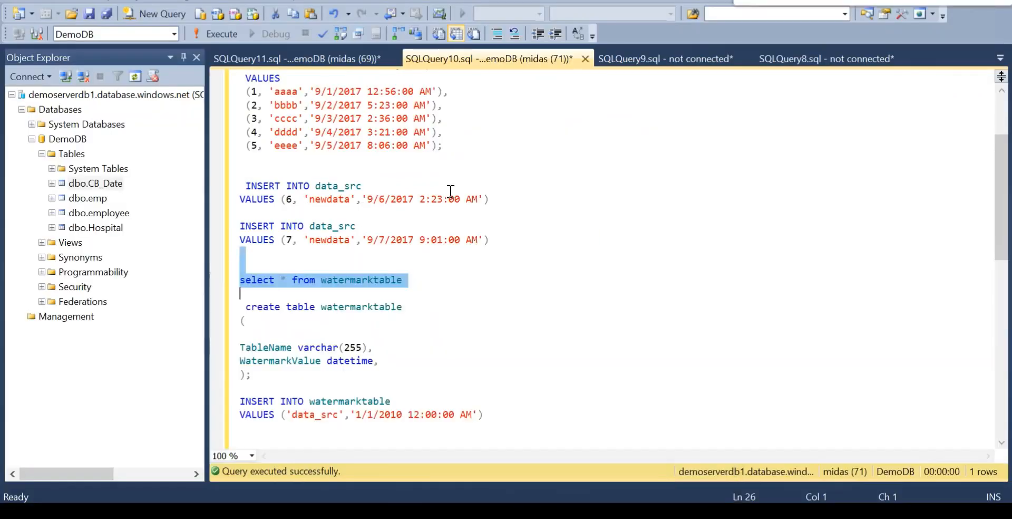
left_click(227, 31)
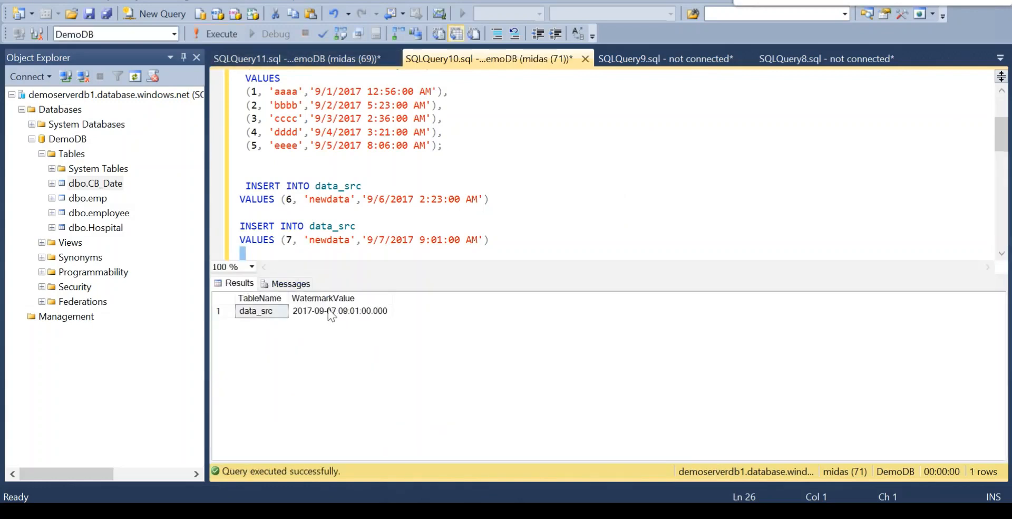
left_click(331, 312)
left_click(380, 240)
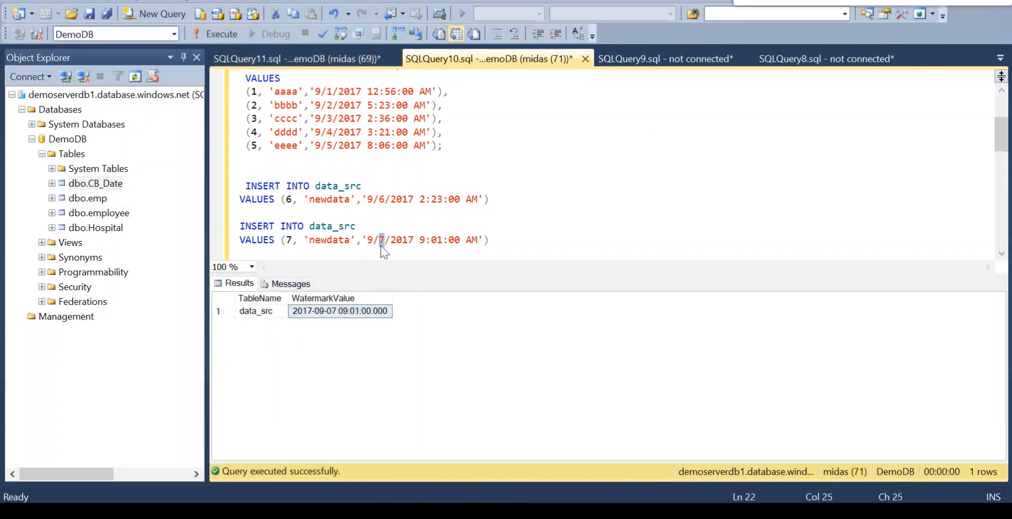
left_click(368, 239)
left_click_drag(368, 238, 415, 240)
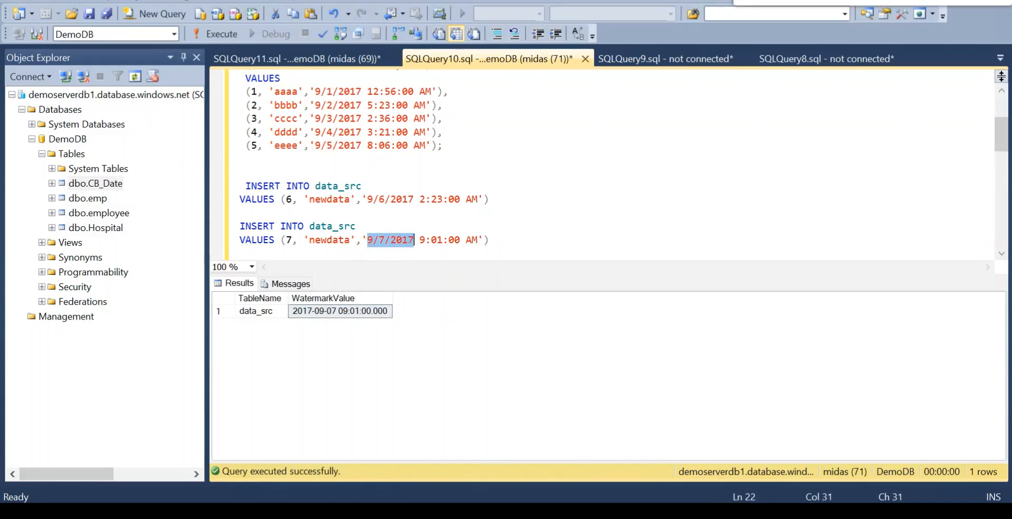
Switch to the Azure portal and refresh the blob list of the incrementalcopy folder in the adftutorial container.
left_click(529, 512)
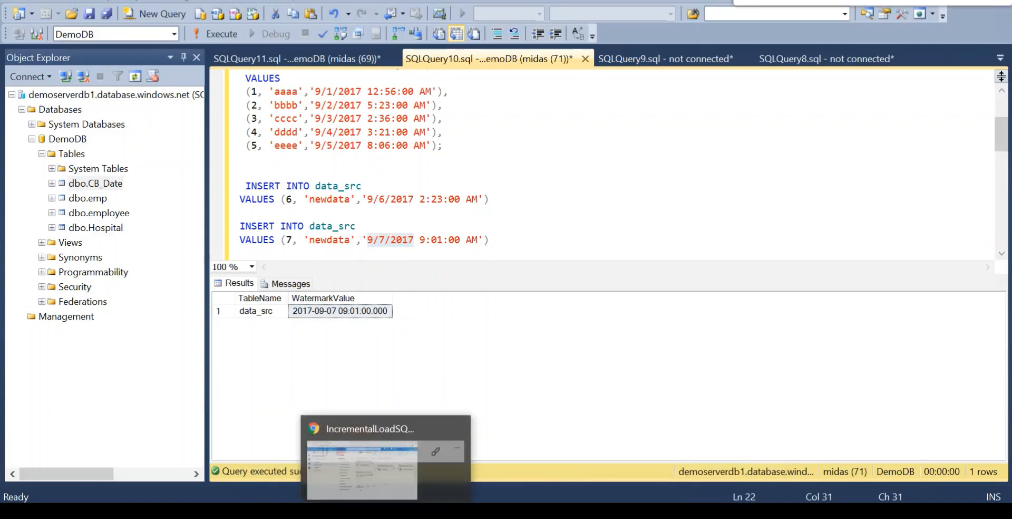
left_click(369, 512)
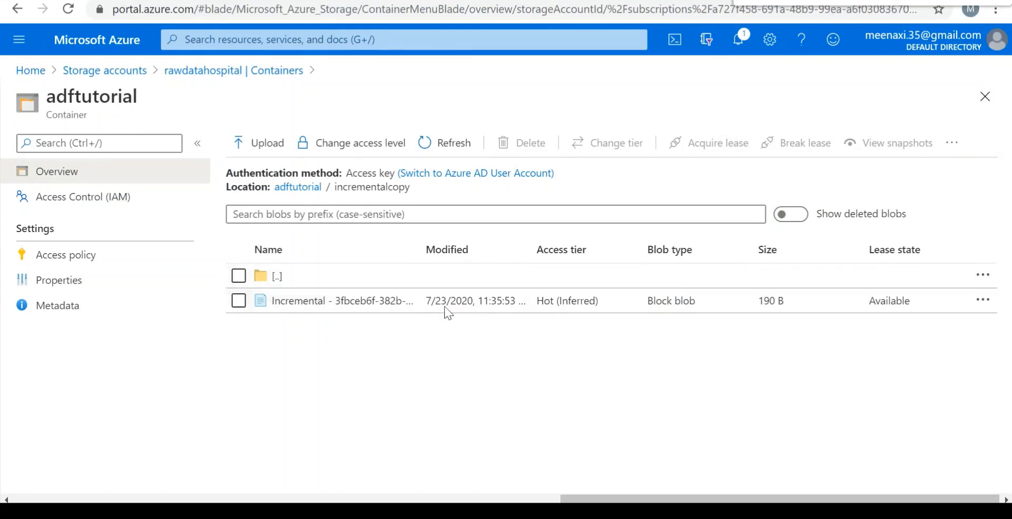
left_click(435, 144)
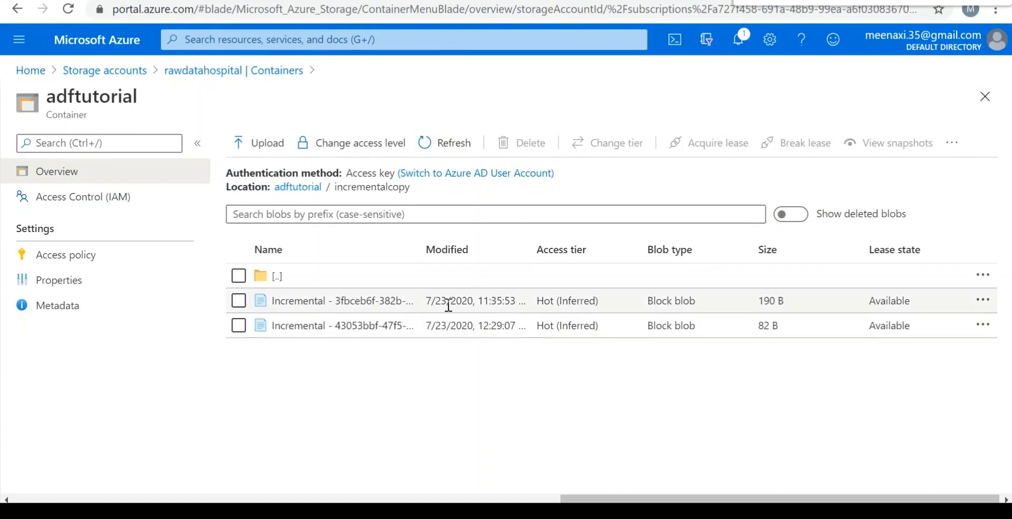
View the contents of the blob starting "Incremental - 3fbceb6f" and close it.
right_click(294, 305)
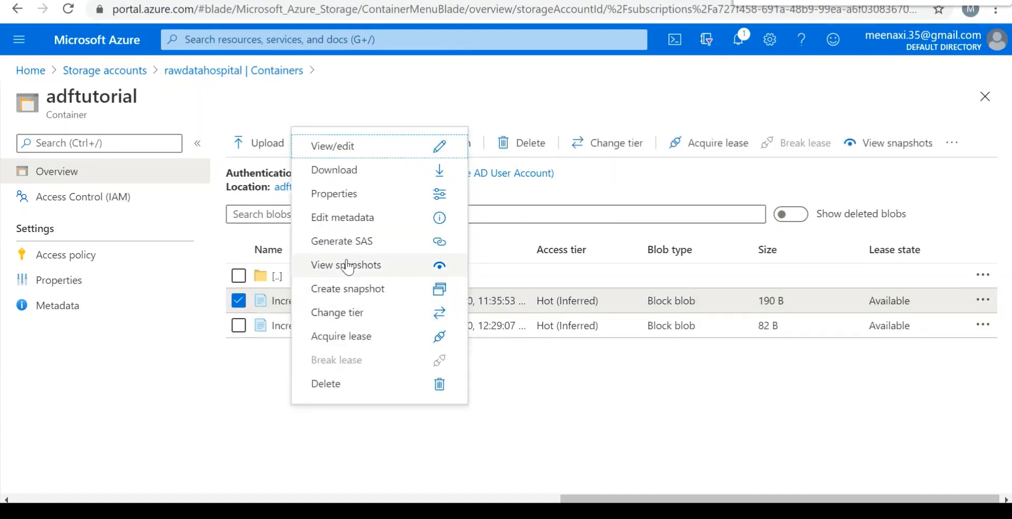
left_click(349, 154)
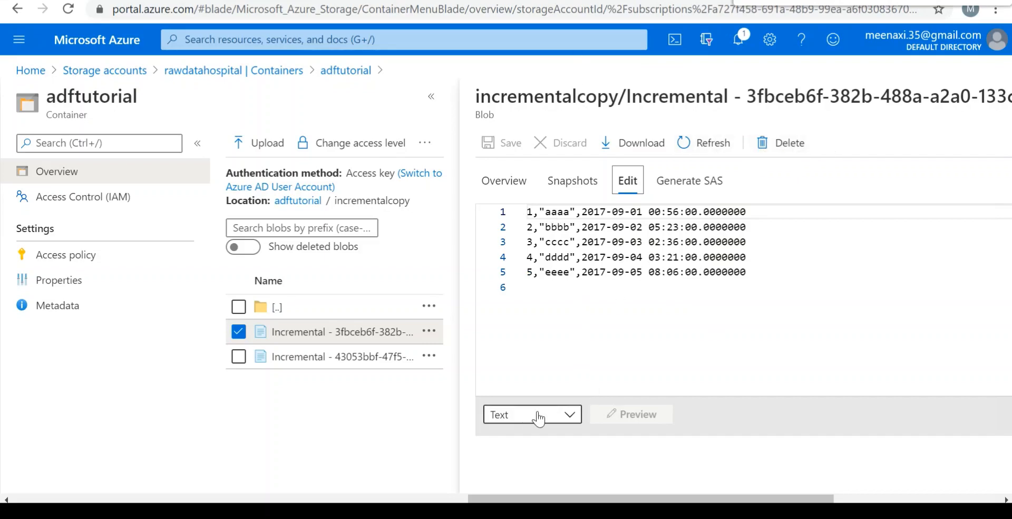
left_click_drag(654, 499, 823, 499)
left_click(984, 96)
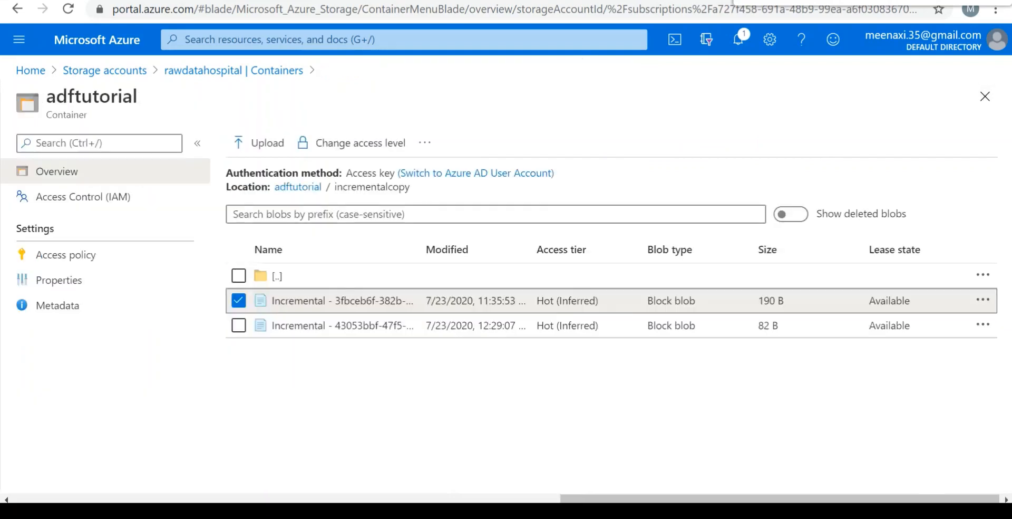
Open the blob starting "Incremental - 43053bbf", examine its data rows and close it.
right_click(343, 334)
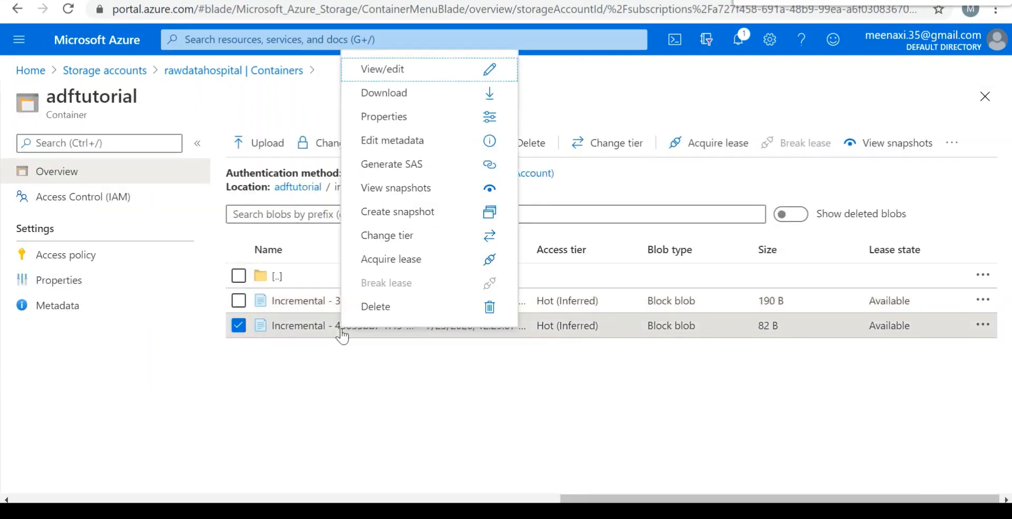
left_click(400, 74)
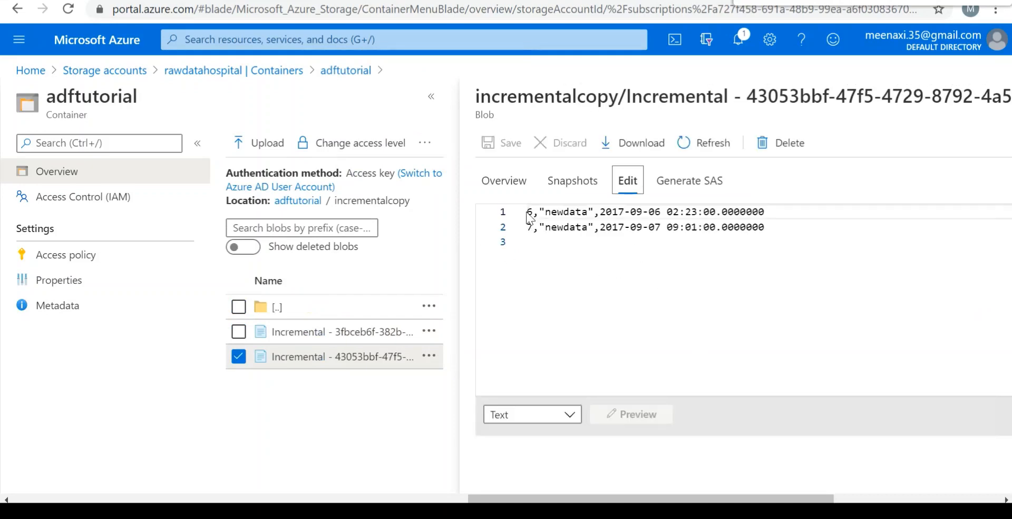
left_click_drag(527, 211, 775, 227)
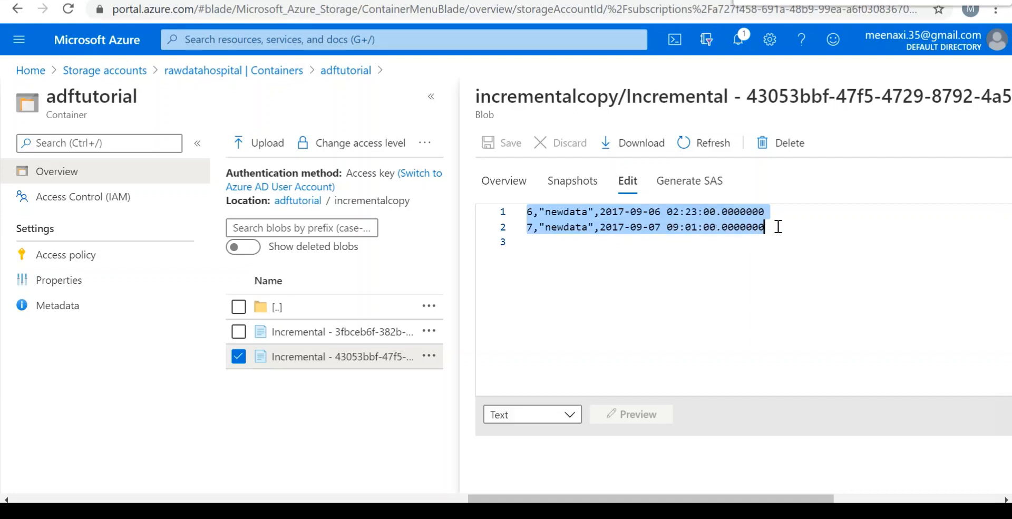
left_click_drag(780, 499, 949, 499)
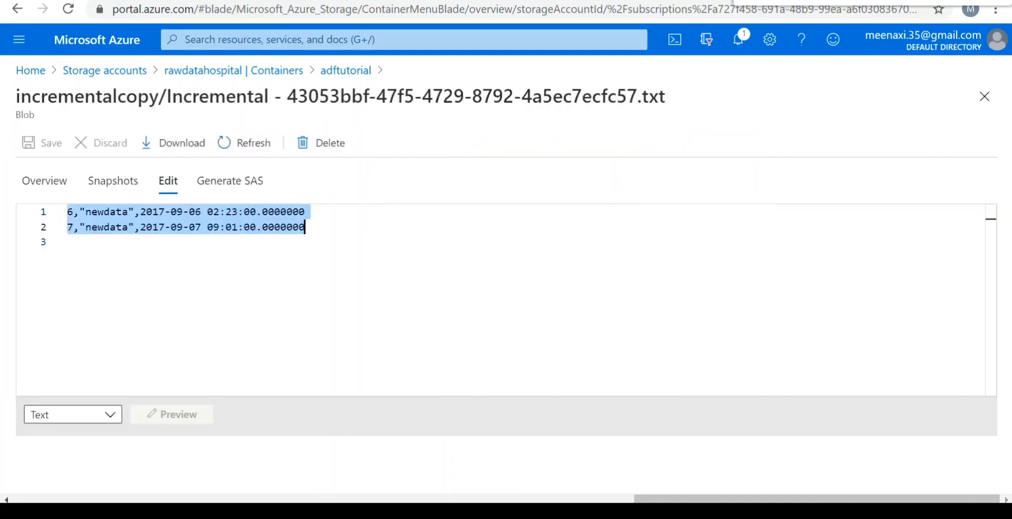
left_click(984, 97)
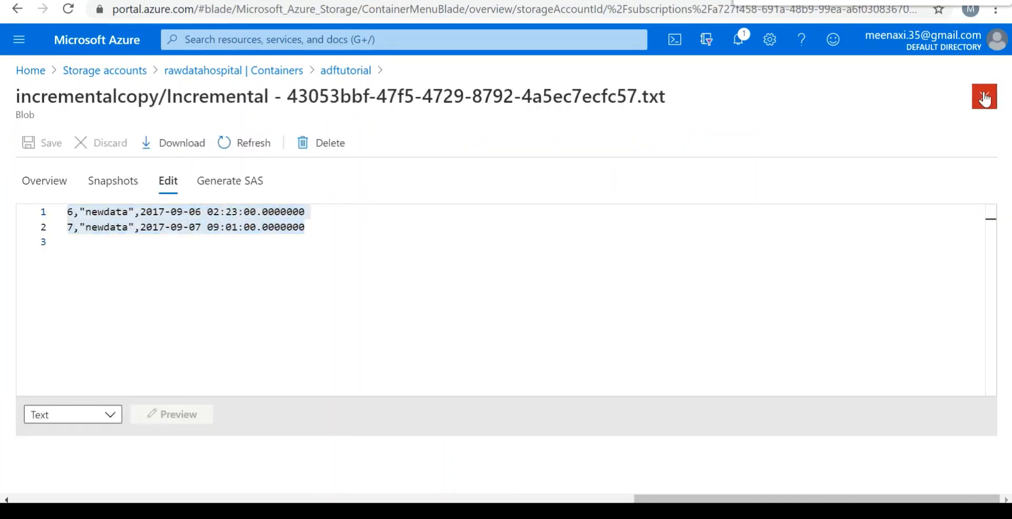